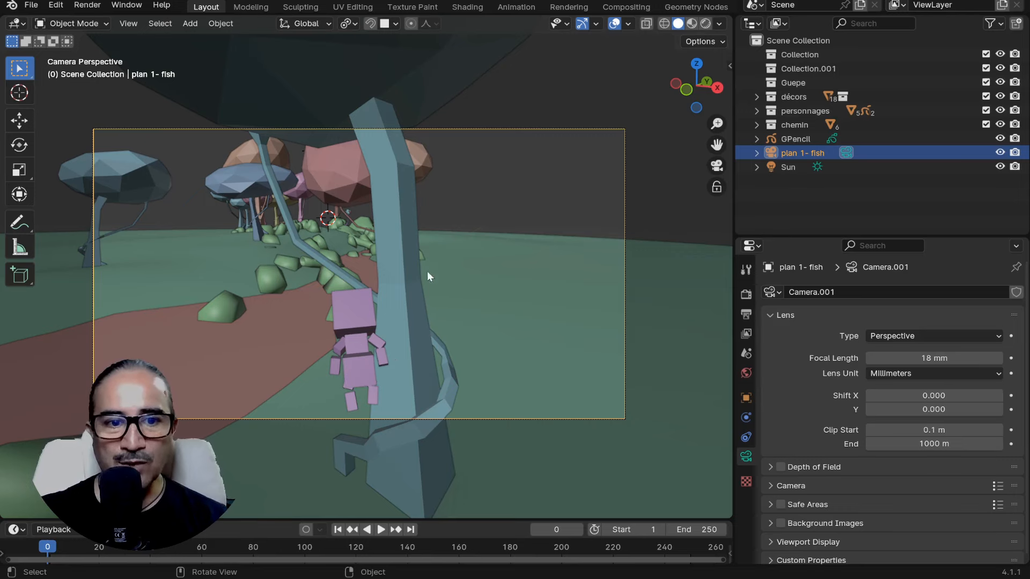
# Leave the camera view and examine the overall layout of the forest set from several angles.
pyautogui.scroll(-6, 426, 214)
pyautogui.moveTo(462, 207); pyautogui.dragTo(391, 220, button='middle')
pyautogui.scroll(-8, 395, 220)
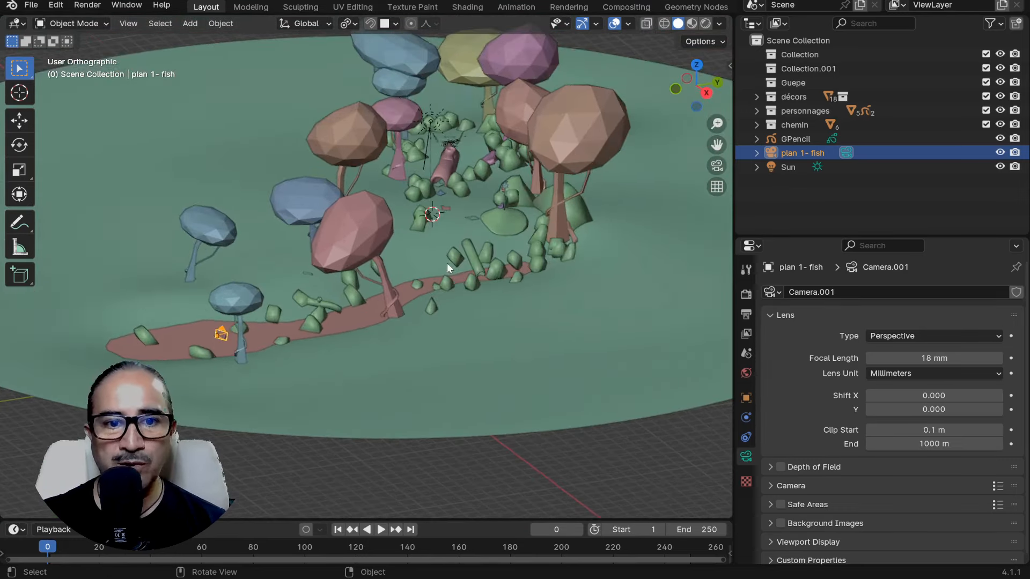
pyautogui.scroll(5, 314, 359)
pyautogui.moveTo(314, 359); pyautogui.dragTo(532, 302, button='middle')
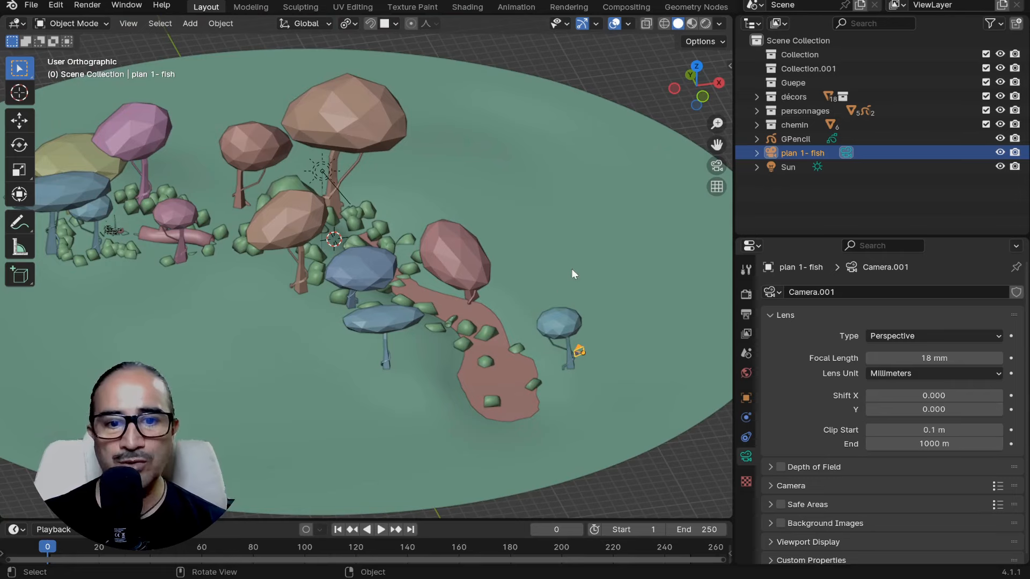
pyautogui.scroll(6, 570, 269)
pyautogui.moveTo(547, 274); pyautogui.dragTo(262, 277, button='middle')
pyautogui.scroll(-3, 356, 266)
pyautogui.moveTo(211, 297); pyautogui.dragTo(285, 278, button='middle')
# Inspect the path and its surrounding rocks and trees up to the mound with the flower.
pyautogui.scroll(2, 512, 208)
pyautogui.keyDown('shift'); pyautogui.moveTo(588, 176); pyautogui.dragTo(305, 239, button='middle'); pyautogui.keyUp('shift')
pyautogui.scroll(2, 400, 211)
pyautogui.keyDown('shift'); pyautogui.moveTo(521, 191); pyautogui.dragTo(256, 271, button='middle'); pyautogui.keyUp('shift')
pyautogui.moveTo(368, 288); pyautogui.dragTo(327, 303, button='middle')
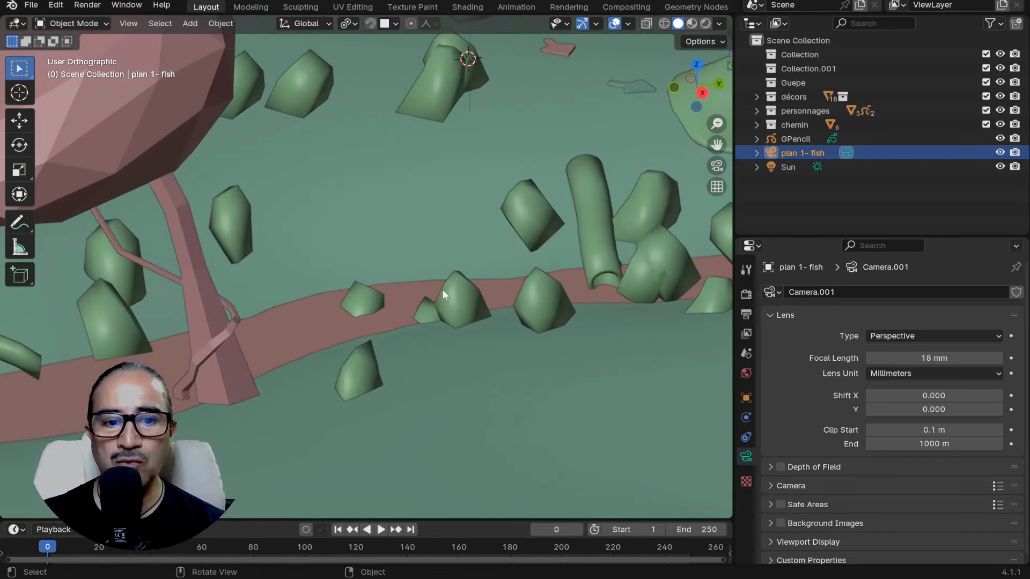
pyautogui.moveTo(371, 268); pyautogui.dragTo(480, 292, button='middle')
pyautogui.keyDown('shift'); pyautogui.moveTo(251, 280); pyautogui.dragTo(647, 370, button='middle'); pyautogui.keyUp('shift')
pyautogui.moveTo(387, 336); pyautogui.dragTo(389, 311, button='middle')
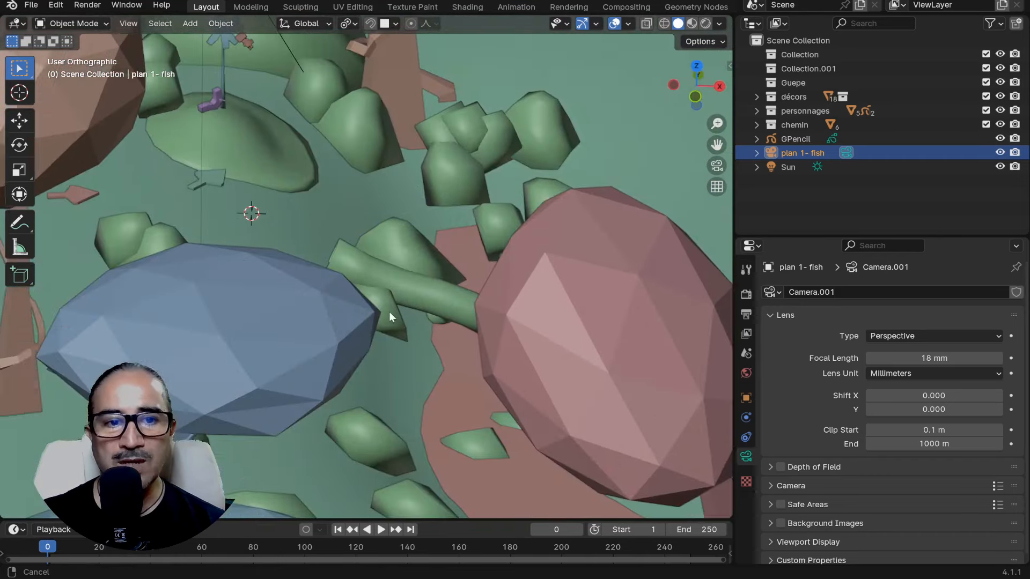
pyautogui.scroll(2, 389, 316)
pyautogui.keyDown('shift'); pyautogui.moveTo(316, 236); pyautogui.dragTo(307, 290, button='middle'); pyautogui.keyUp('shift')
pyautogui.keyDown('shift'); pyautogui.moveTo(475, 353); pyautogui.dragTo(241, 321, button='middle'); pyautogui.keyUp('shift')
pyautogui.moveTo(394, 292); pyautogui.dragTo(154, 218, button='middle')
pyautogui.moveTo(346, 307); pyautogui.dragTo(432, 292, button='middle')
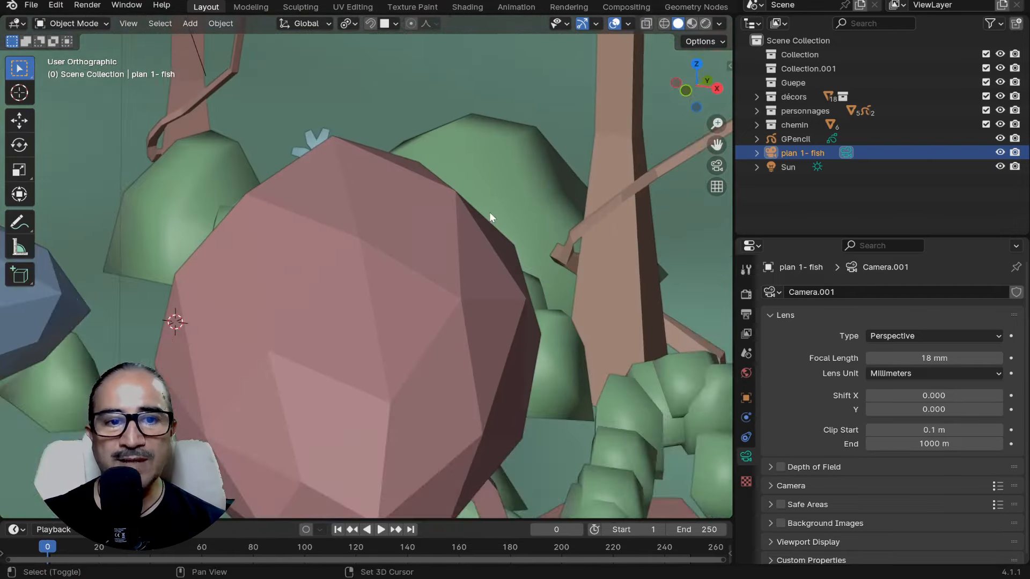
pyautogui.keyDown('shift'); pyautogui.moveTo(489, 216); pyautogui.dragTo(466, 310, button='middle'); pyautogui.keyUp('shift')
# Select the flower on the mound and frame it for a close look.
pyautogui.scroll(3, 321, 241)
pyautogui.click(335, 239)
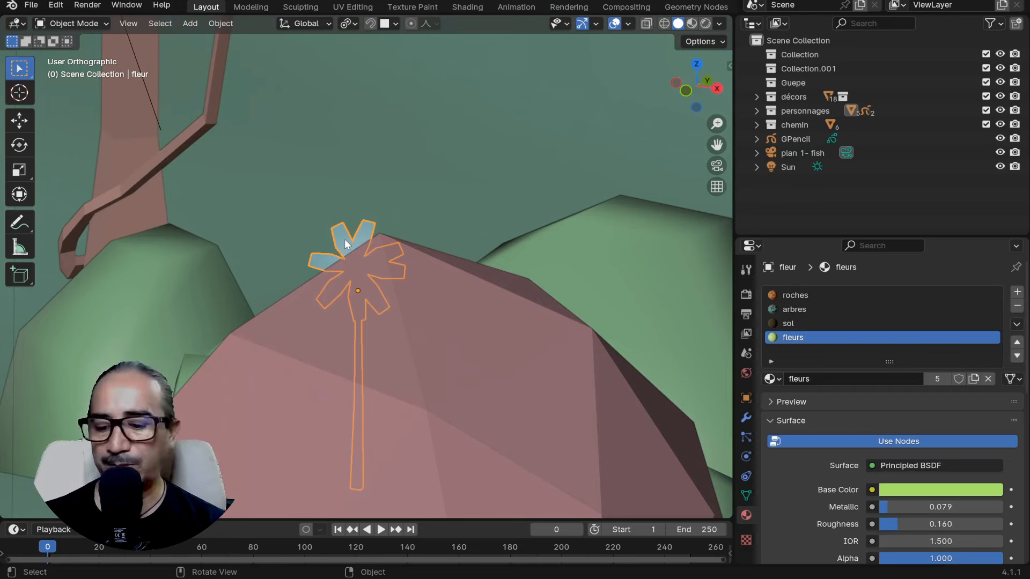
pyautogui.press('KP_Decimal')
pyautogui.moveTo(301, 253)
pyautogui.mouseDown(button='middle')
pyautogui.moveTo(388, 268)
pyautogui.moveTo(296, 258)
pyautogui.mouseUp(button='middle')
pyautogui.scroll(6, 414, 276)
pyautogui.scroll(-4, 344, 225)
pyautogui.keyDown('shift'); pyautogui.moveTo(379, 195); pyautogui.dragTo(383, 254, button='middle'); pyautogui.keyUp('shift')
pyautogui.scroll(-3, 388, 301)
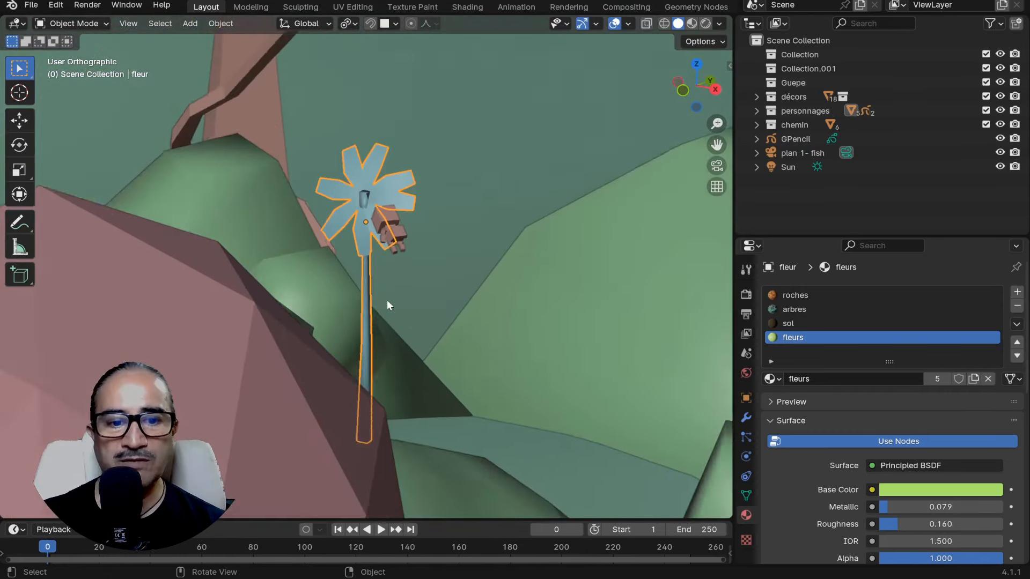
# Inspect the wasp and caterpillar characters beside the flower from several angles, selecting each in turn.
pyautogui.moveTo(388, 300); pyautogui.dragTo(494, 198, button='middle')
pyautogui.scroll(3, 457, 301)
pyautogui.click(493, 198)
pyautogui.moveTo(497, 252); pyautogui.dragTo(452, 248, button='middle')
pyautogui.click(332, 413)
pyautogui.moveTo(416, 404); pyautogui.dragTo(454, 396, button='middle')
pyautogui.click(464, 182)
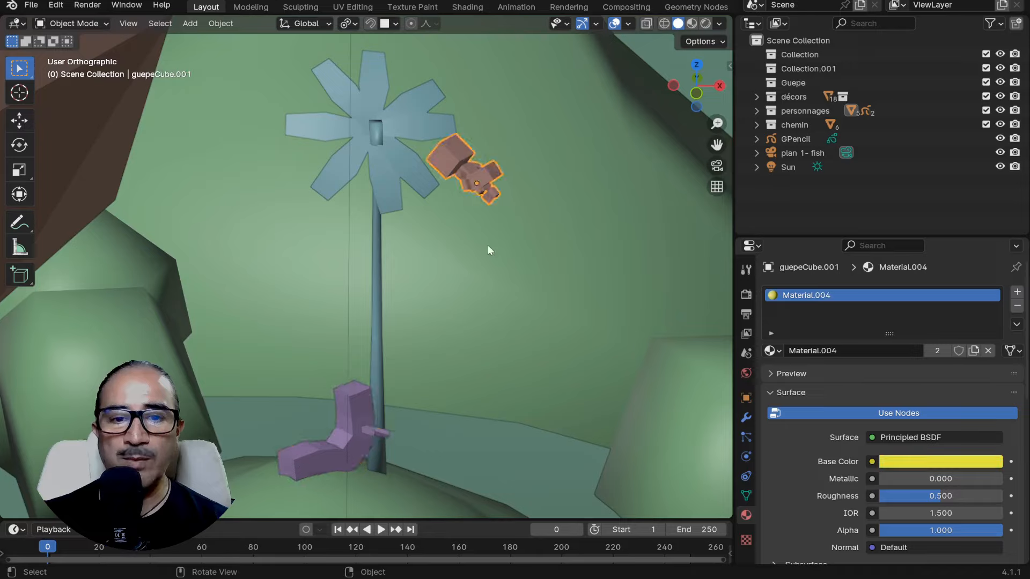
pyautogui.moveTo(489, 249)
pyautogui.mouseDown(button='middle')
pyautogui.moveTo(510, 241)
pyautogui.moveTo(474, 246)
pyautogui.mouseUp(button='middle')
pyautogui.click(336, 433)
pyautogui.moveTo(335, 433); pyautogui.dragTo(416, 443, button='middle')
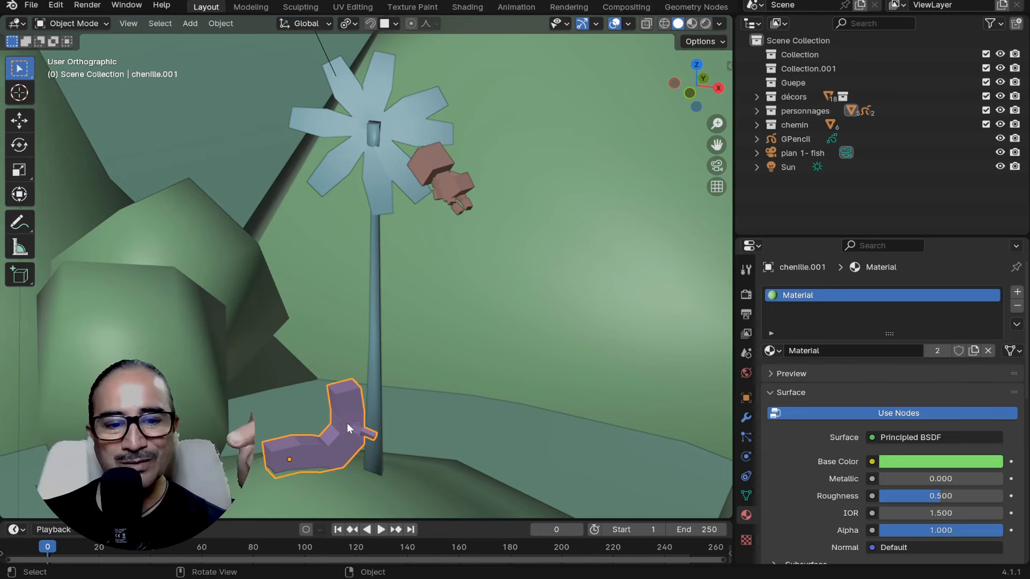
pyautogui.moveTo(335, 437); pyautogui.dragTo(294, 417, button='middle')
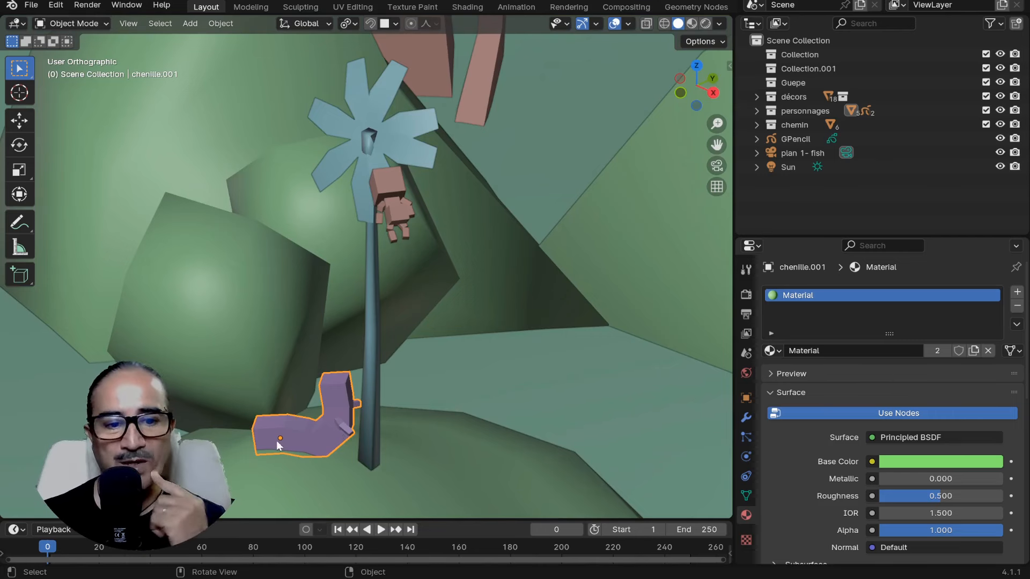
pyautogui.moveTo(287, 435); pyautogui.dragTo(332, 426, button='middle')
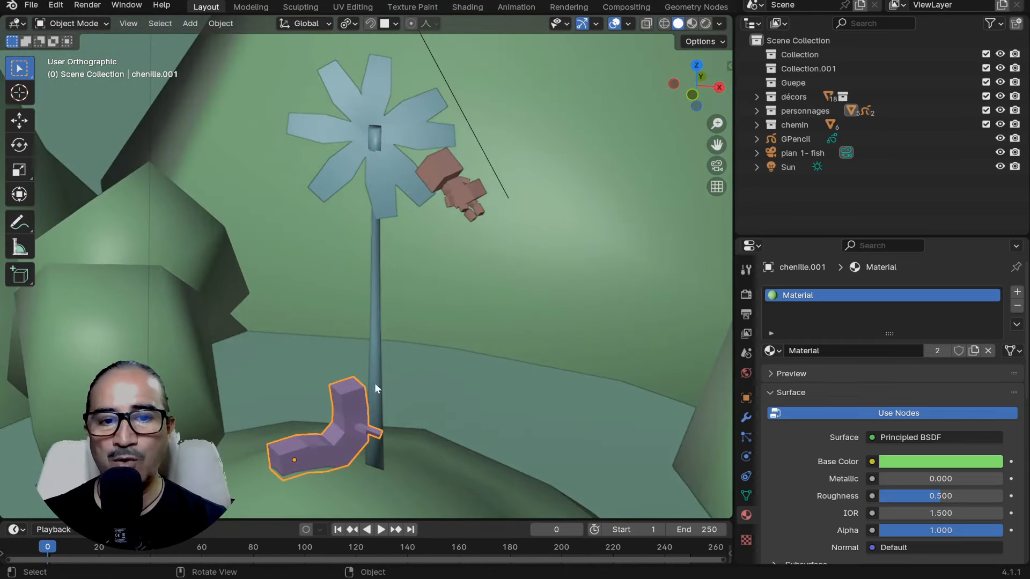
pyautogui.click(455, 202)
# Review the whole forest set again, from the far clearing back to the start of the path.
pyautogui.scroll(-3, 446, 278)
pyautogui.moveTo(445, 277); pyautogui.dragTo(510, 304, button='middle')
pyautogui.scroll(-4, 491, 298)
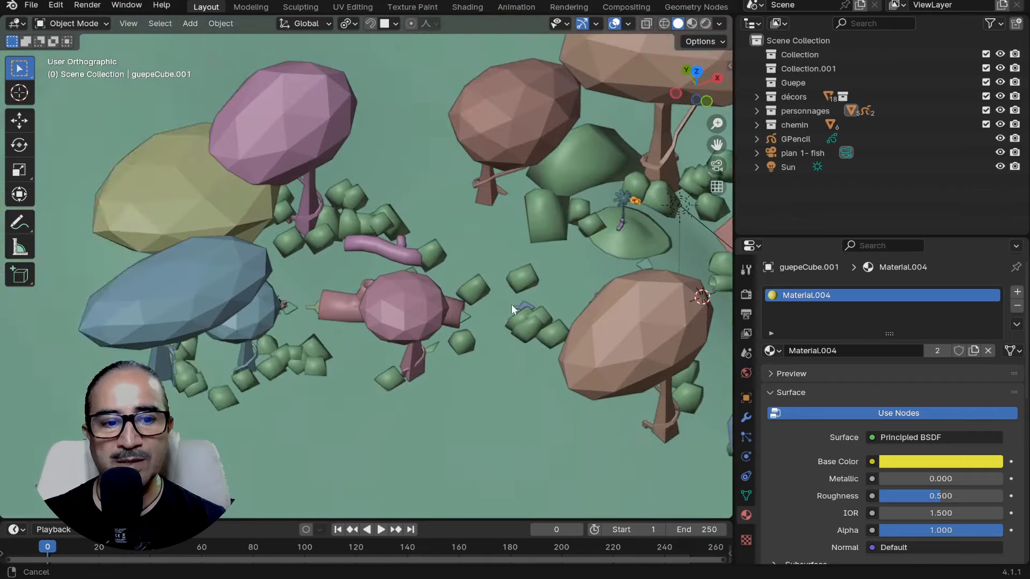
pyautogui.keyDown('shift'); pyautogui.moveTo(510, 304); pyautogui.dragTo(521, 303, button='middle'); pyautogui.keyUp('shift')
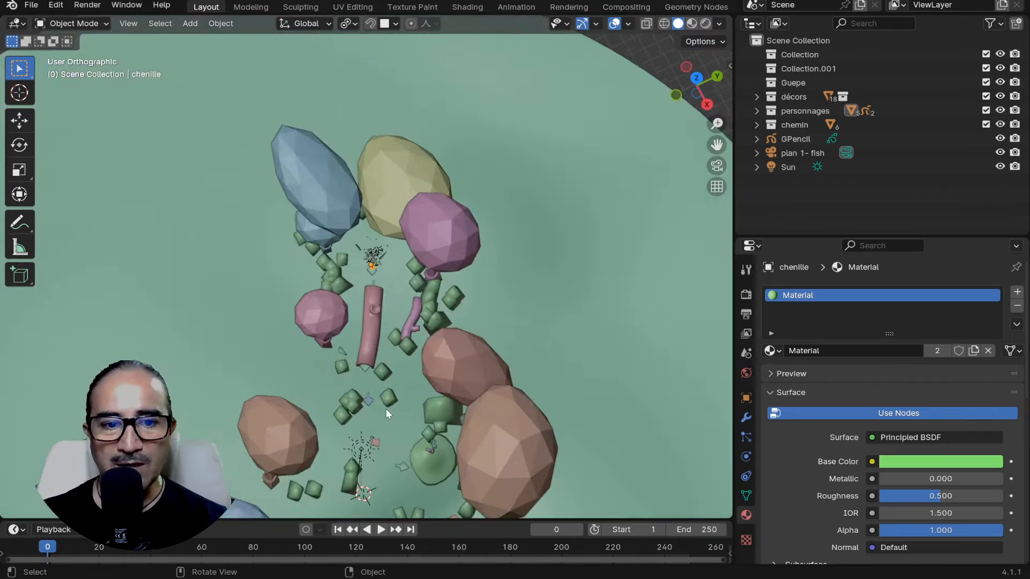
pyautogui.scroll(-4, 385, 407)
pyautogui.moveTo(375, 427); pyautogui.dragTo(449, 327, button='middle')
pyautogui.click(447, 237)
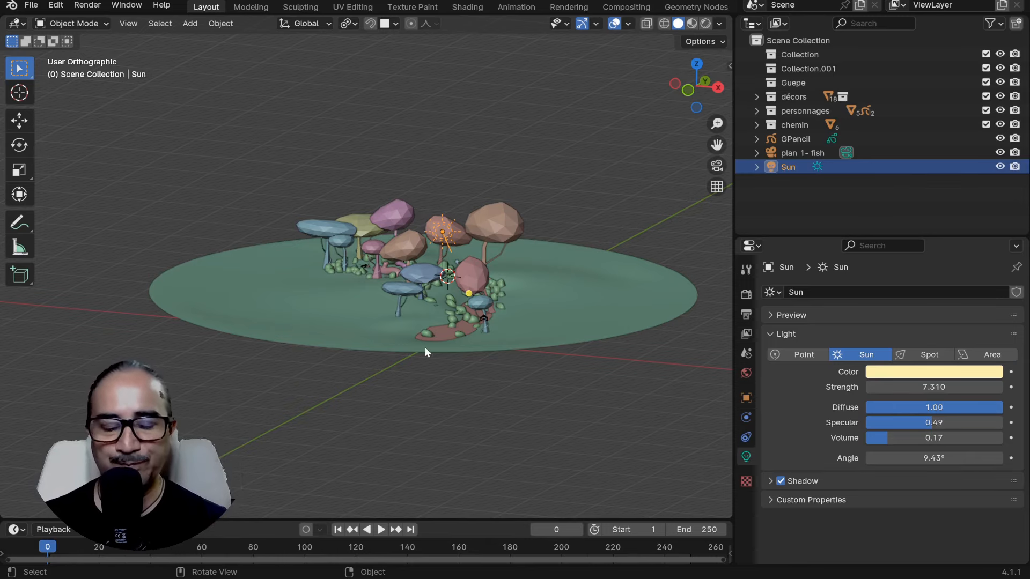
pyautogui.moveTo(456, 335); pyautogui.dragTo(442, 373, button='middle')
pyautogui.scroll(4, 442, 372)
pyautogui.keyDown('shift'); pyautogui.moveTo(437, 426); pyautogui.dragTo(418, 219, button='middle'); pyautogui.keyUp('shift')
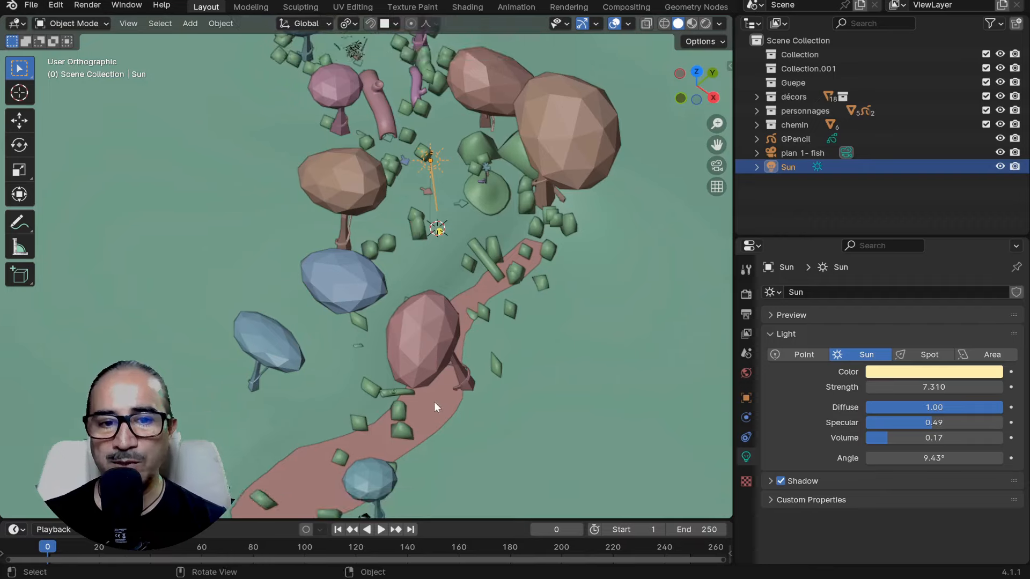
pyautogui.scroll(3, 434, 401)
pyautogui.moveTo(426, 397); pyautogui.dragTo(424, 375, button='middle')
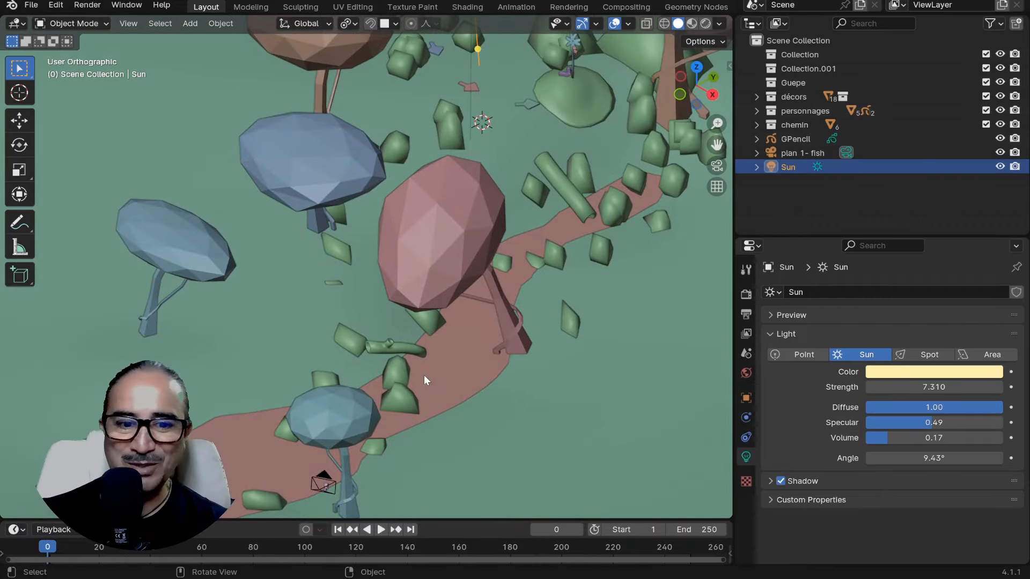
# Select the plan 1- fish camera at the start of the path and enlarge the timeline area.
pyautogui.click(326, 483)
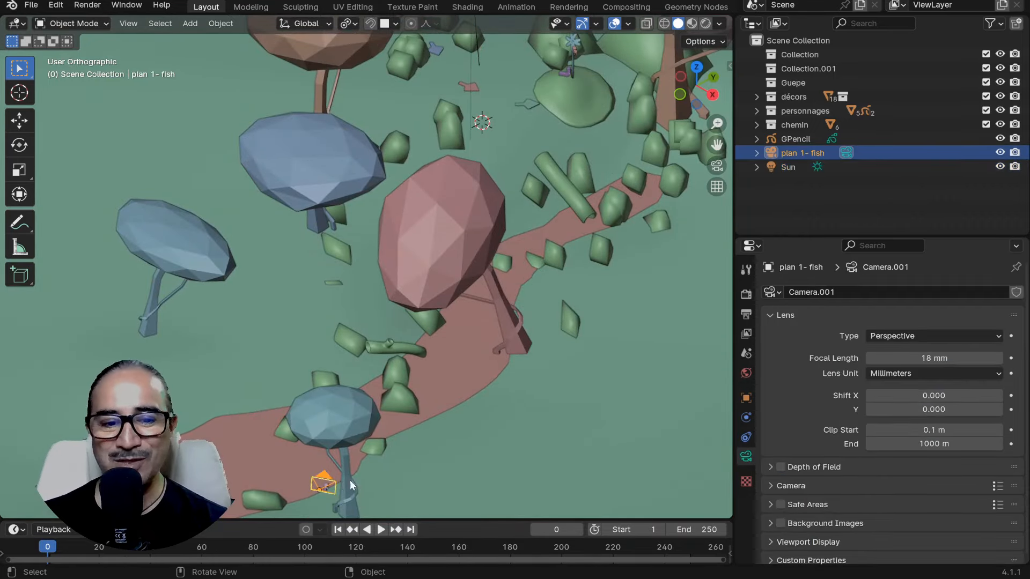
pyautogui.moveTo(304, 462); pyautogui.dragTo(308, 448, button='middle')
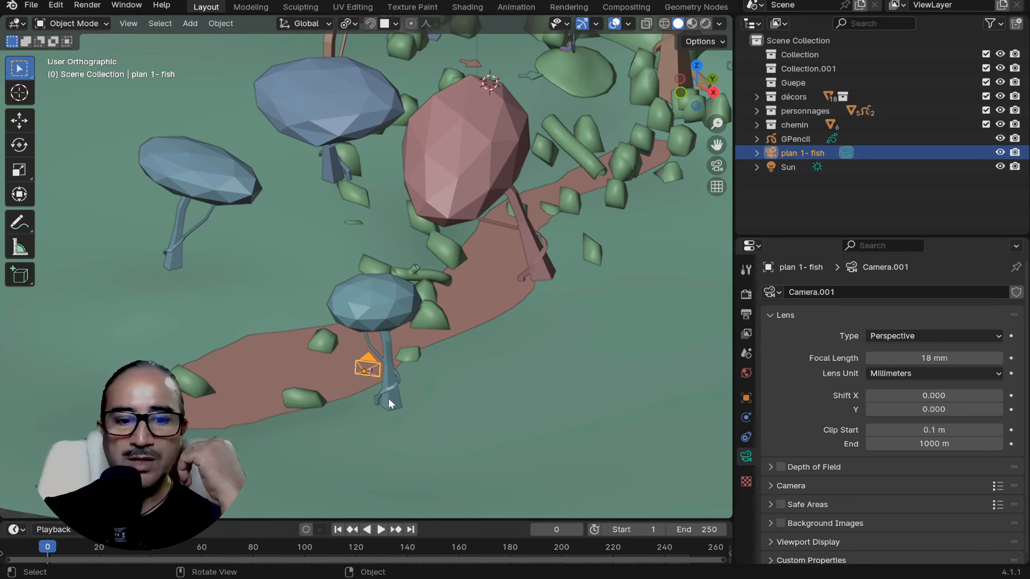
pyautogui.moveTo(497, 519); pyautogui.dragTo(496, 453)
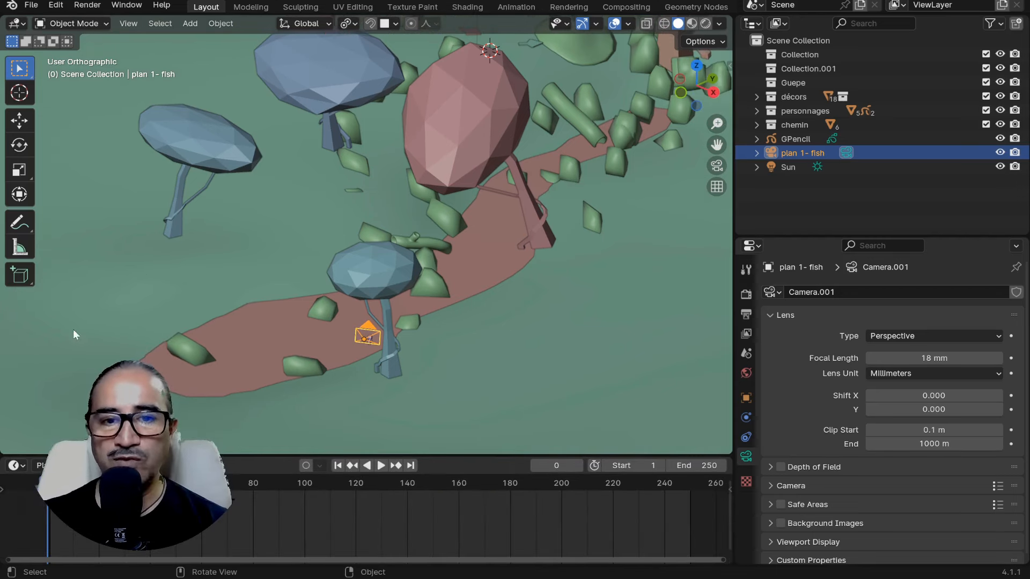
# Show the scene's output settings and set the frame rate to 30 fps.
pyautogui.click(745, 315)
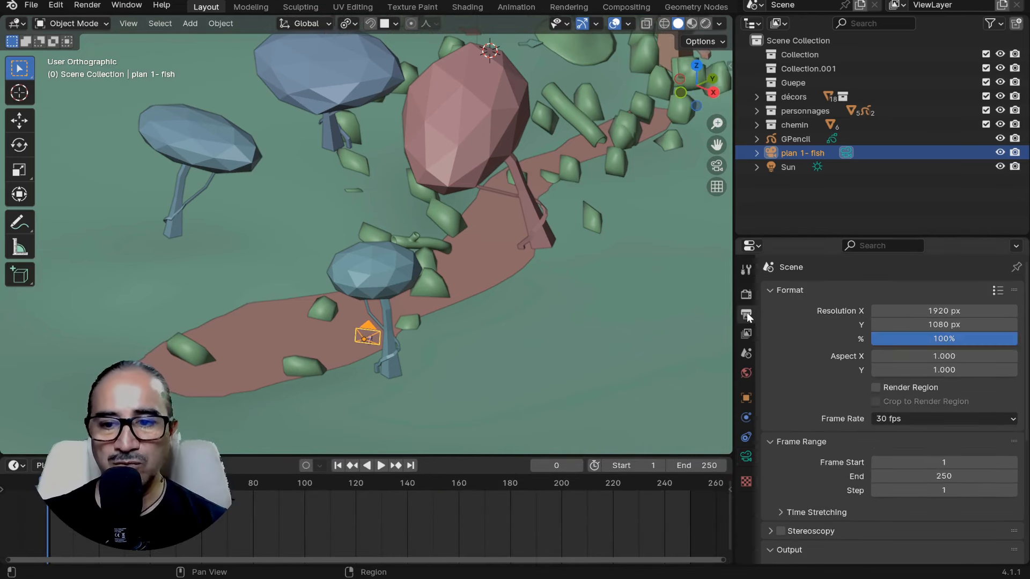
pyautogui.click(906, 419)
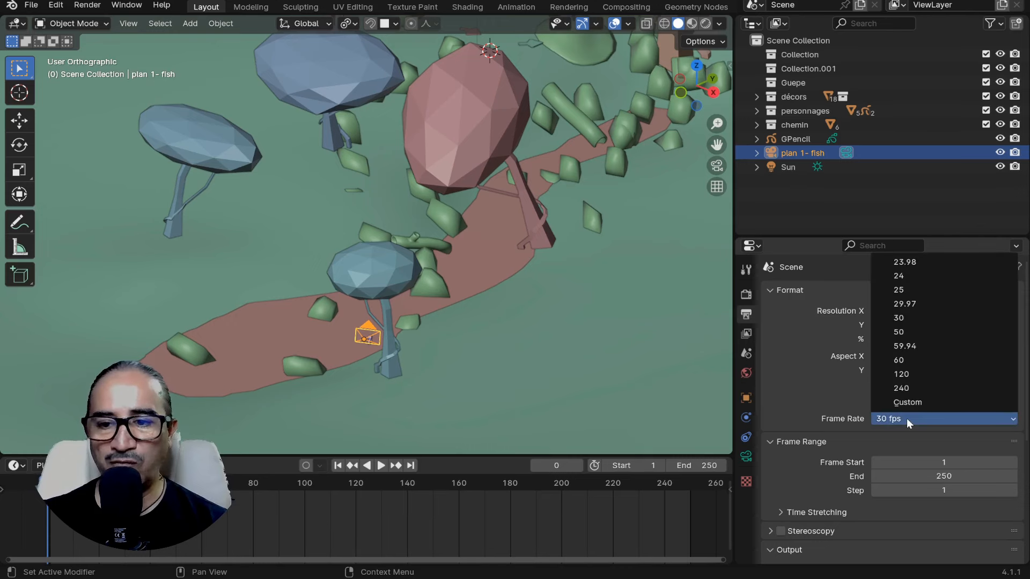
pyautogui.click(906, 318)
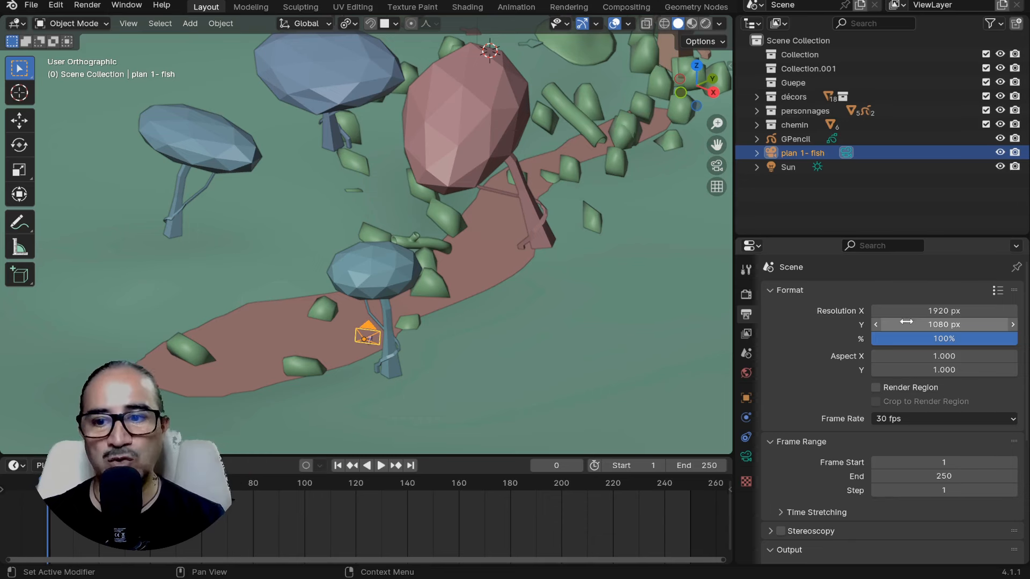
pyautogui.click(902, 417)
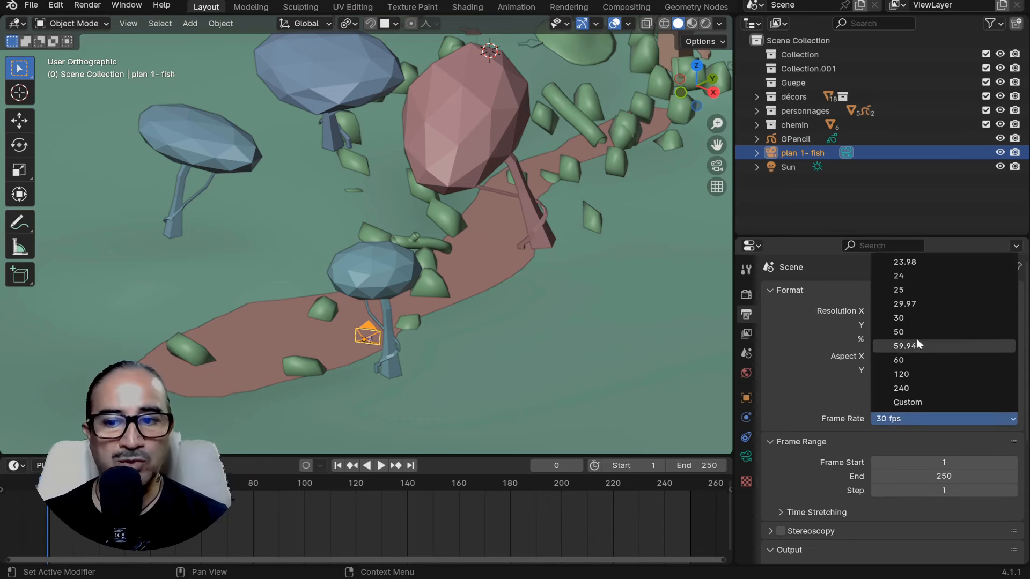
pyautogui.click(912, 319)
pyautogui.click(905, 421)
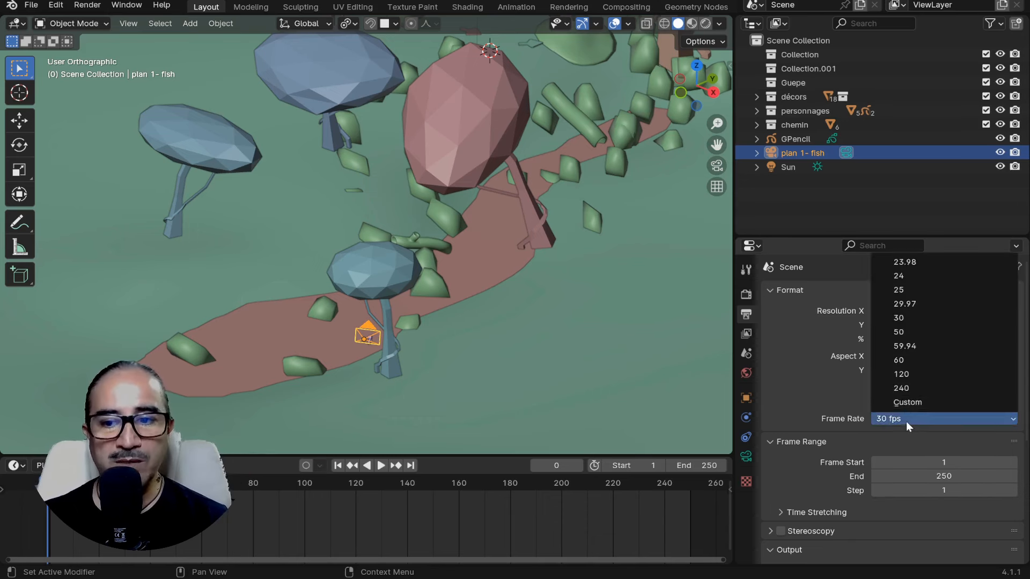
pyautogui.click(896, 316)
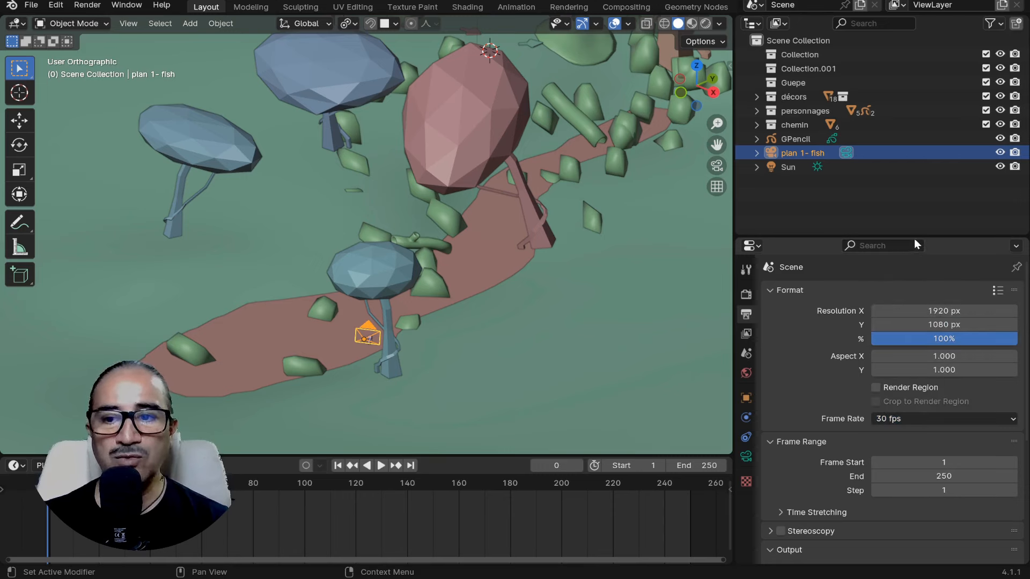
# Enlarge the output settings area and its text, and make the timeline taller with a wider frame range in view.
pyautogui.moveTo(913, 235); pyautogui.dragTo(917, 156)
pyautogui.keyDown('ctrl'); pyautogui.moveTo(990, 247); pyautogui.dragTo(995, 227, button='middle'); pyautogui.keyUp('ctrl')
pyautogui.moveTo(949, 157); pyautogui.dragTo(951, 70)
pyautogui.moveTo(942, 161); pyautogui.dragTo(941, 225, button='middle')
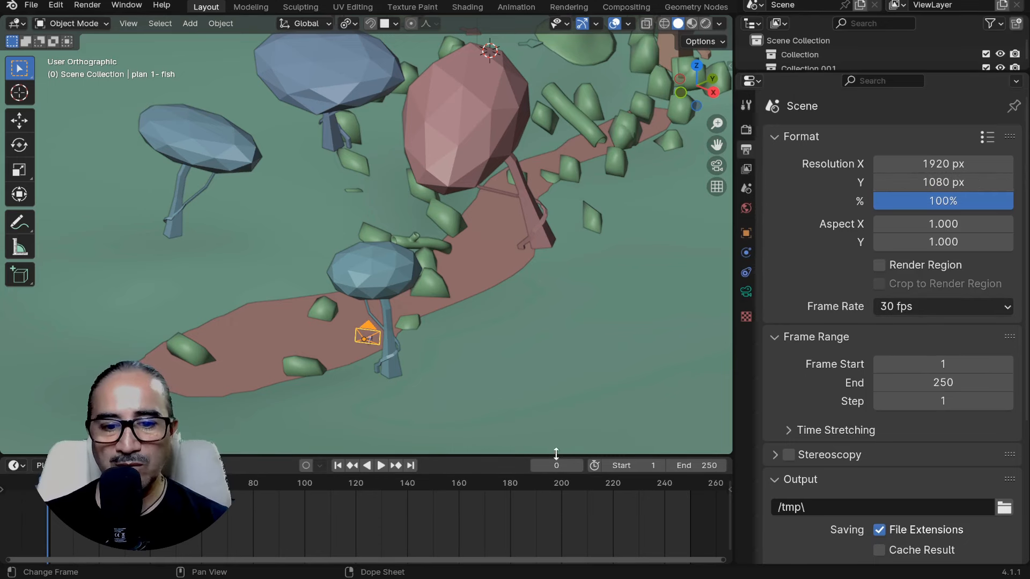
pyautogui.moveTo(557, 453); pyautogui.dragTo(556, 418)
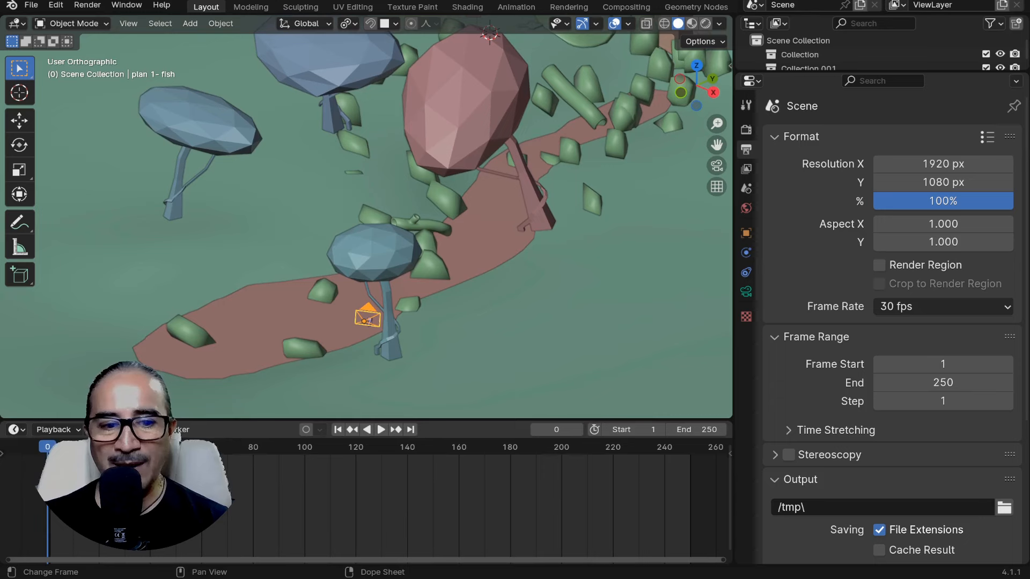
pyautogui.scroll(-3, 482, 483)
pyautogui.scroll(2, 332, 499)
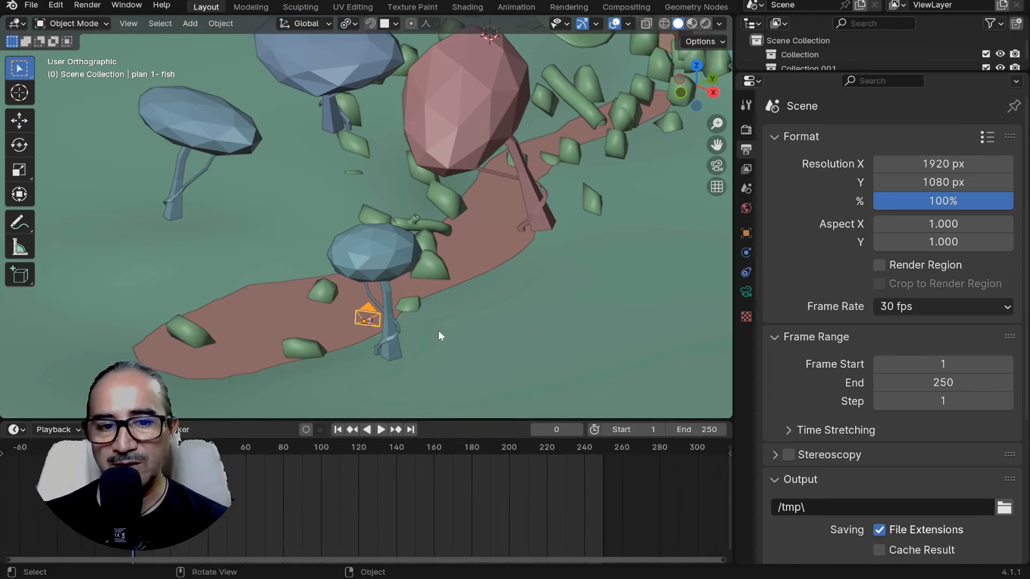
# Switch the timeline from frame numbers to seconds.
pyautogui.moveTo(394, 332)
pyautogui.mouseDown(button='middle')
pyautogui.moveTo(433, 336)
pyautogui.moveTo(388, 334)
pyautogui.mouseUp(button='middle')
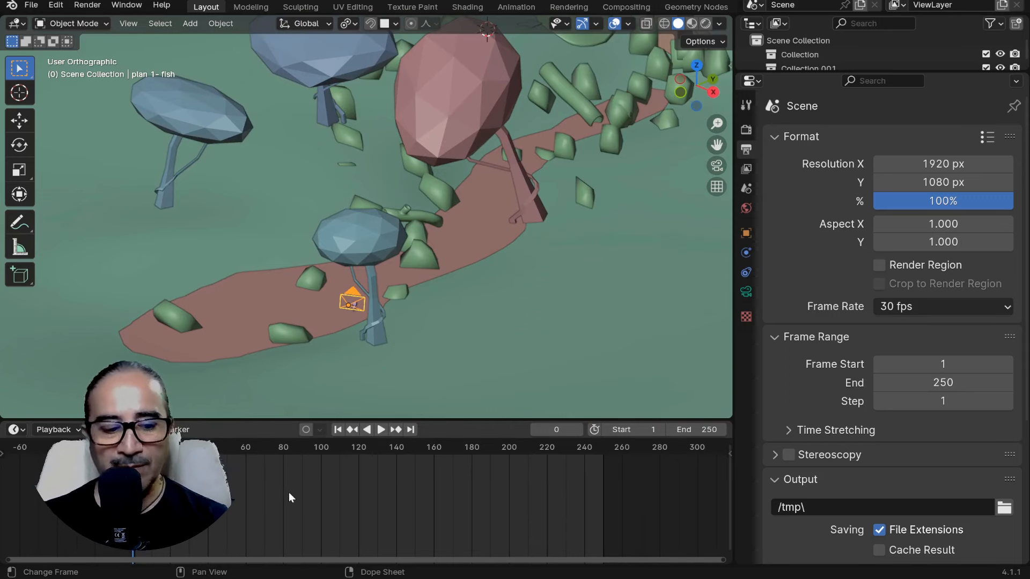
pyautogui.hotkey('ctrl', 't')
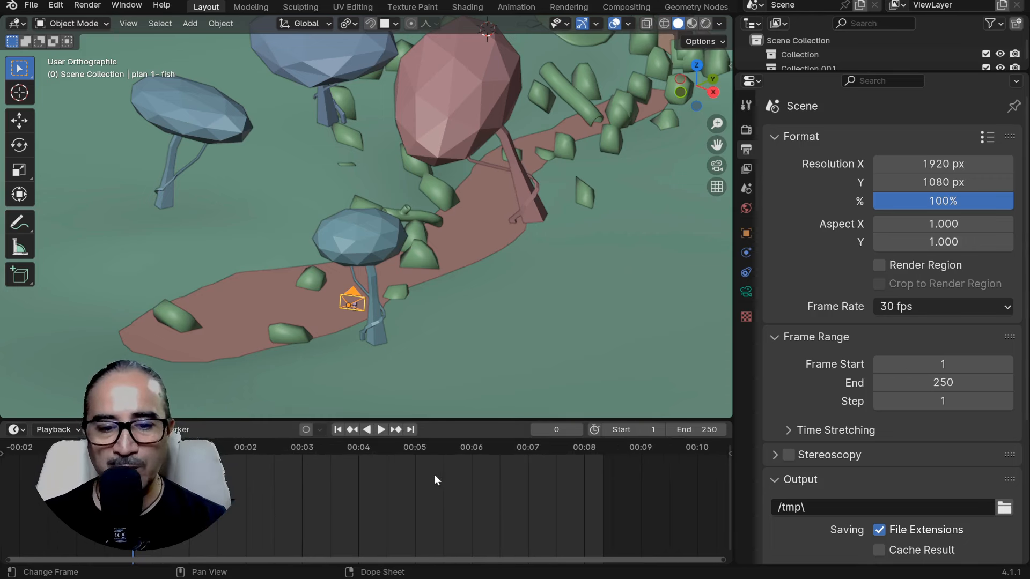
pyautogui.scroll(5, 528, 483)
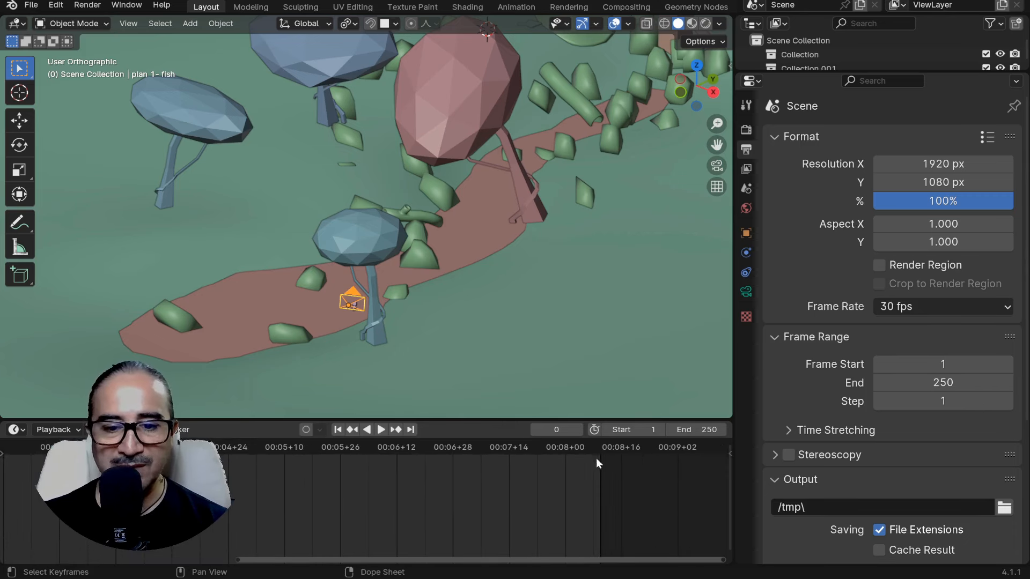
# Move the current frame to just past the 30-second mark, at frame 907.
pyautogui.keyDown('ctrl'); pyautogui.moveTo(629, 453); pyautogui.dragTo(458, 484, button='middle'); pyautogui.keyUp('ctrl')
pyautogui.scroll(4, 461, 484)
pyautogui.scroll(2, 536, 485)
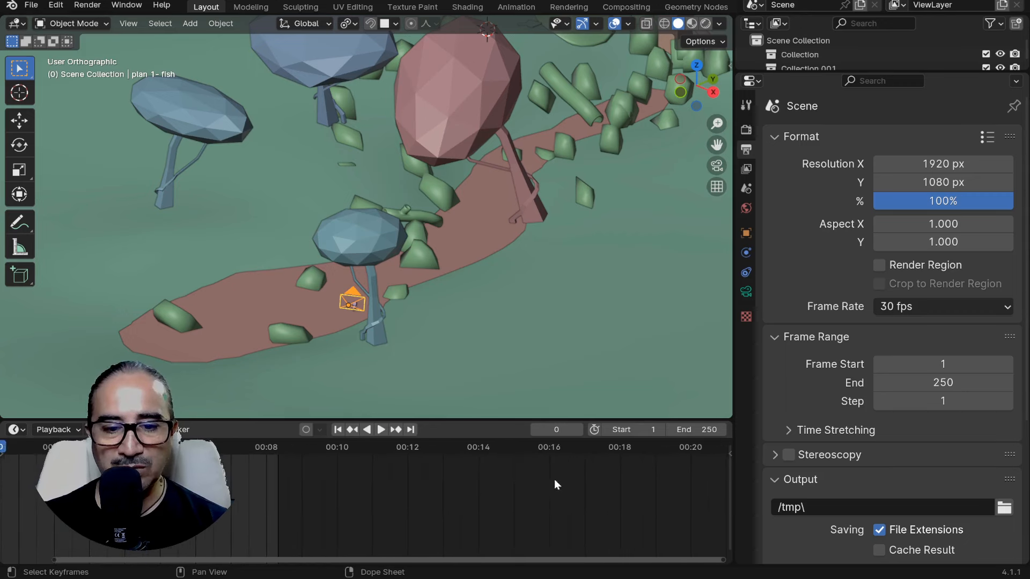
pyautogui.moveTo(601, 480); pyautogui.dragTo(297, 485, button='middle')
pyautogui.scroll(-6, 297, 486)
pyautogui.moveTo(552, 469); pyautogui.dragTo(513, 460, button='middle')
pyautogui.scroll(-2, 514, 460)
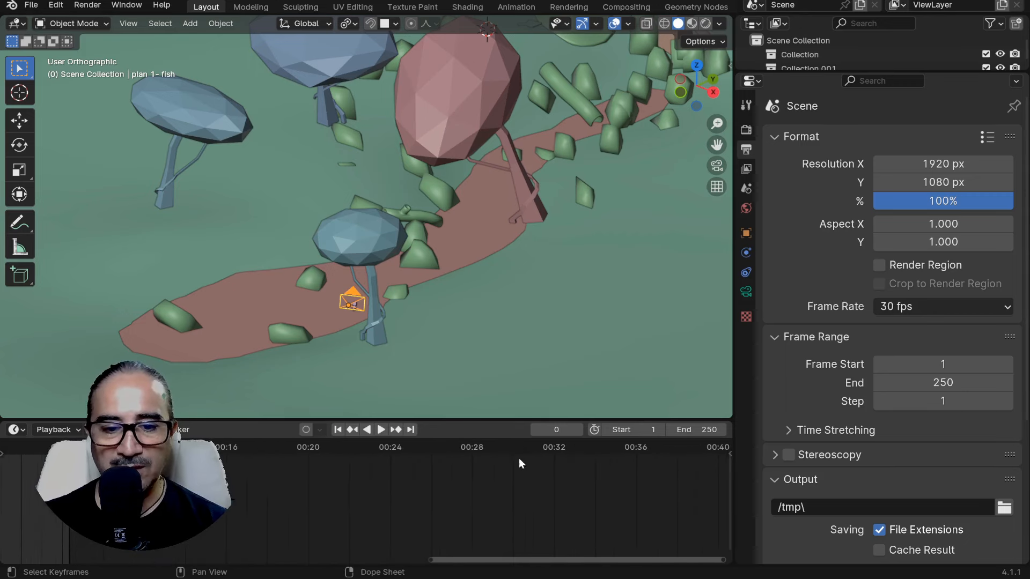
pyautogui.moveTo(552, 452); pyautogui.dragTo(516, 455)
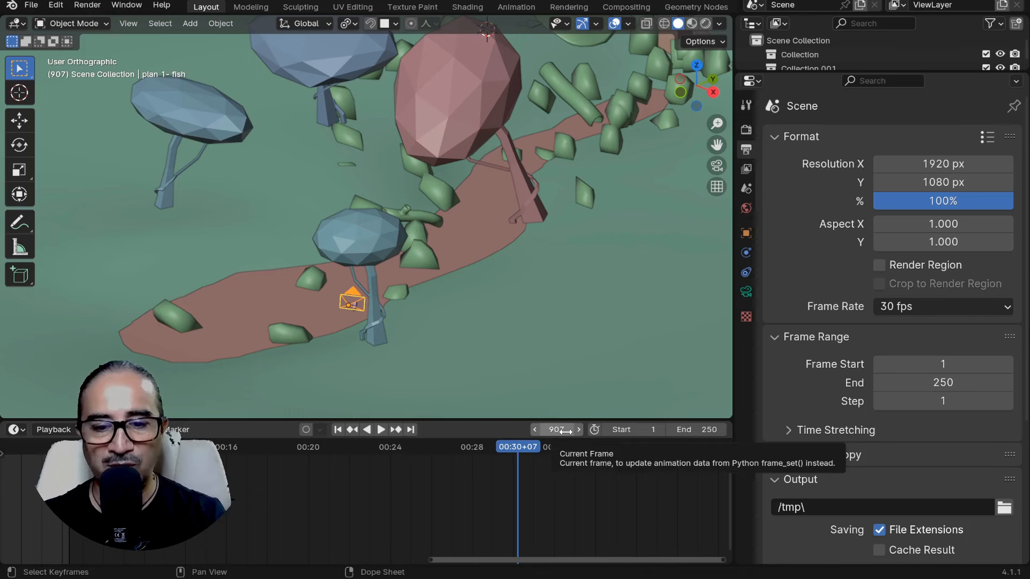
# Copy the current frame value into the animation's end frame, setting it to 907.
pyautogui.hotkey('ctrl', 'c')
pyautogui.hotkey('ctrl', 'v')
pyautogui.scroll(-9, 427, 503)
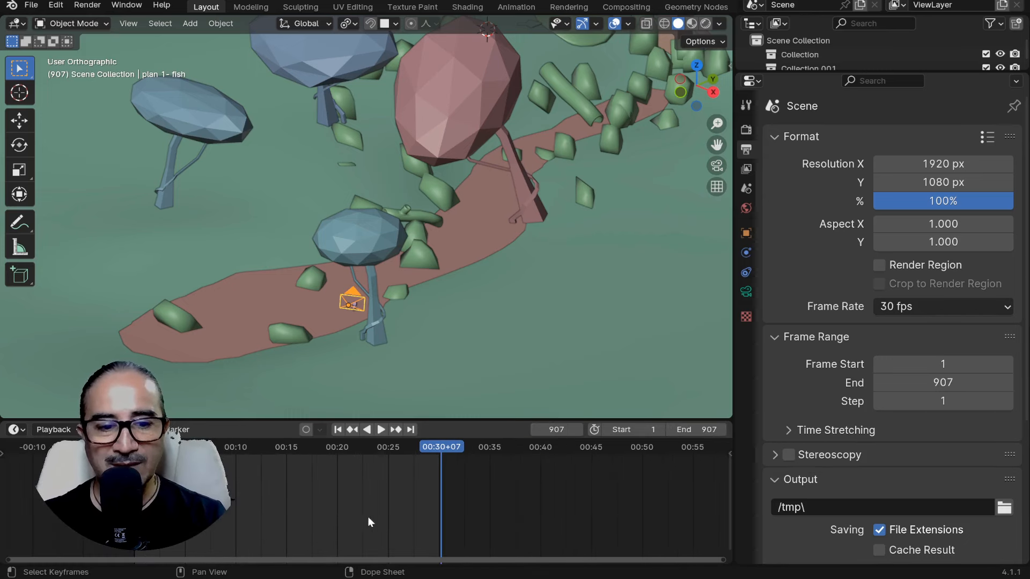
# Widen the visible timeline range and return the current frame to 0.
pyautogui.scroll(-1, 368, 517)
pyautogui.moveTo(409, 524); pyautogui.dragTo(512, 523, button='middle')
pyautogui.moveTo(535, 453); pyautogui.dragTo(487, 468)
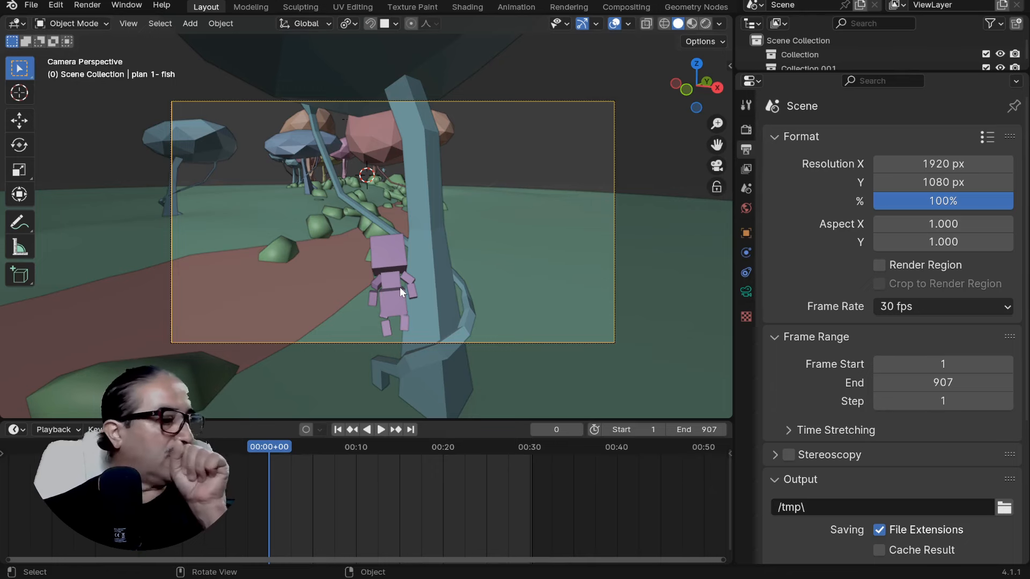
pyautogui.click(384, 259)
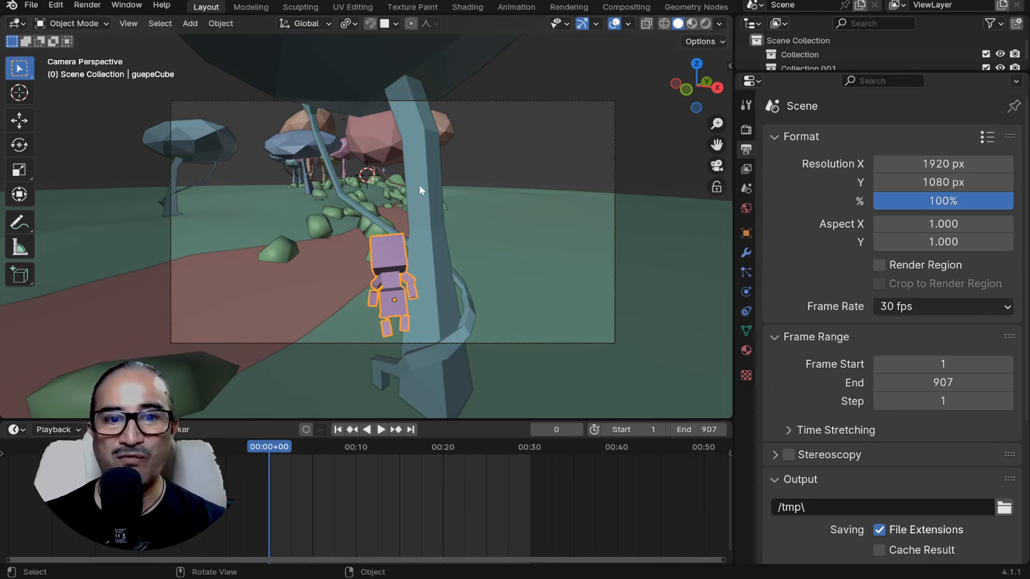
pyautogui.click(404, 301)
pyautogui.click(504, 183)
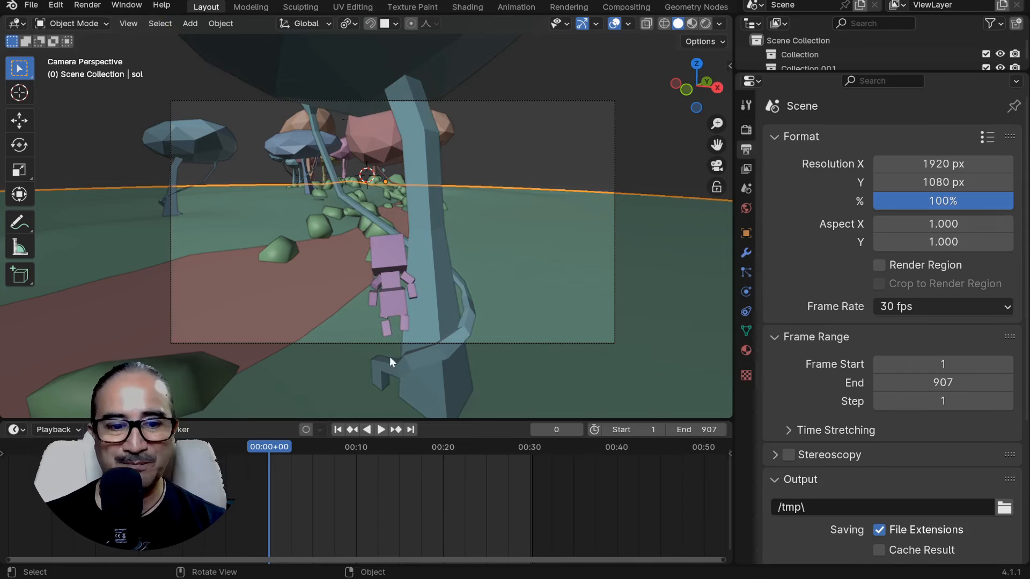
pyautogui.press('space')
pyautogui.press('space')
pyautogui.click(413, 294)
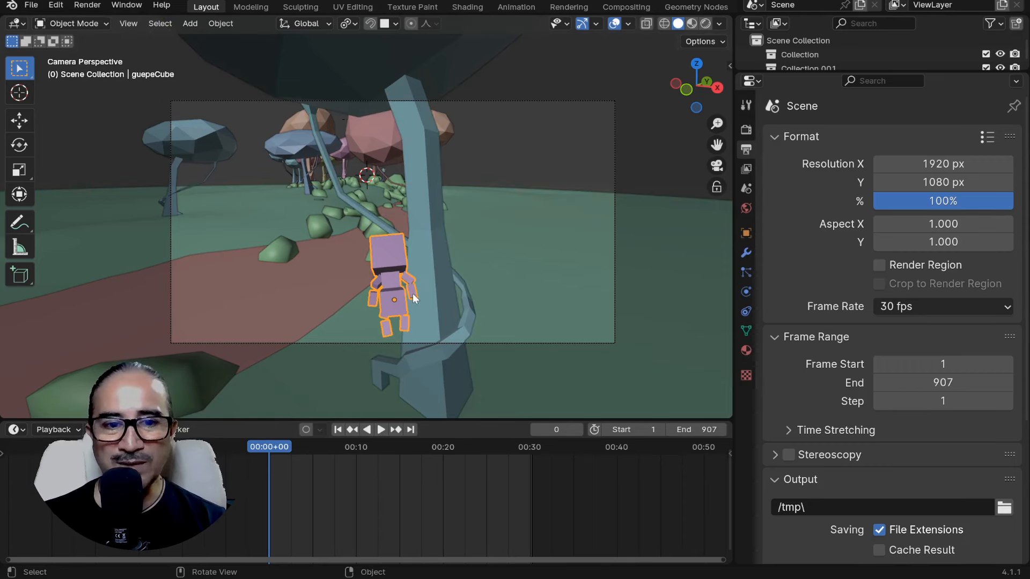
pyautogui.press('g')
pyautogui.rightClick(445, 270)
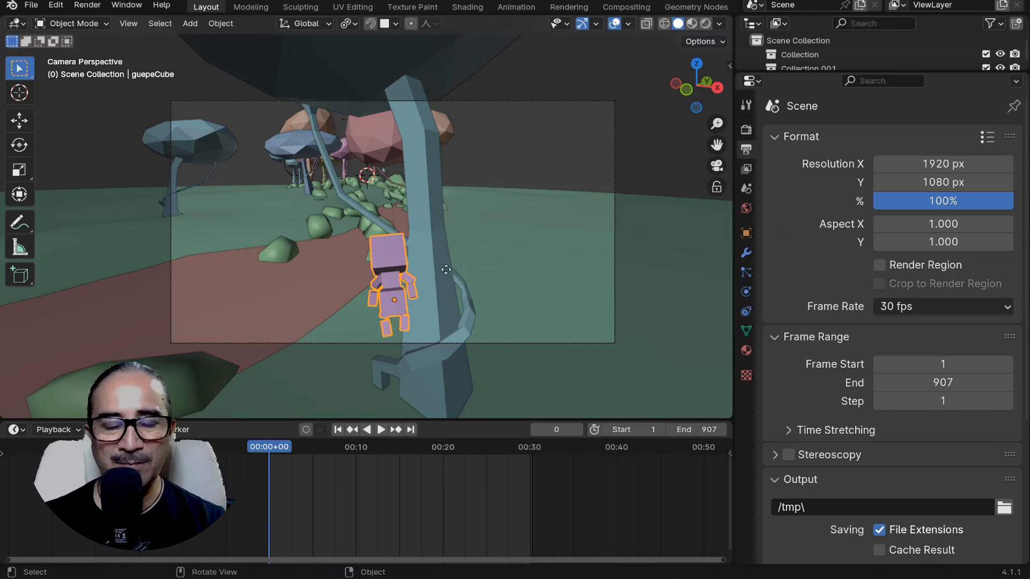
# Select the camera, check its place in the scene from outside, and return to its view.
pyautogui.click(471, 342)
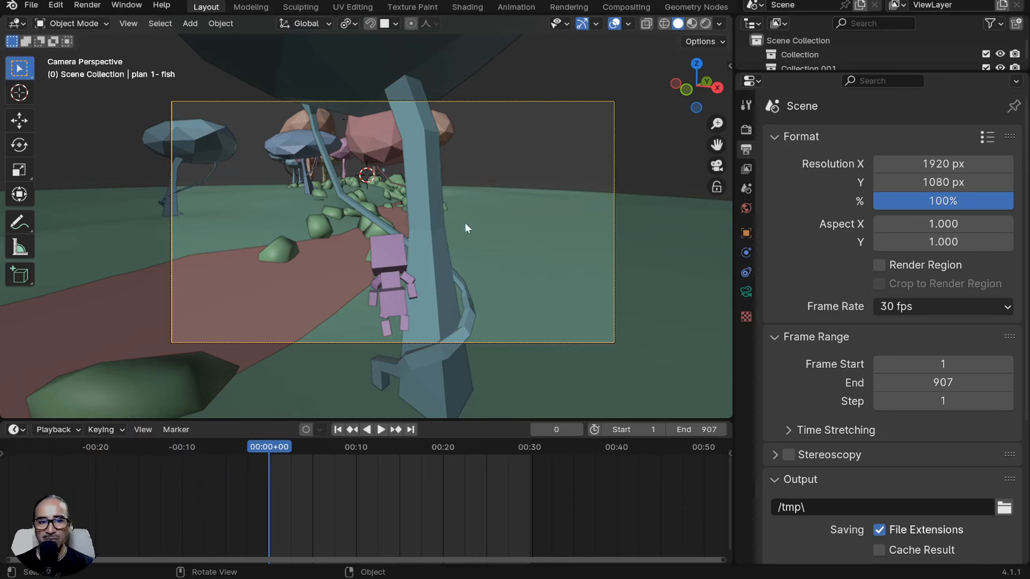
pyautogui.moveTo(339, 236); pyautogui.dragTo(359, 312, button='middle')
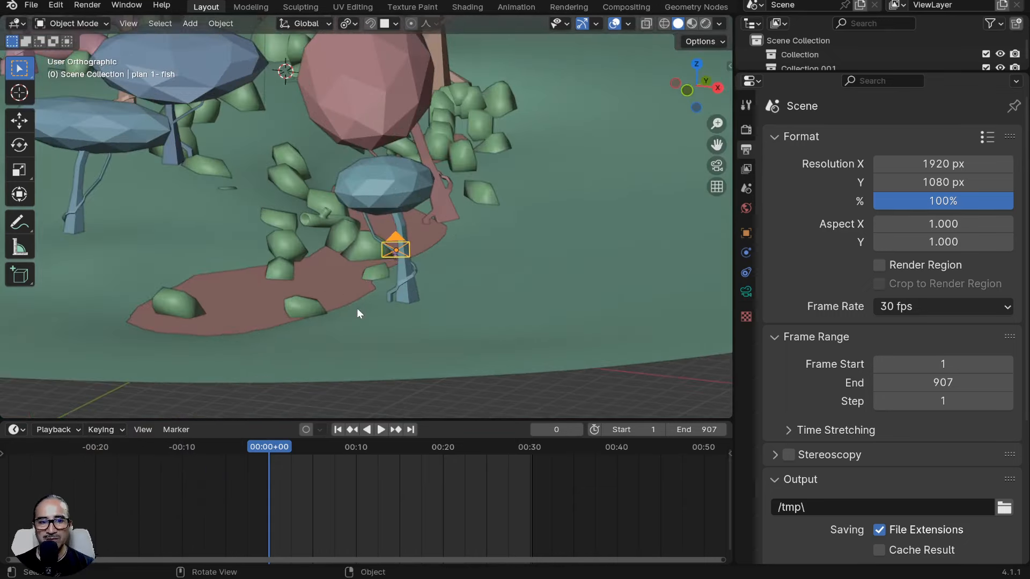
pyautogui.press('KP_0')
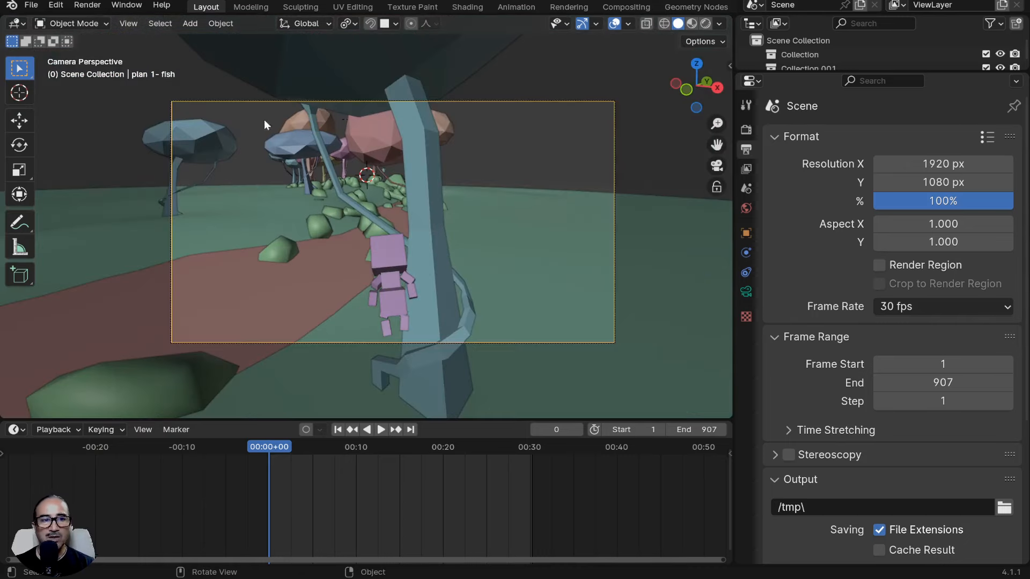
# Start Walk Navigation in the camera view and move the camera forward, backward and sideways near the foreground tree.
pyautogui.click(124, 22)
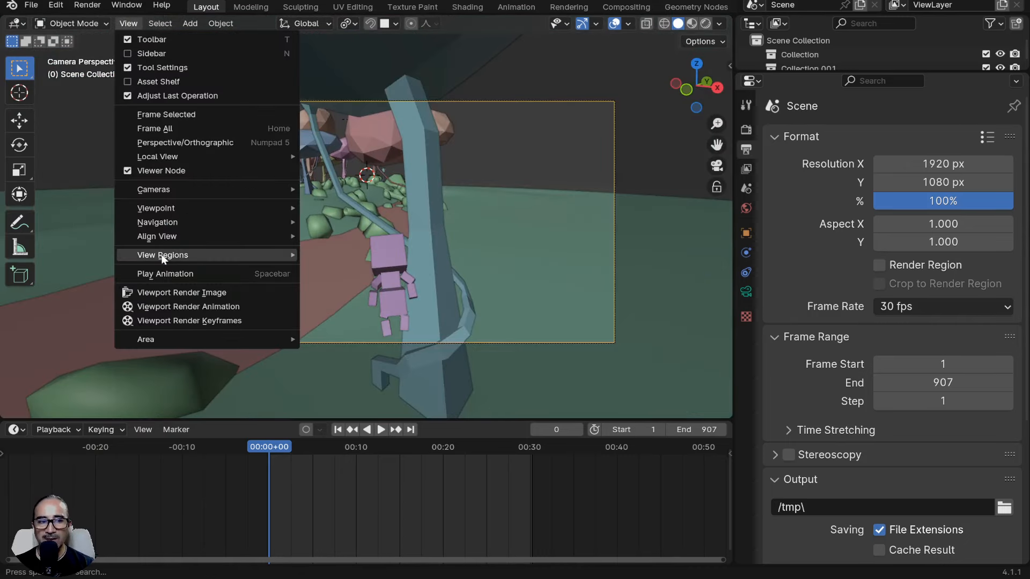
pyautogui.moveTo(159, 225)
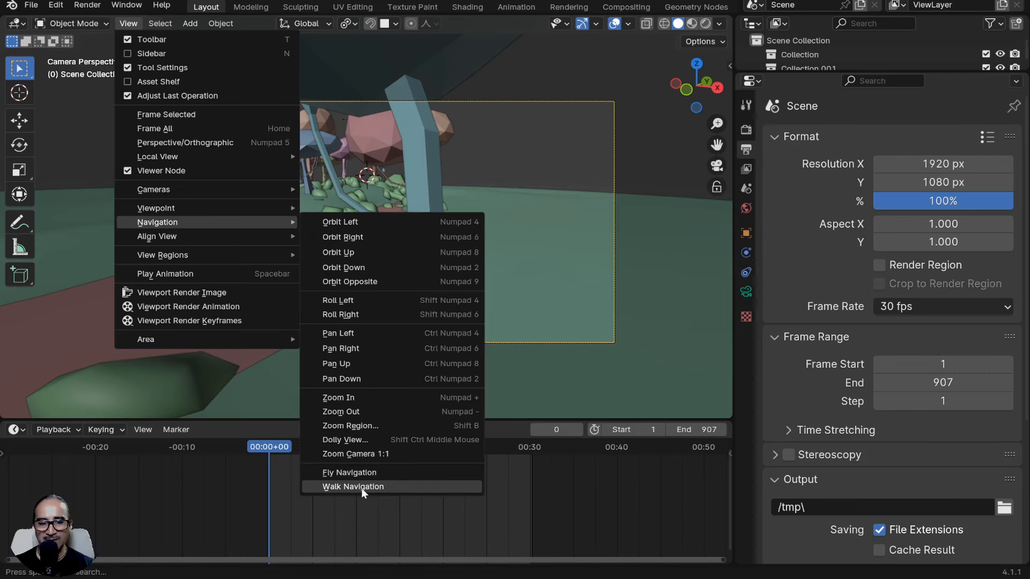
pyautogui.click(365, 486)
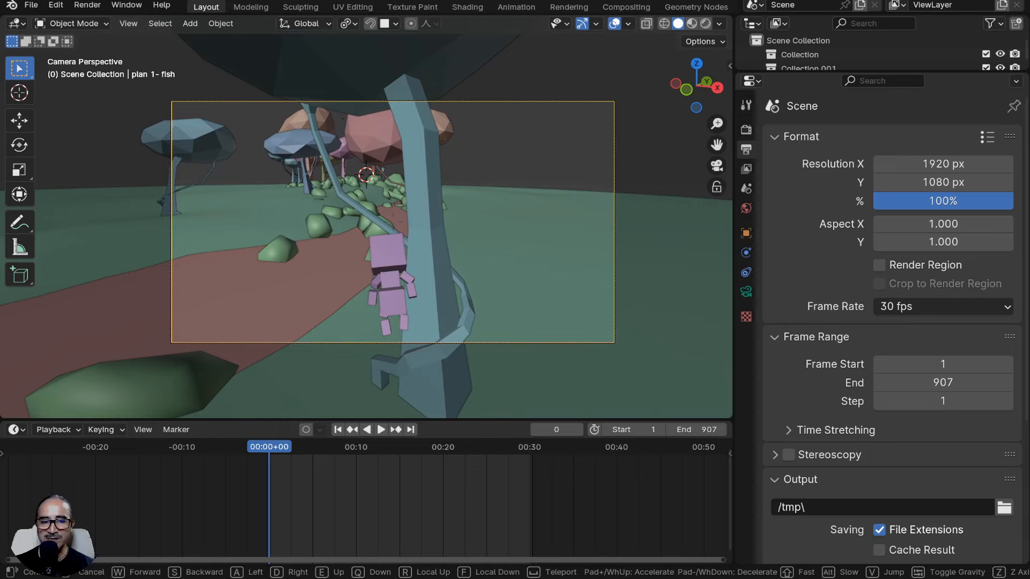
pyautogui.press('w')
pyautogui.press('s')
pyautogui.press('w')
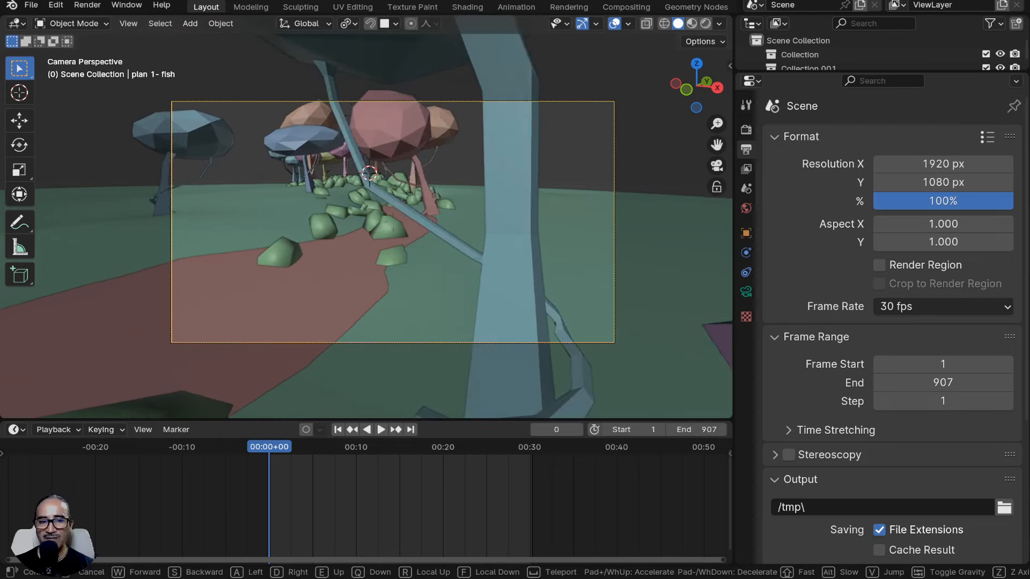
pyautogui.press('d')
pyautogui.press('s')
pyautogui.press('a')
pyautogui.press('d')
pyautogui.press('a')
pyautogui.press('w')
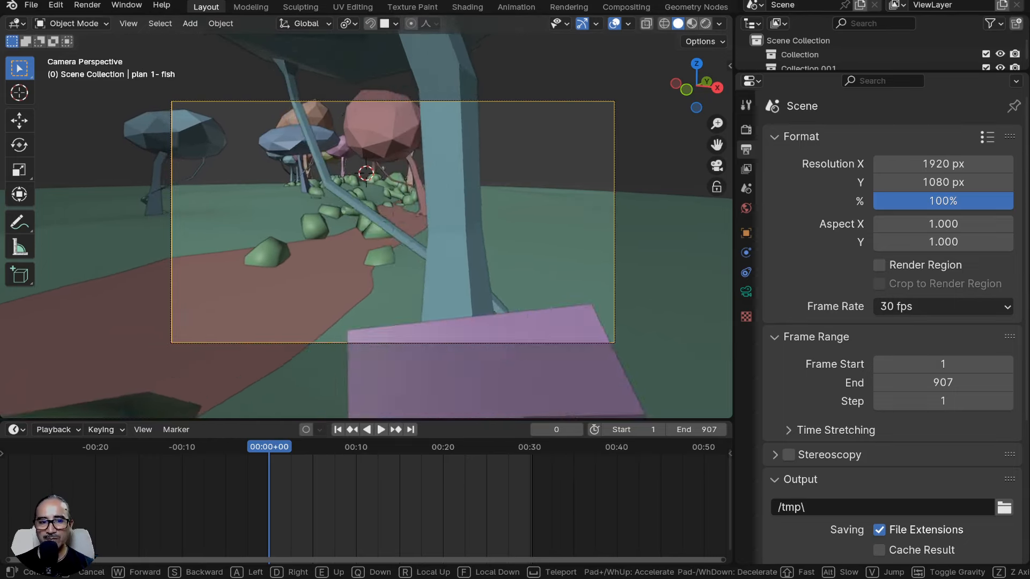
pyautogui.press('s')
pyautogui.press('w')
pyautogui.press('a')
pyautogui.press('d')
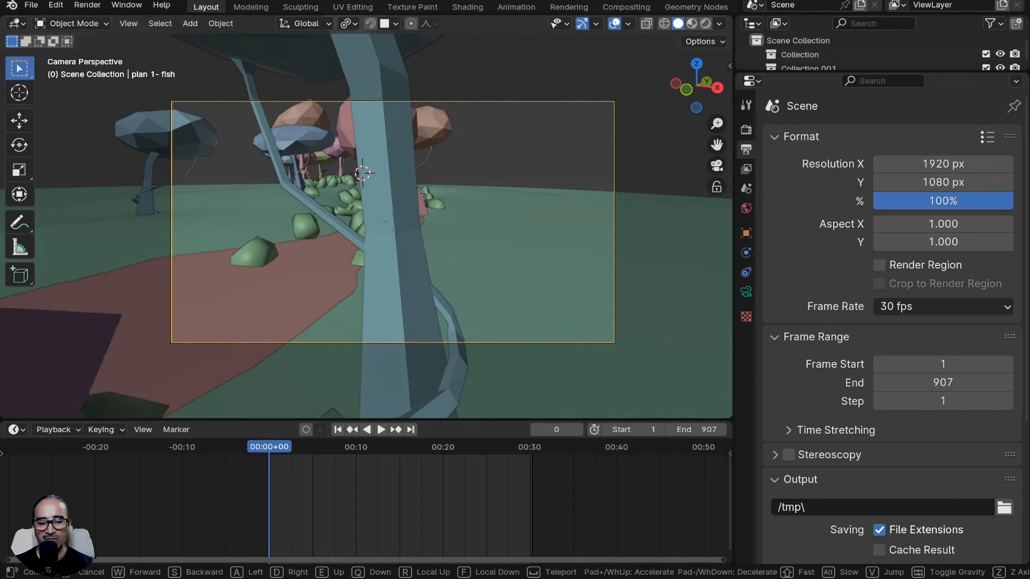
# Raise and lower the camera in Walk Navigation, then back it away from the foreground tree.
pyautogui.press('e')
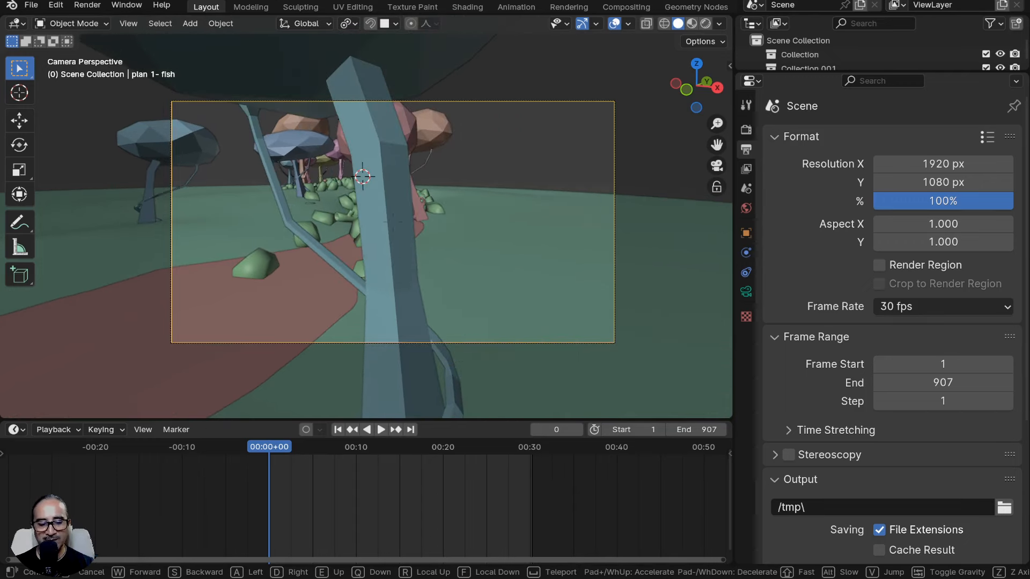
pyautogui.press('q')
pyautogui.press('e')
pyautogui.press('q')
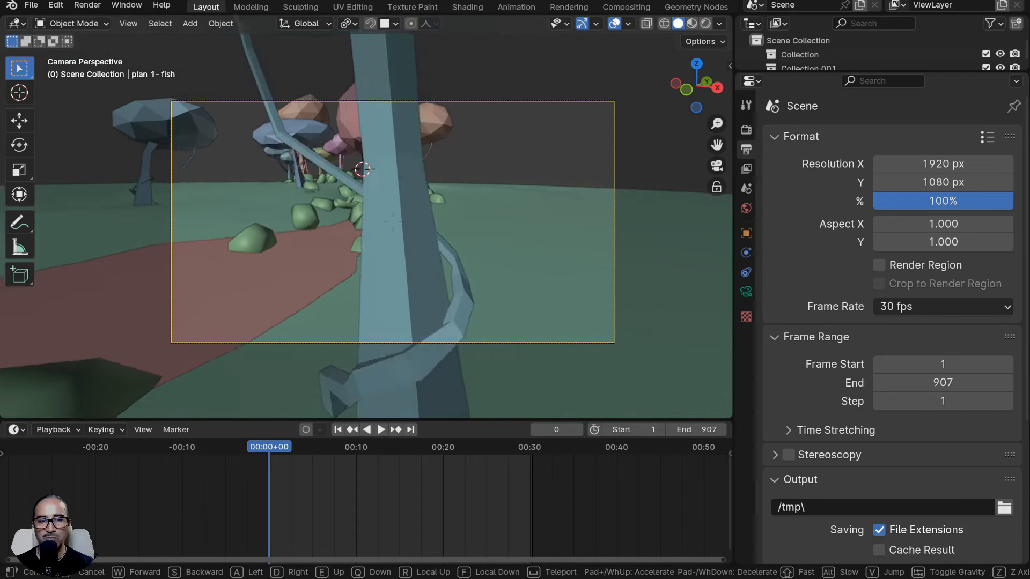
pyautogui.press('e')
pyautogui.press('a')
pyautogui.press('q')
pyautogui.press('s')
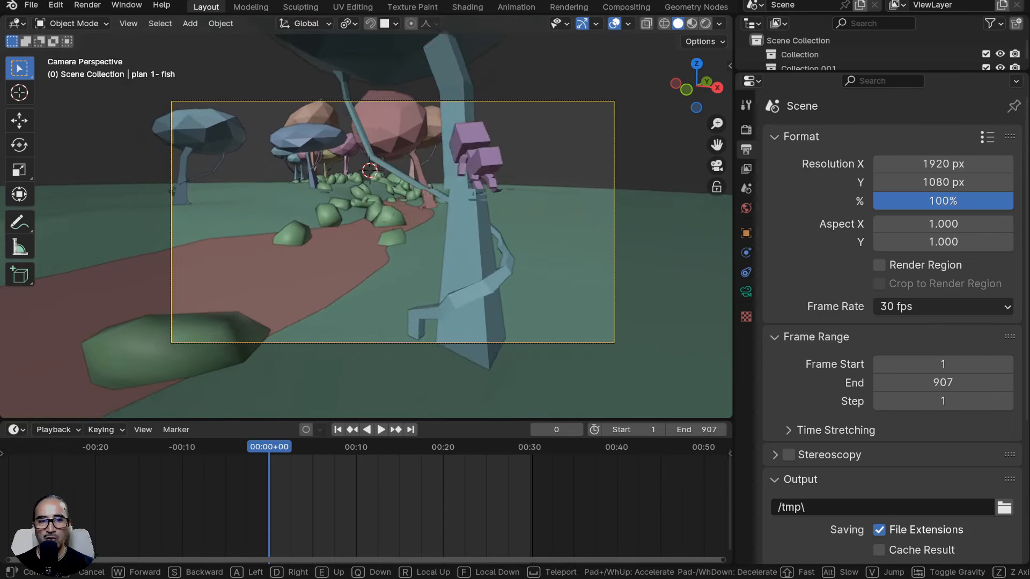
# Walk and turn the camera until it frames the foreground tree, path, rocks and purple character, and end the navigation.
pyautogui.press('w')
pyautogui.press('d')
pyautogui.press('q')
pyautogui.press('w')
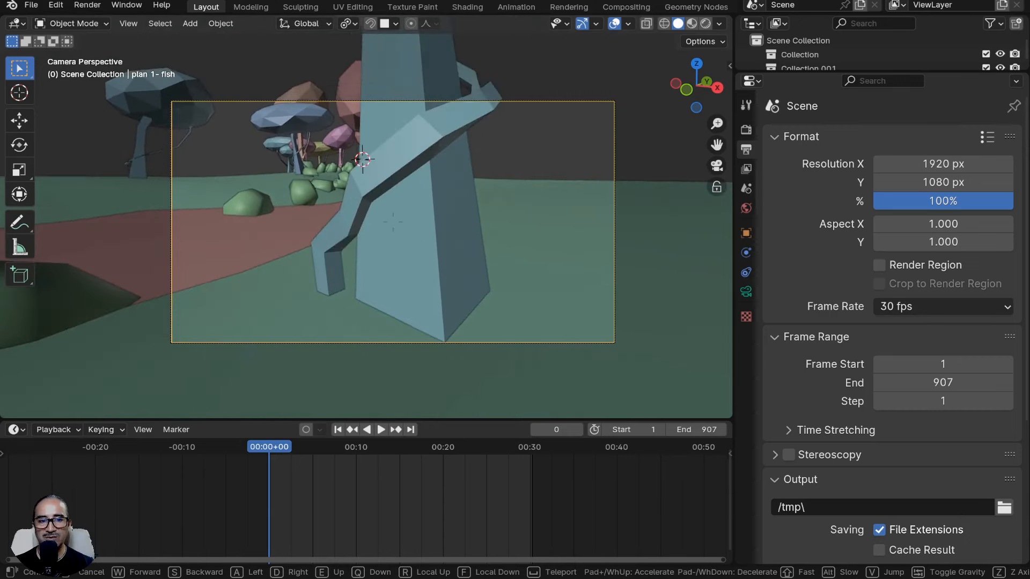
pyautogui.press('w')
pyautogui.press('s')
pyautogui.press('e')
pyautogui.press('s')
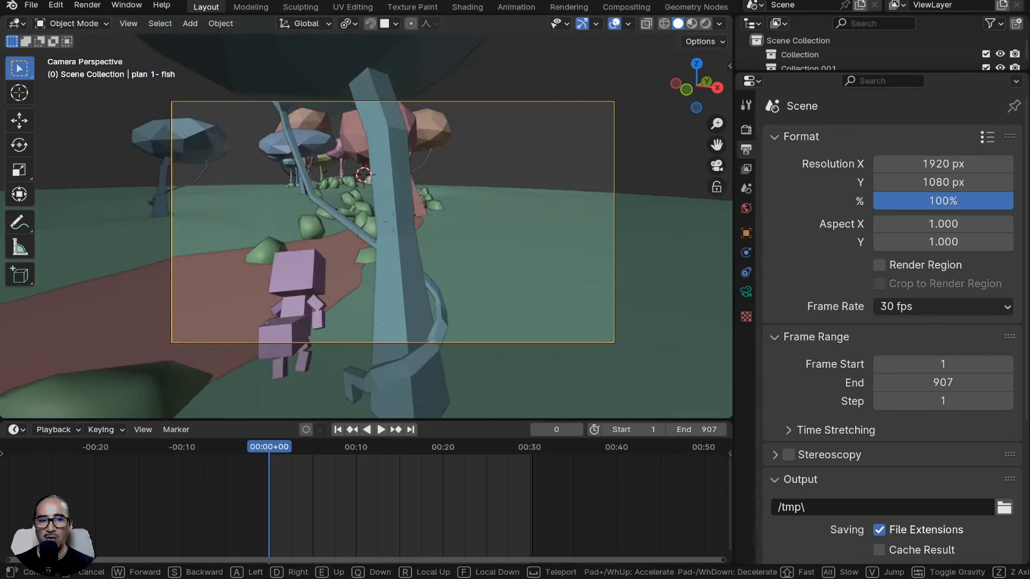
pyautogui.press('w')
pyautogui.press('s')
pyautogui.press('w')
pyautogui.press('q')
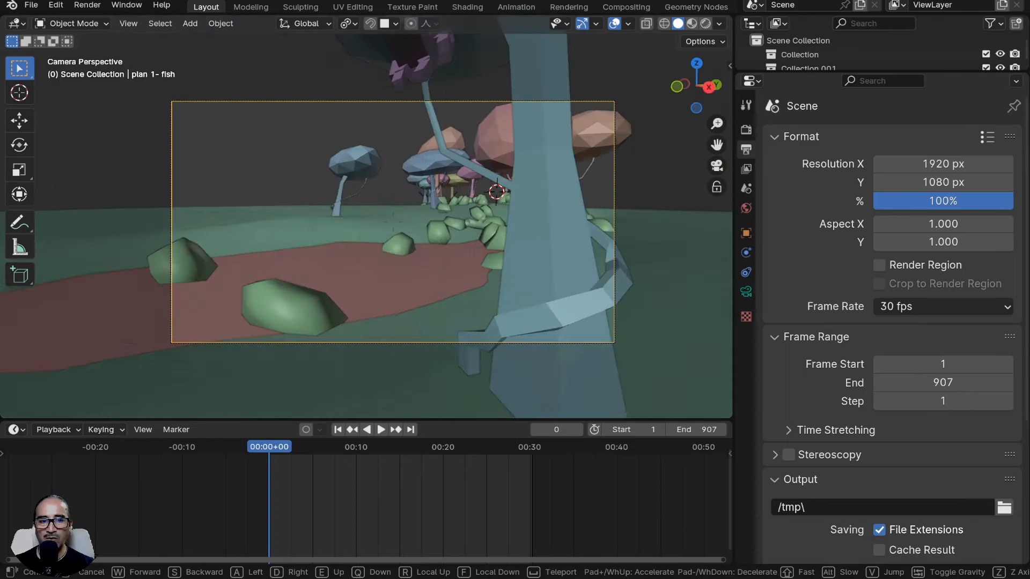
pyautogui.press('s')
pyautogui.press('w')
pyautogui.press('s')
pyautogui.press('w')
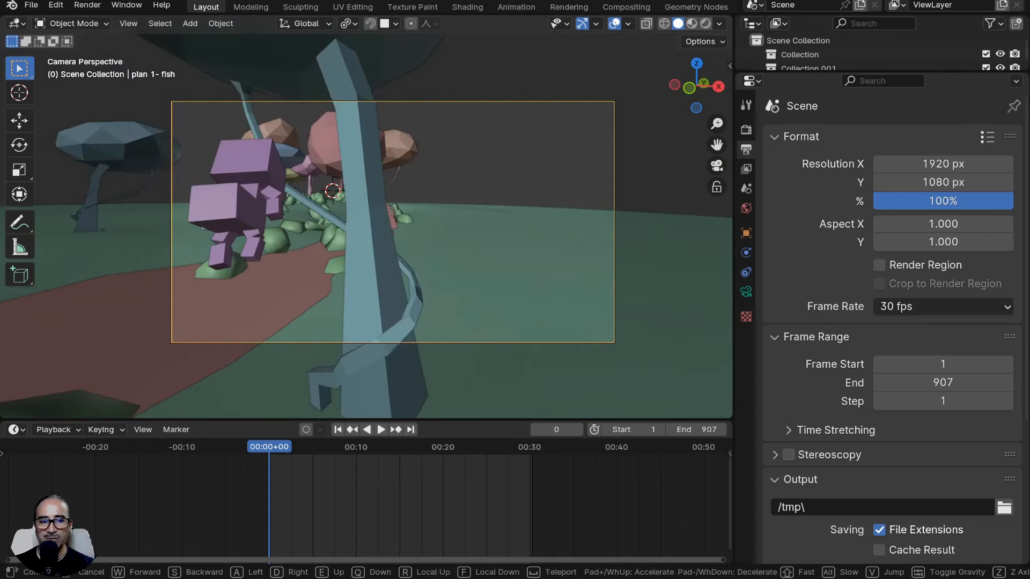
pyautogui.press('Escape')
# Swap the timeline with the 3D viewport and shrink the timeline to a thin strip above the viewport.
pyautogui.moveTo(288, 420); pyautogui.dragTo(287, 442)
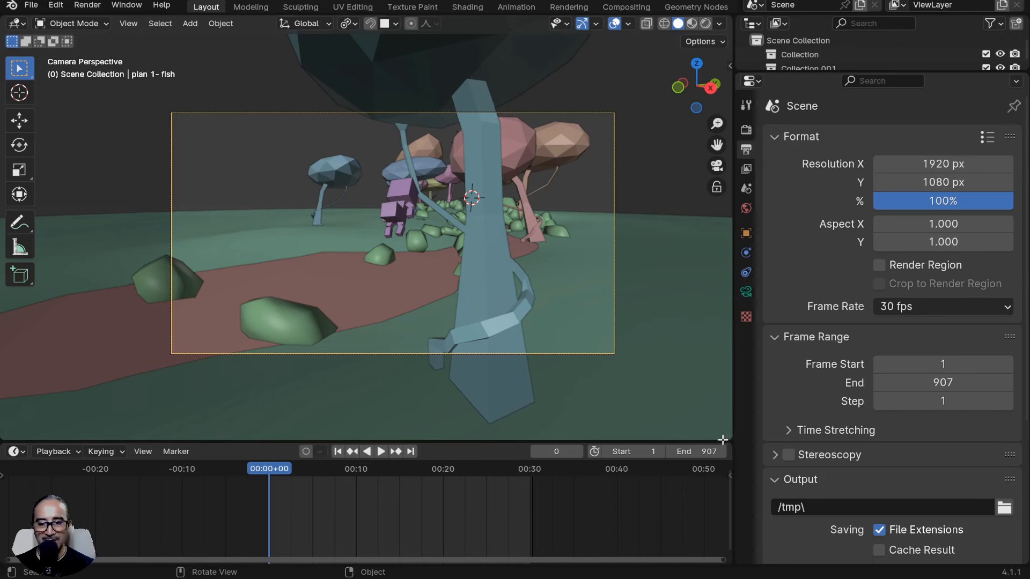
pyautogui.keyDown('ctrl'); pyautogui.moveTo(705, 397); pyautogui.dragTo(704, 397); pyautogui.keyUp('ctrl')
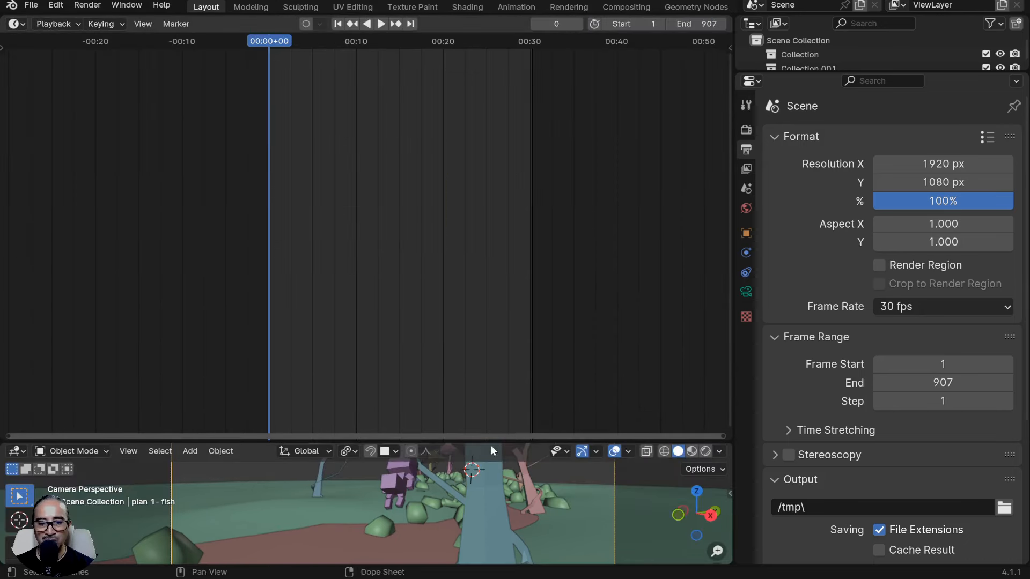
pyautogui.moveTo(522, 440); pyautogui.dragTo(513, 47)
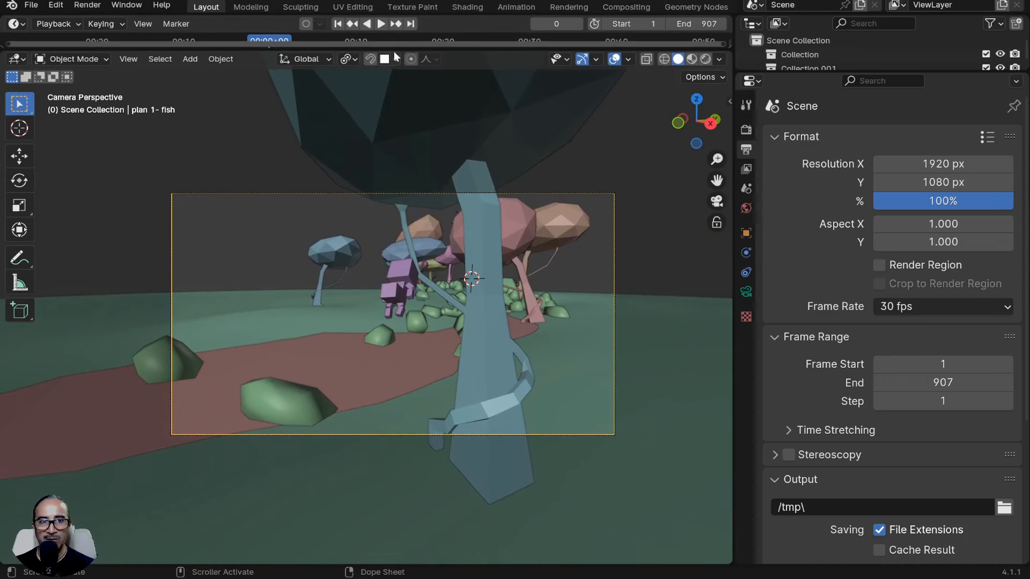
pyautogui.moveTo(395, 51); pyautogui.dragTo(395, 36)
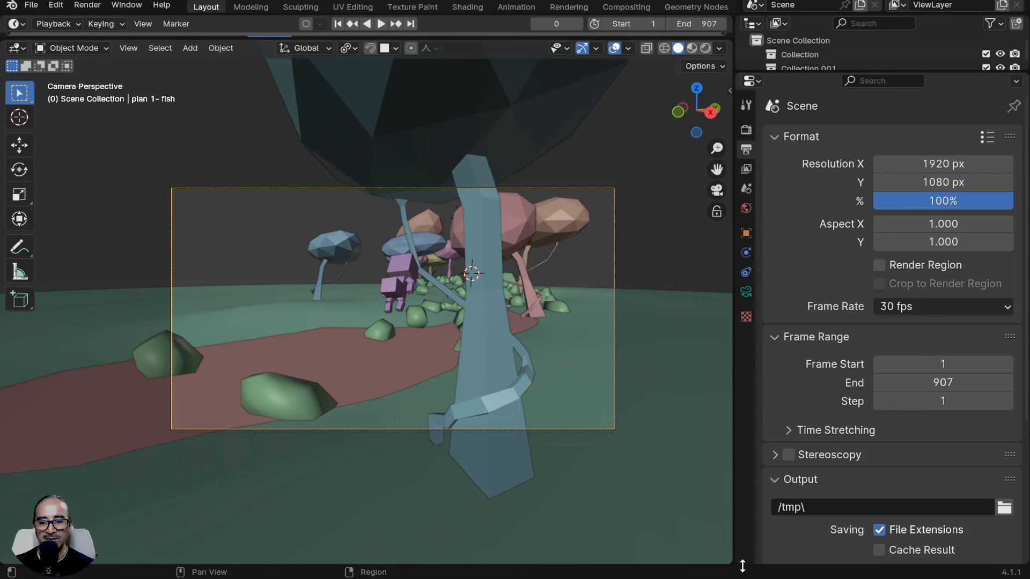
# Split the 3D viewport horizontally and turn the lower area into a Graph Editor collapsed to its header.
pyautogui.rightClick(643, 563)
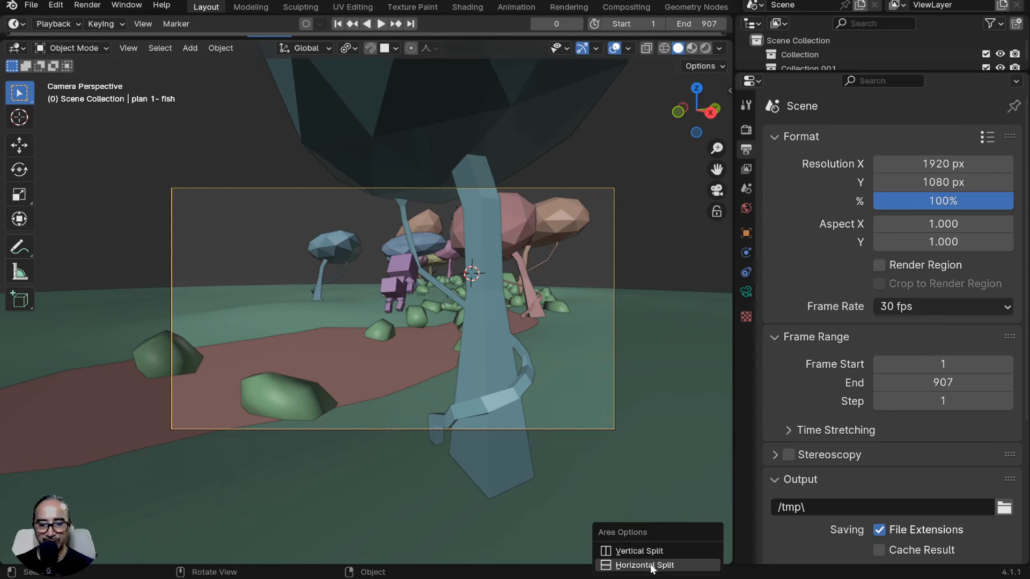
pyautogui.click(643, 564)
pyautogui.click(644, 516)
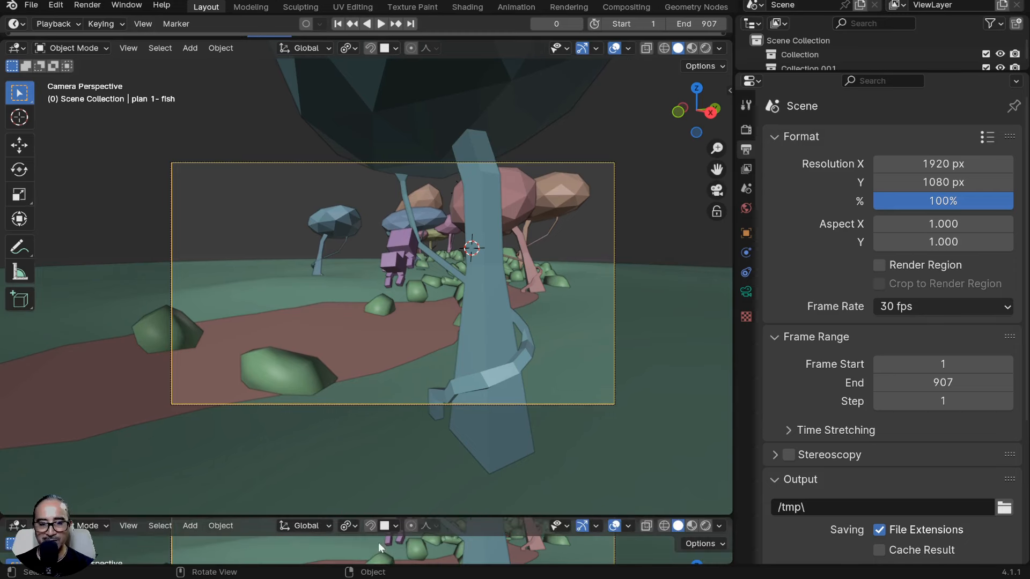
pyautogui.click(18, 524)
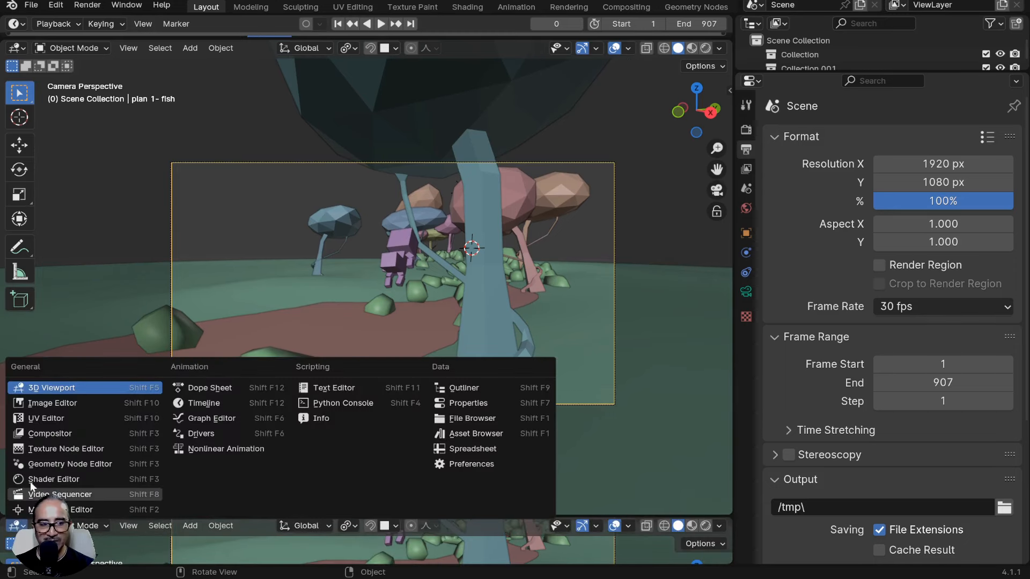
pyautogui.click(187, 419)
pyautogui.moveTo(299, 516); pyautogui.dragTo(312, 547)
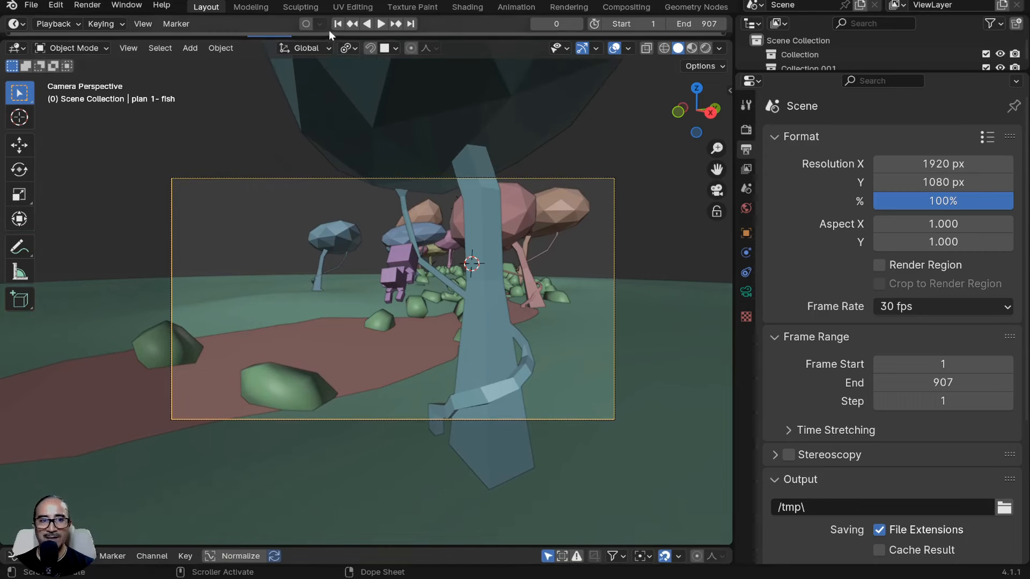
# Adjust the timeline strip's height so its time ruler shows, and enlarge the camera frame in the viewport.
pyautogui.moveTo(329, 32); pyautogui.dragTo(314, 64)
pyautogui.scroll(3, 383, 387)
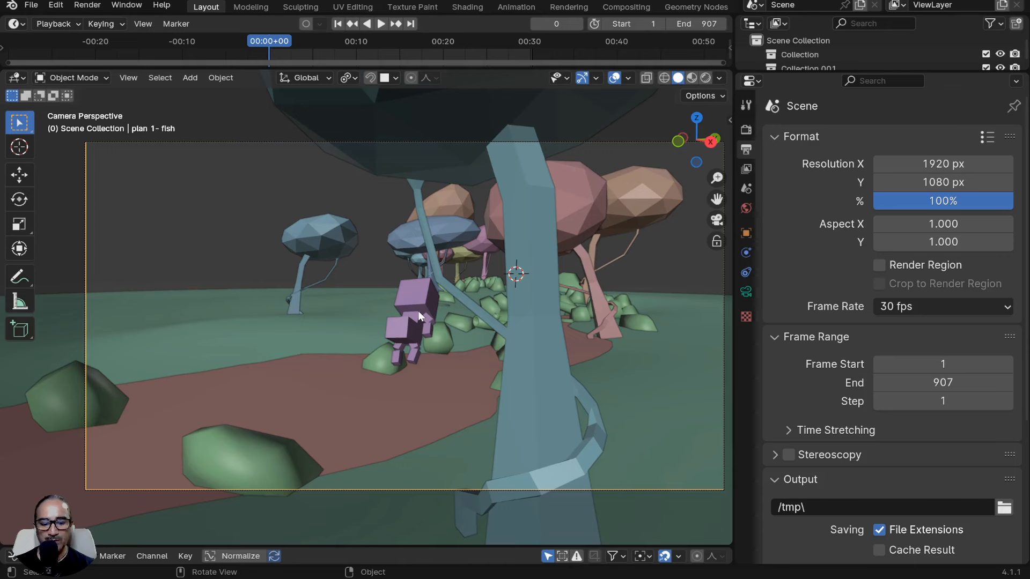
pyautogui.press('Down')
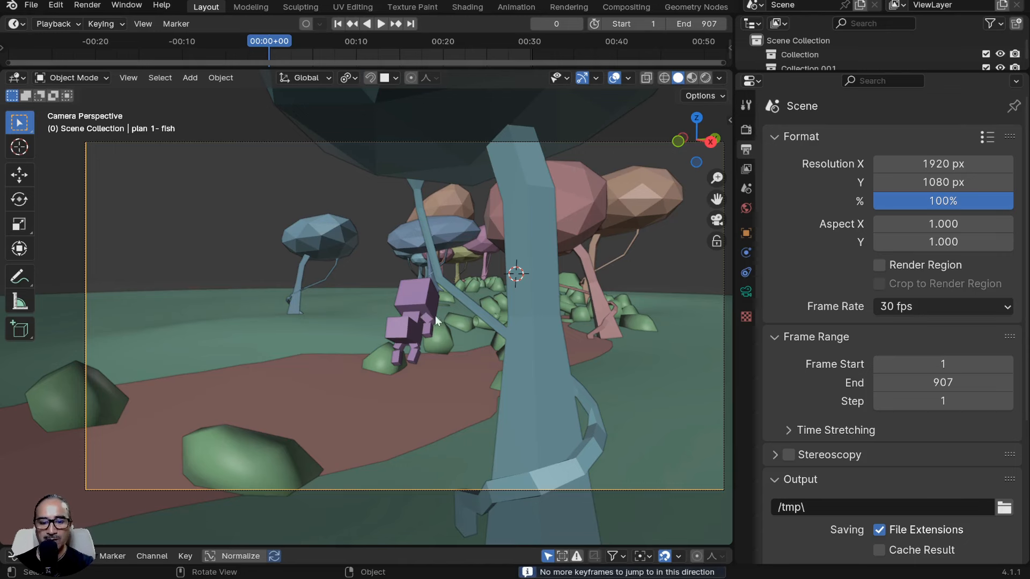
pyautogui.moveTo(130, 73); pyautogui.dragTo(130, 64)
# Use Walk Navigation to turn the camera slightly and confirm the new framing.
pyautogui.click(130, 64)
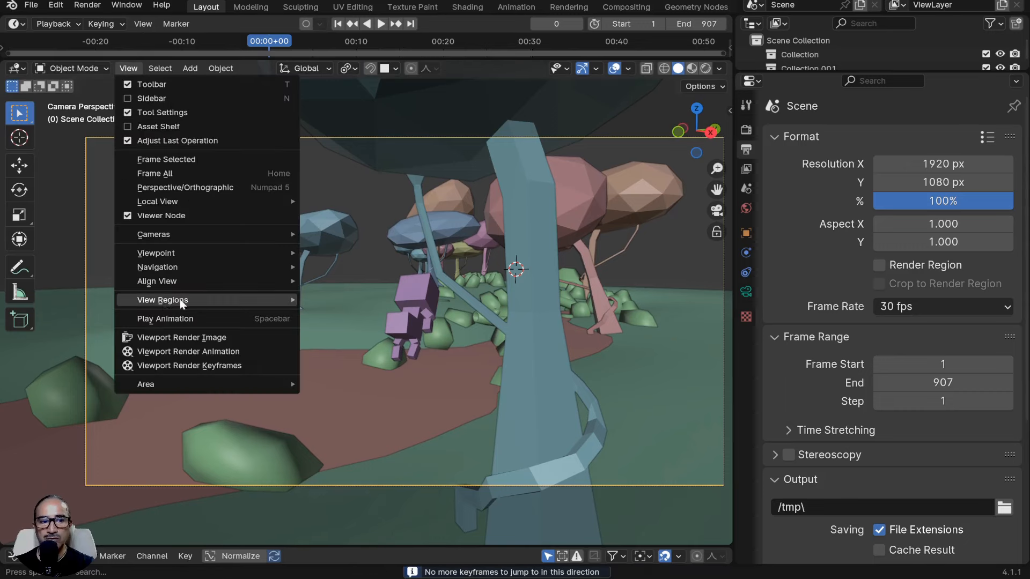
pyautogui.moveTo(172, 268)
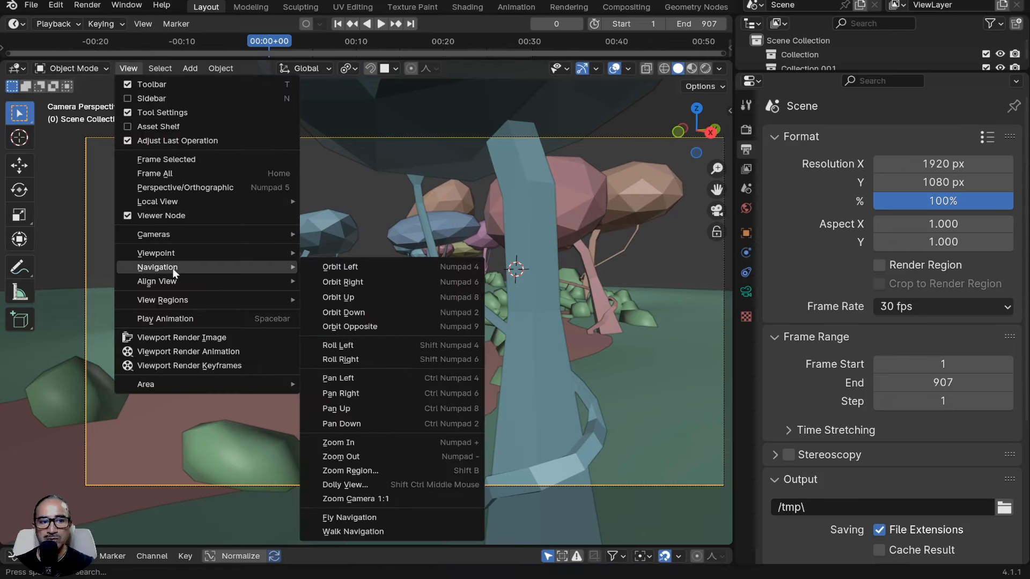
pyautogui.click(353, 531)
pyautogui.click(370, 521)
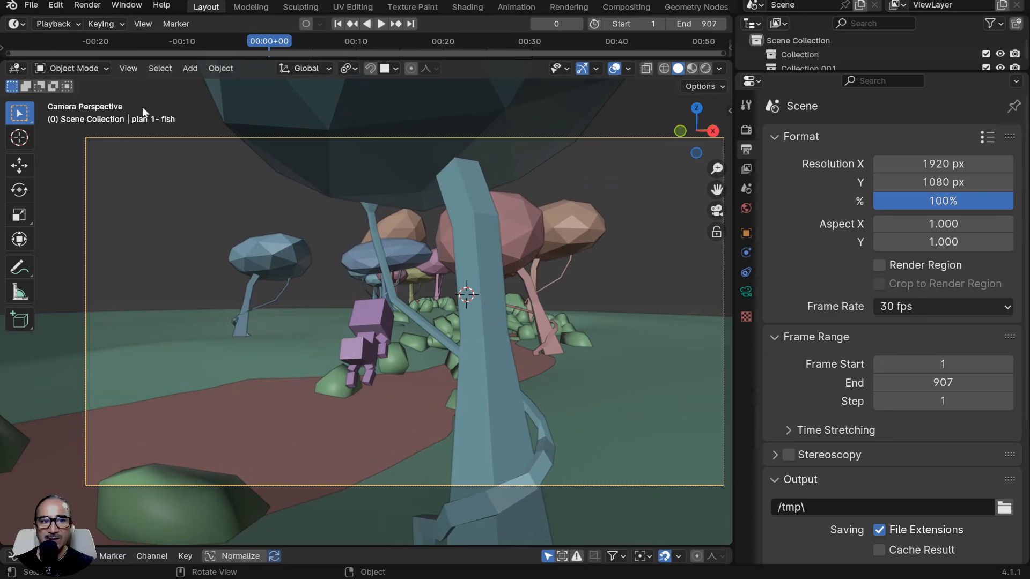
# Use Walk Navigation to move the camera past the foreground blue tree and along the brown path to the green rocks.
pyautogui.click(126, 67)
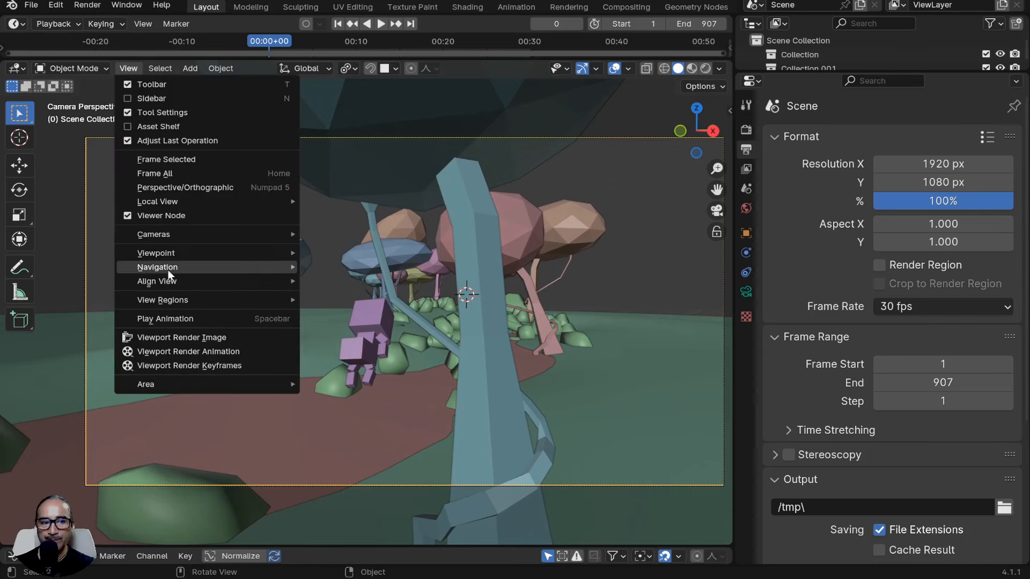
pyautogui.moveTo(173, 269)
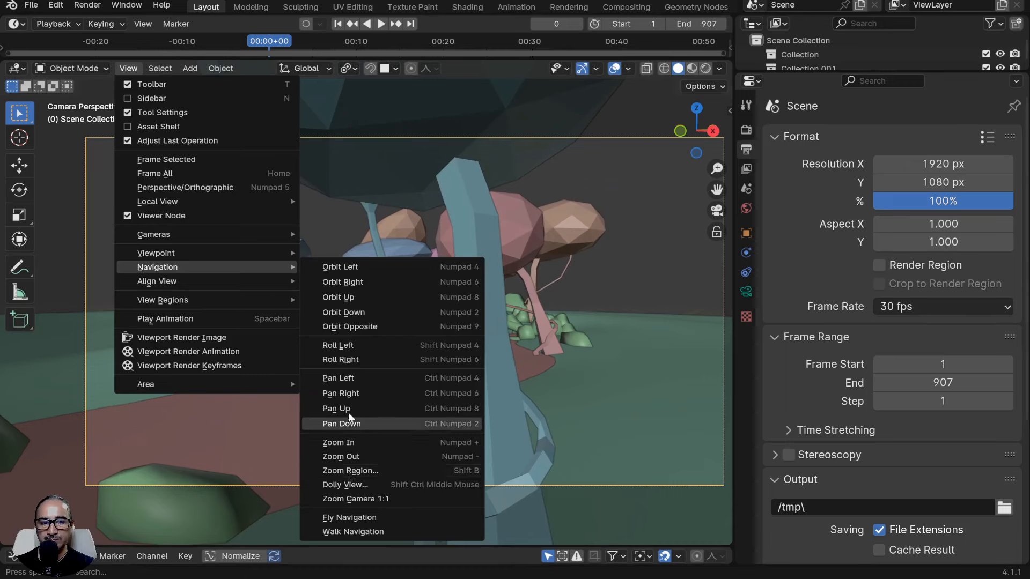
pyautogui.click(351, 530)
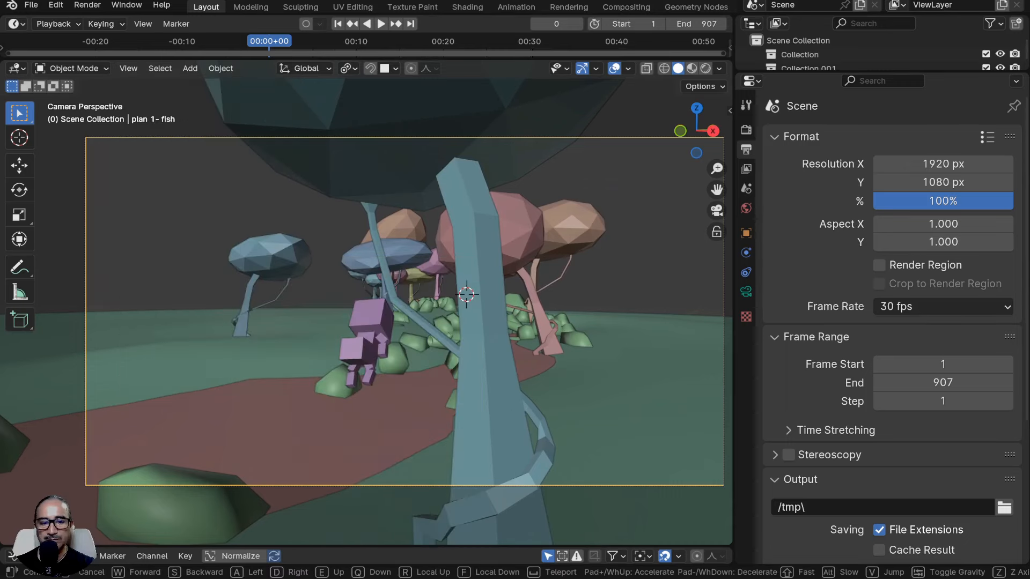
pyautogui.press('w')
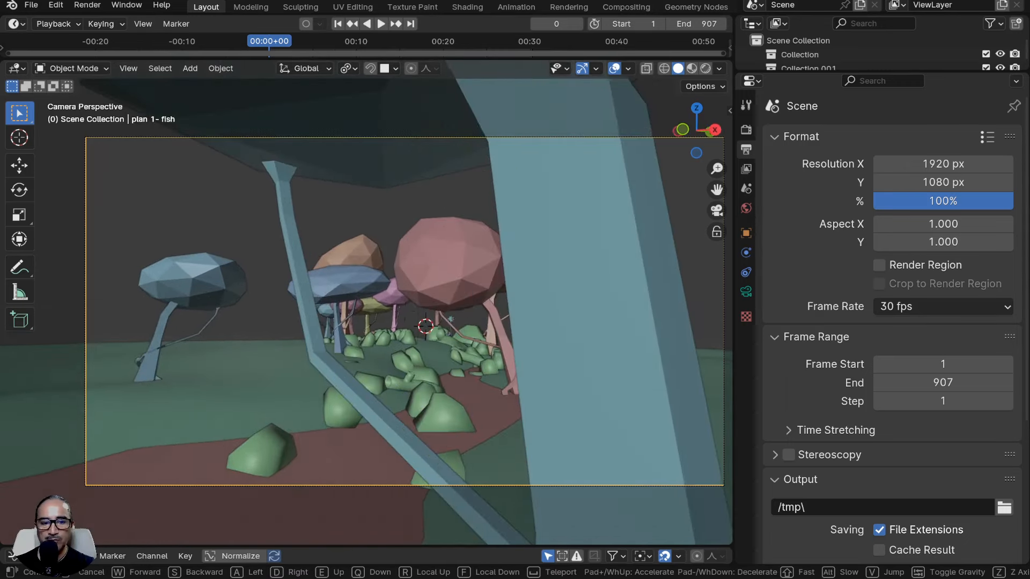
pyautogui.press('d')
pyautogui.press('a')
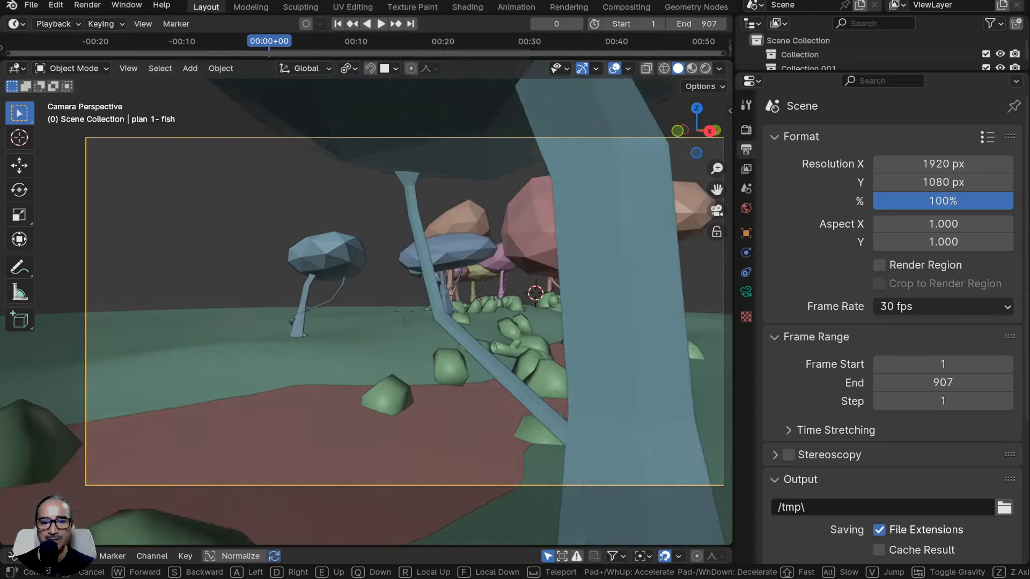
pyautogui.press('w')
pyautogui.press('s')
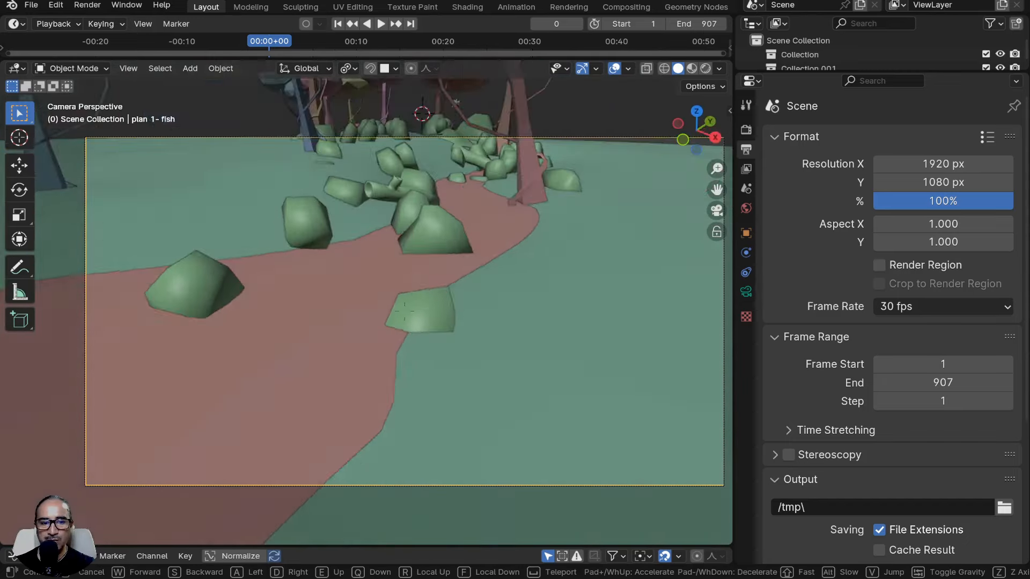
pyautogui.press('w')
pyautogui.press('w')
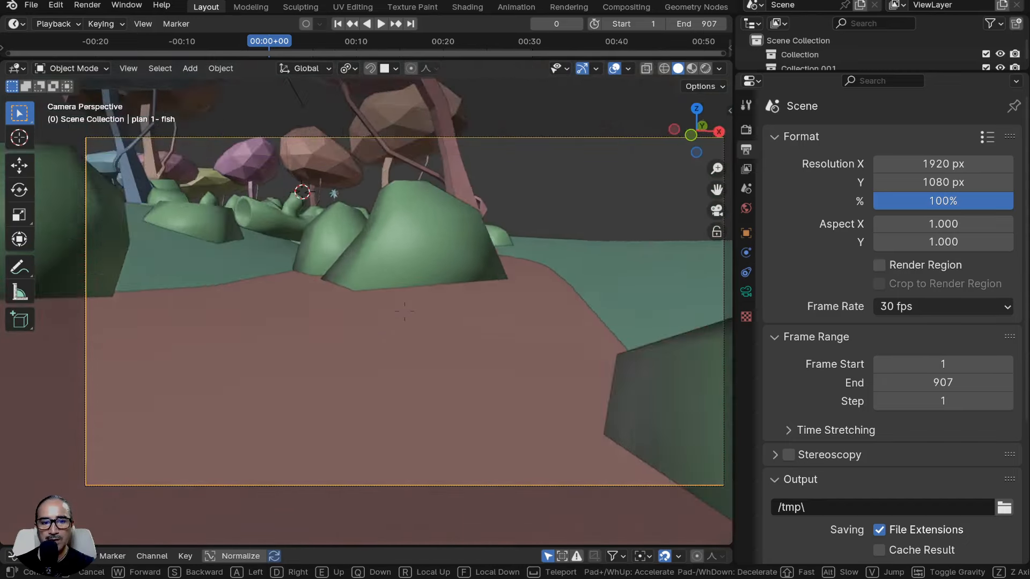
pyautogui.press('w')
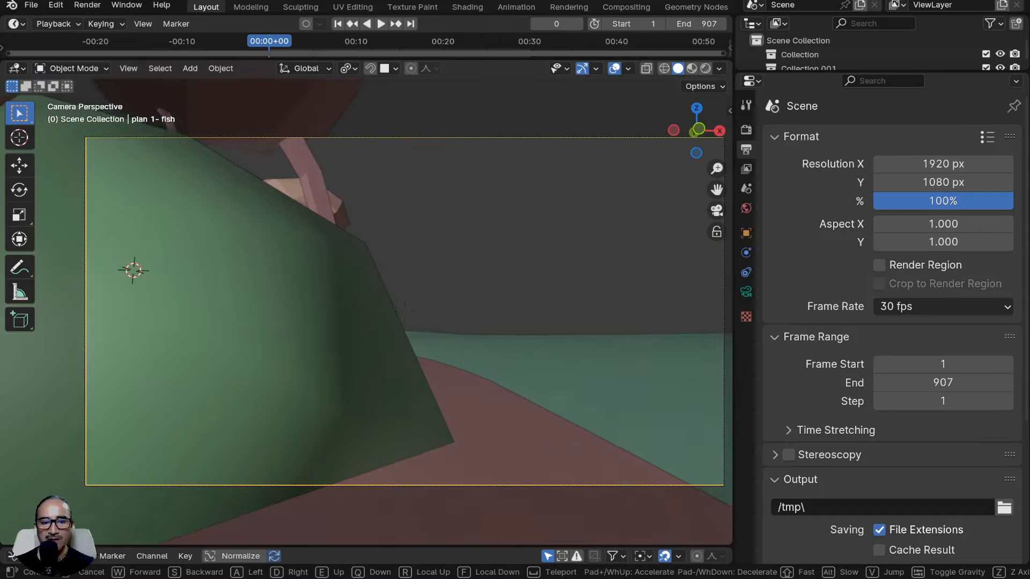
# Continue walking the camera through the forest to the blue flower, frame it with the flying pink character and confirm the position.
pyautogui.press('s')
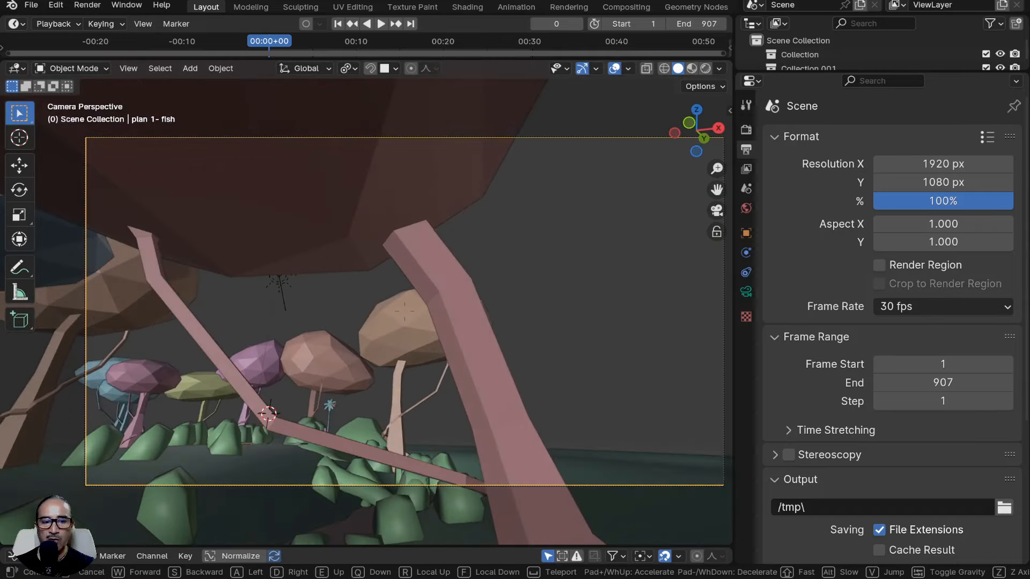
pyautogui.press('w')
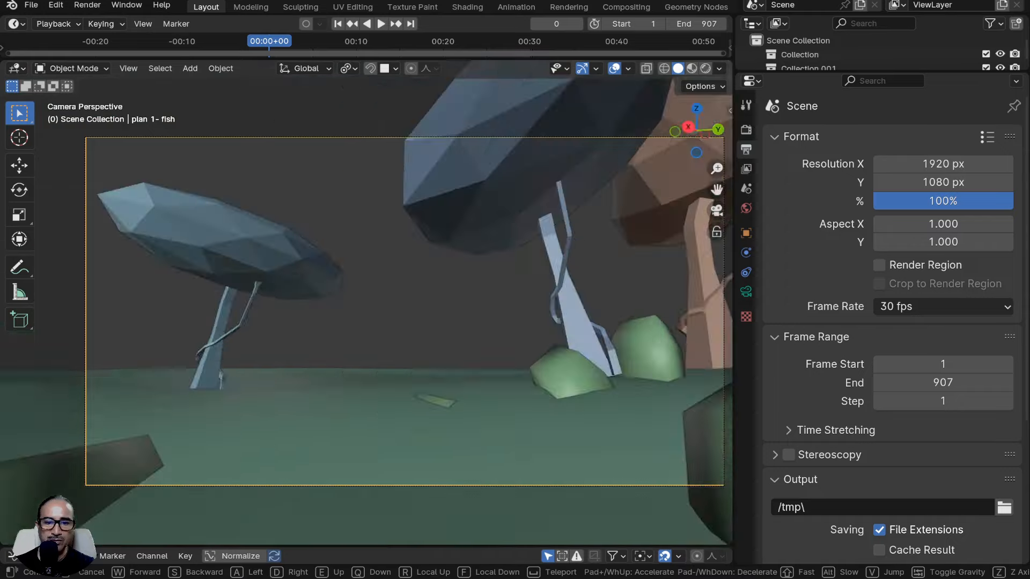
pyautogui.press('w')
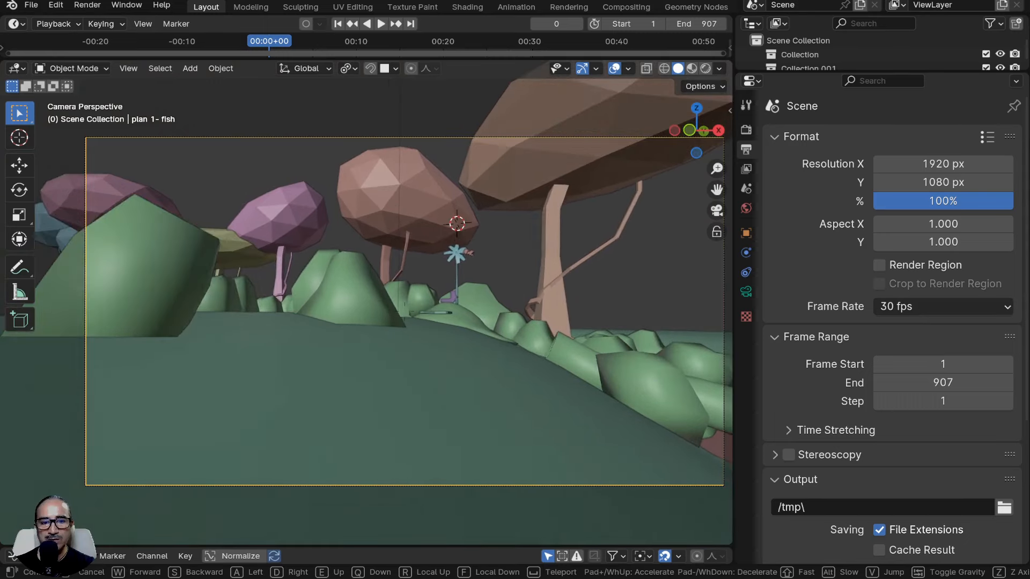
pyautogui.press('w')
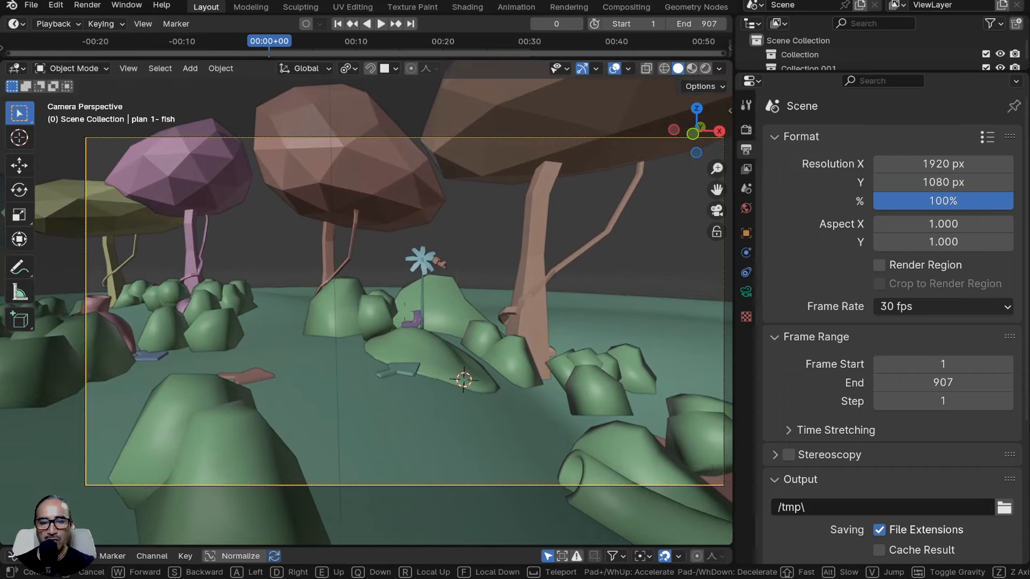
pyautogui.press('w')
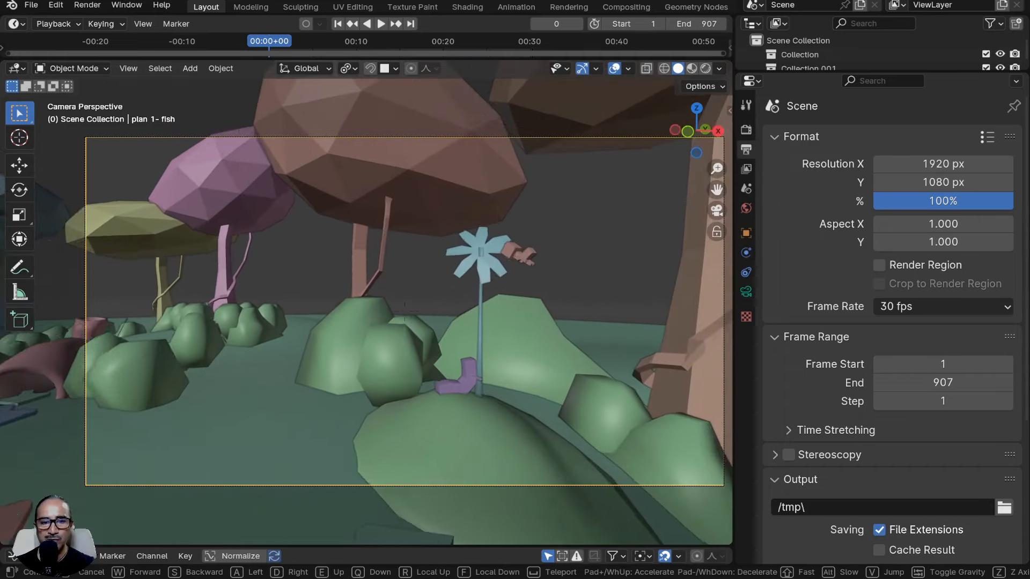
pyautogui.press('w')
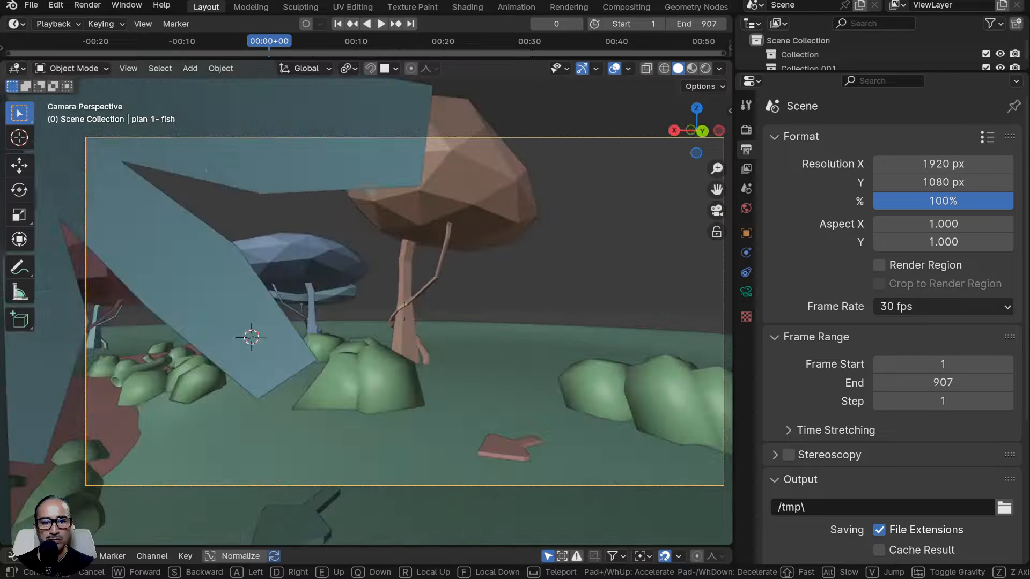
pyautogui.press('w')
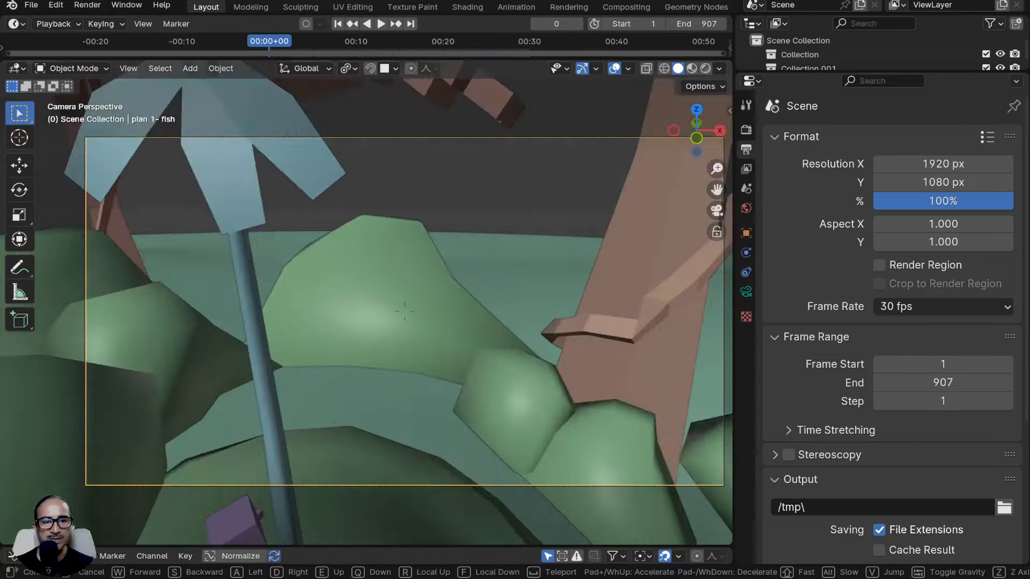
pyautogui.press('s')
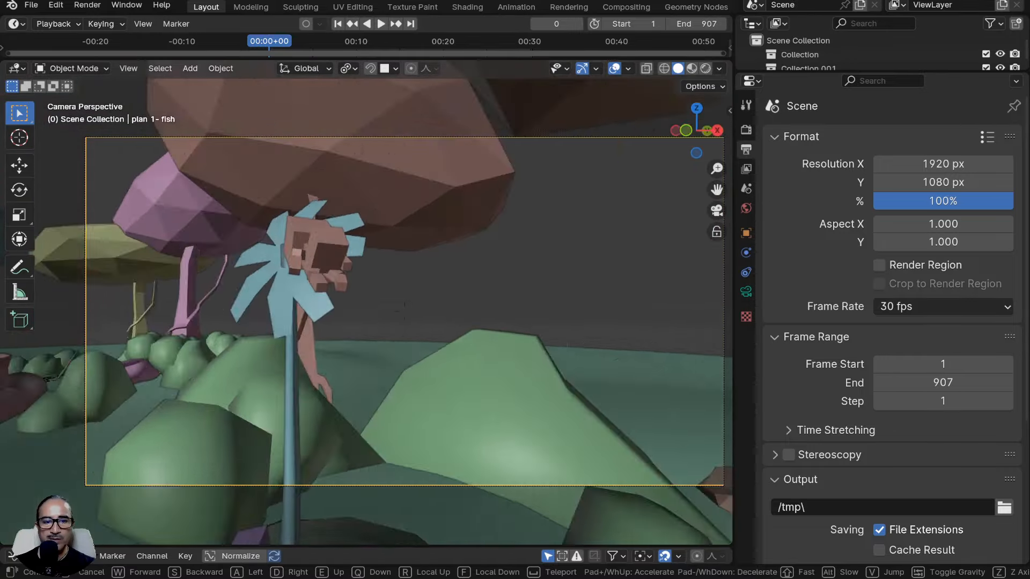
pyautogui.press('w')
pyautogui.press('s')
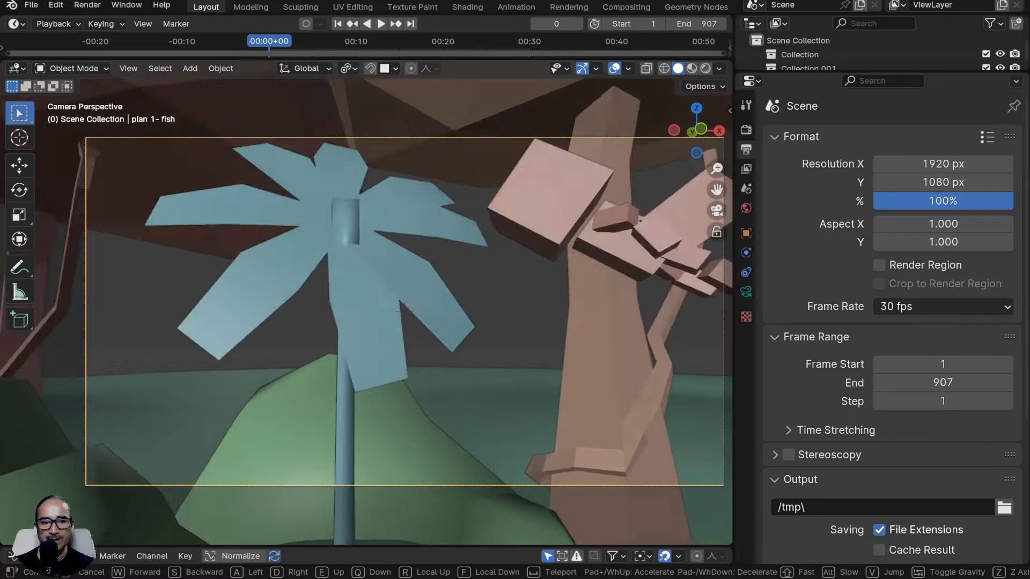
pyautogui.press('s')
pyautogui.press('w')
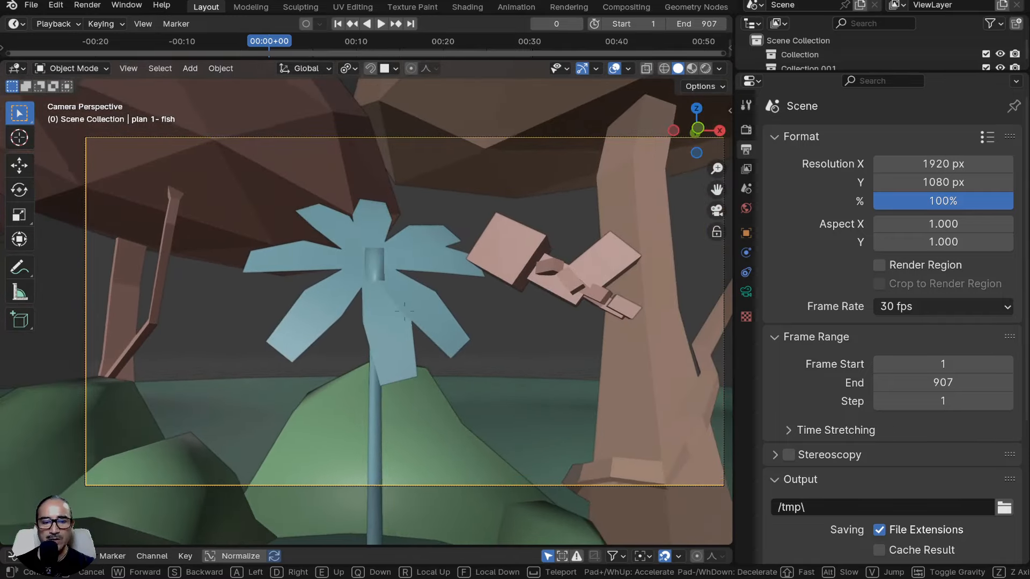
pyautogui.press('d')
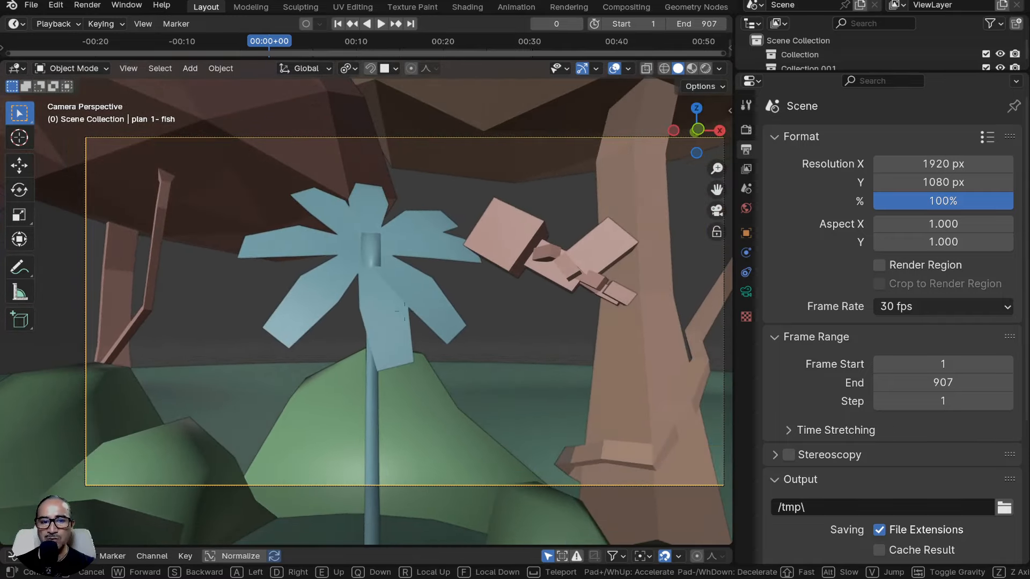
pyautogui.click(369, 530)
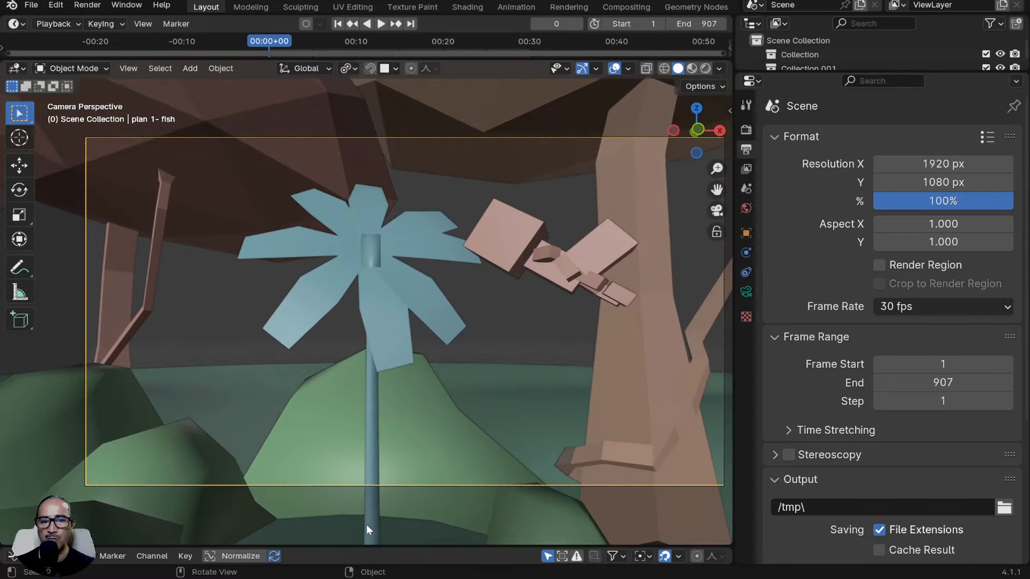
# Undo the camera walk to return to the framing by the blue tree, with the camera frame smaller in the viewport.
pyautogui.scroll(-4, 536, 375)
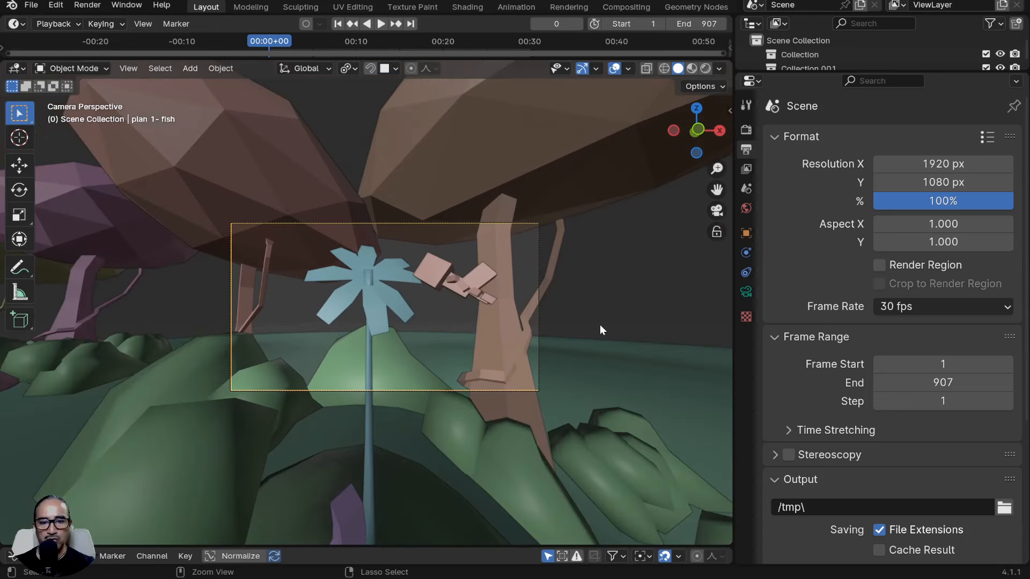
pyautogui.hotkey('ctrl', 'z')
pyautogui.hotkey('ctrl', 'z')
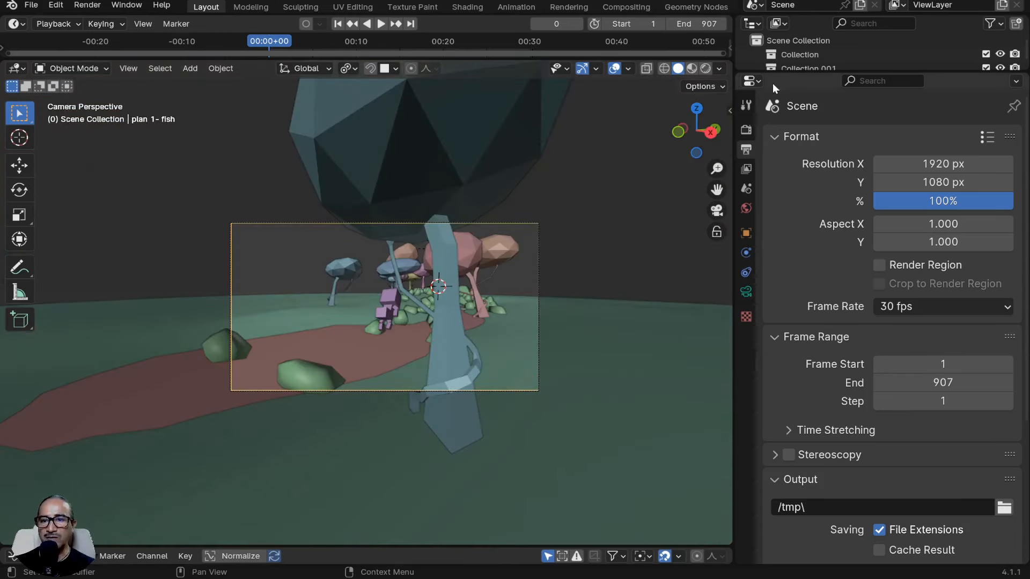
# Enlarge the Outliner so its object list shows down to the plan 1- fish camera, leaving the camera's name as is.
pyautogui.moveTo(772, 74); pyautogui.dragTo(780, 242)
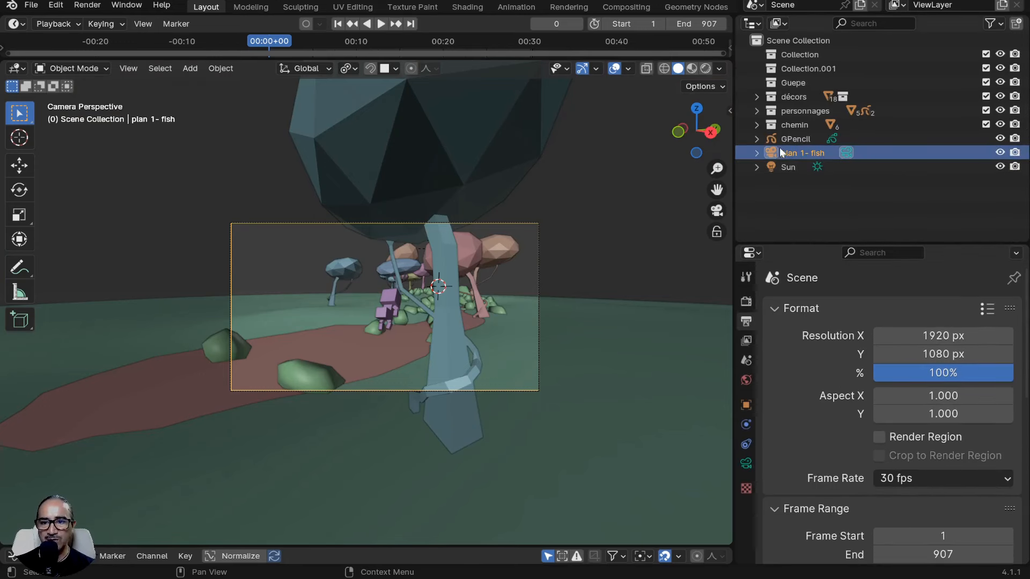
pyautogui.doubleClick(816, 155)
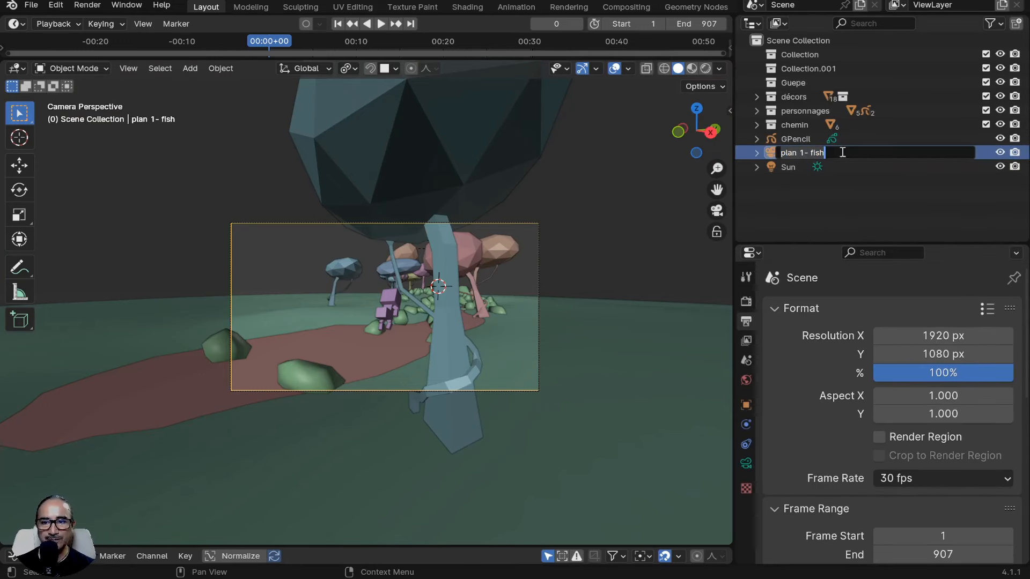
pyautogui.click(839, 155)
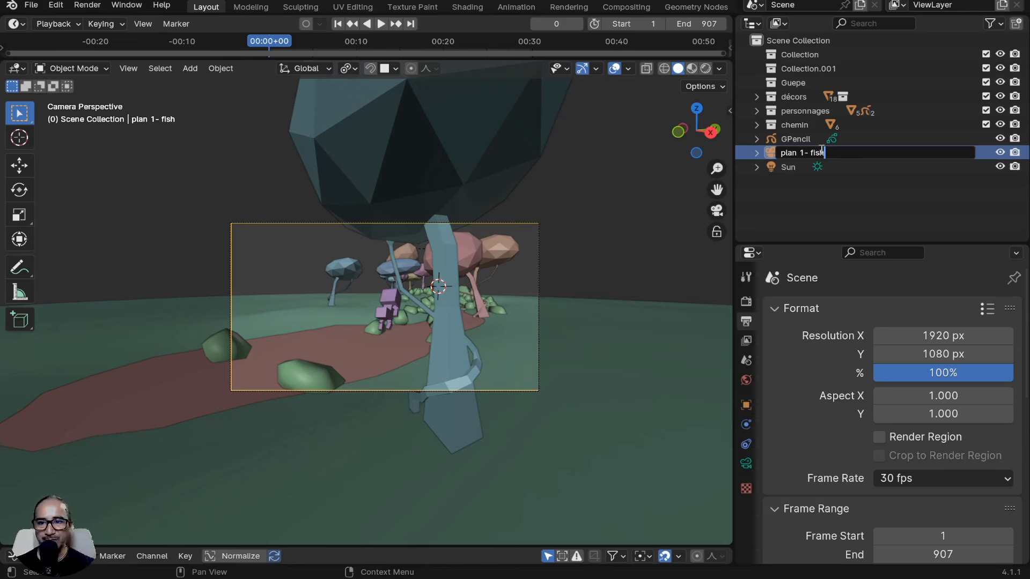
pyautogui.click(829, 244)
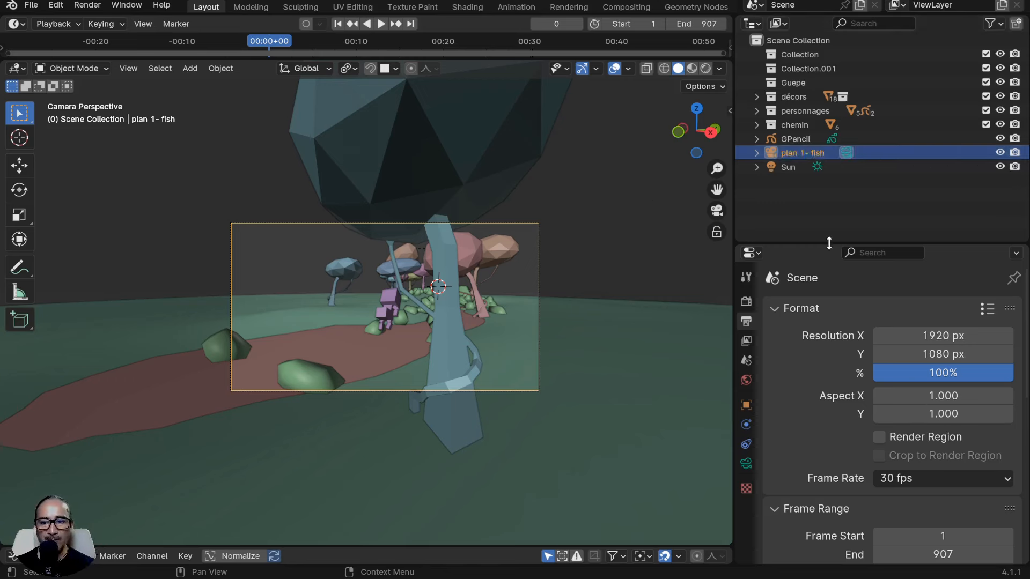
pyautogui.moveTo(829, 243); pyautogui.dragTo(829, 160)
# Set the focal length of the plan 1- fish camera to 16 mm.
pyautogui.click(745, 379)
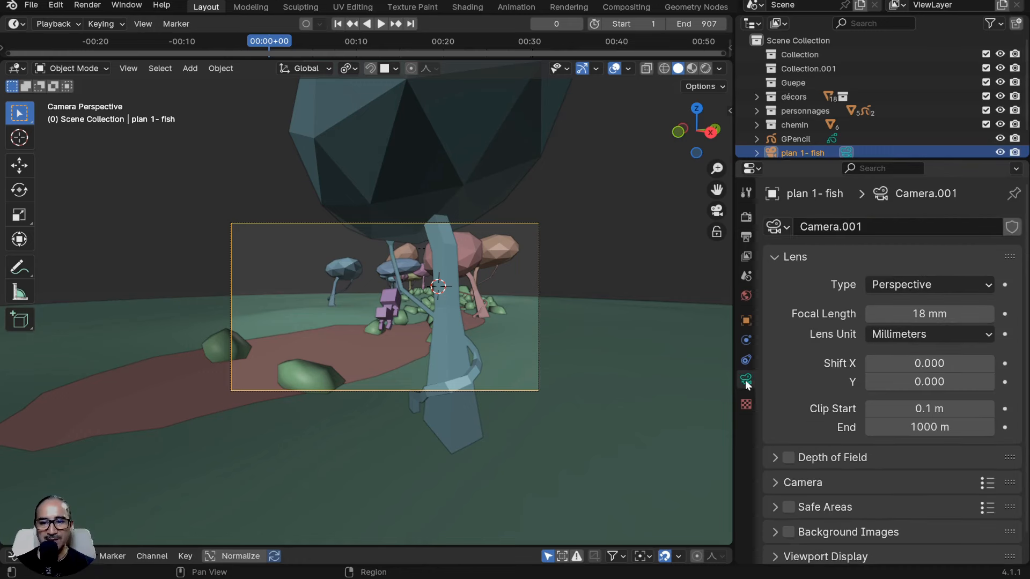
pyautogui.click(923, 314)
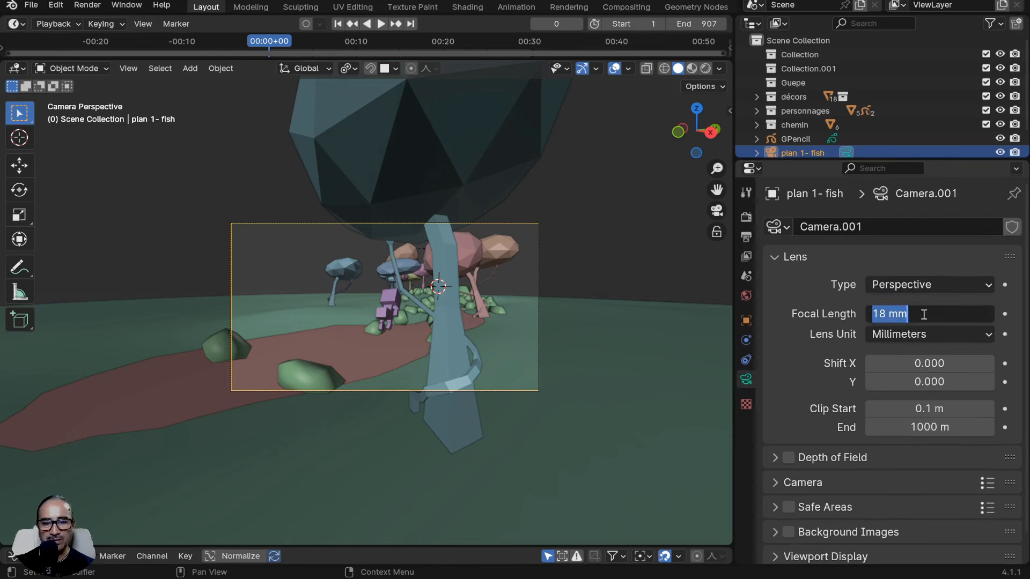
pyautogui.write('16')
pyautogui.press('Return')
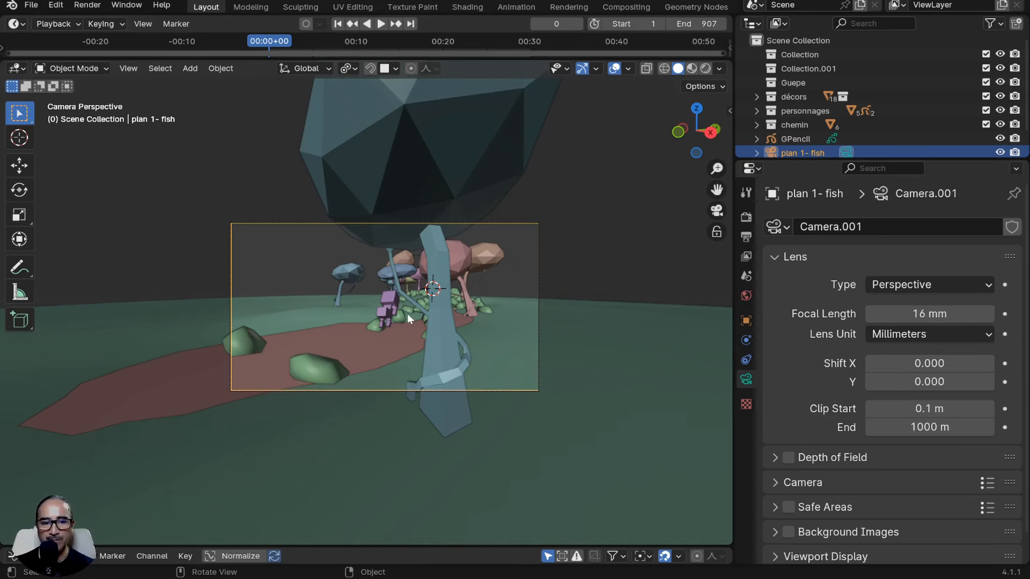
# Shift the camera slightly, move it forward along its local Z axis towards the blue tree, and adjust its rotation.
pyautogui.scroll(2, 407, 313)
pyautogui.press('g')
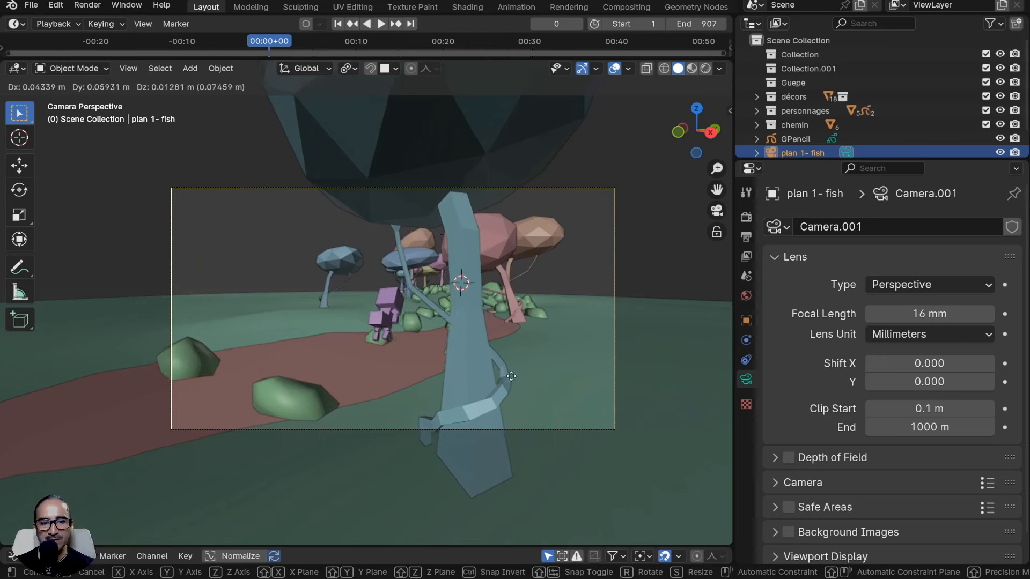
pyautogui.click(514, 385)
pyautogui.press('g')
pyautogui.press('z')
pyautogui.press('z')
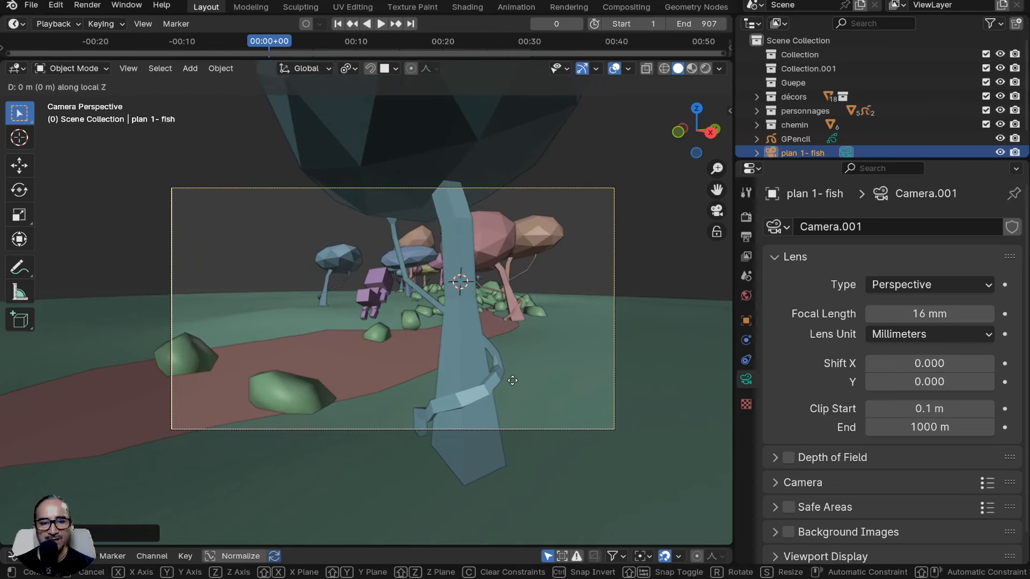
pyautogui.click(512, 369)
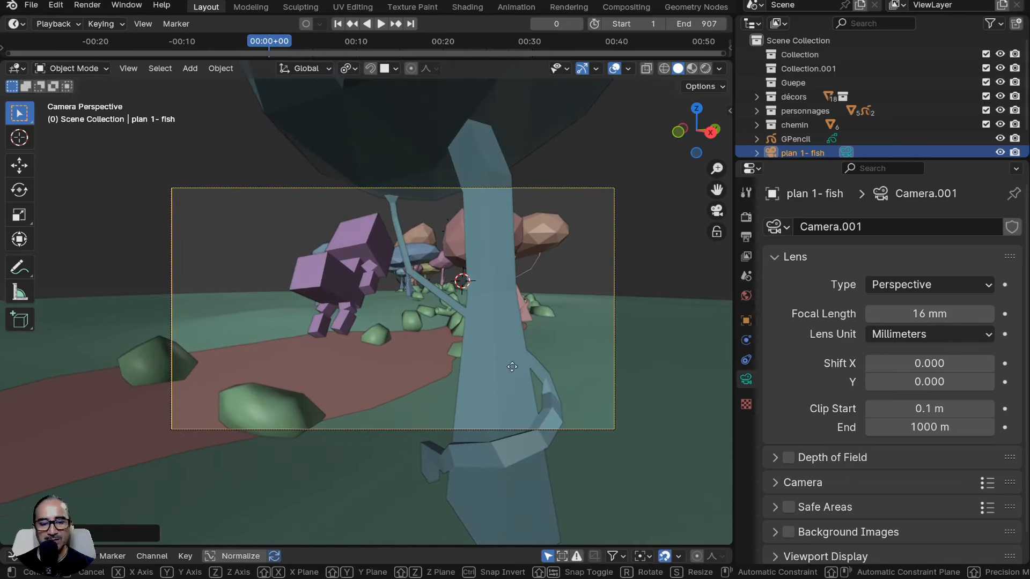
pyautogui.press('r')
pyautogui.press('r')
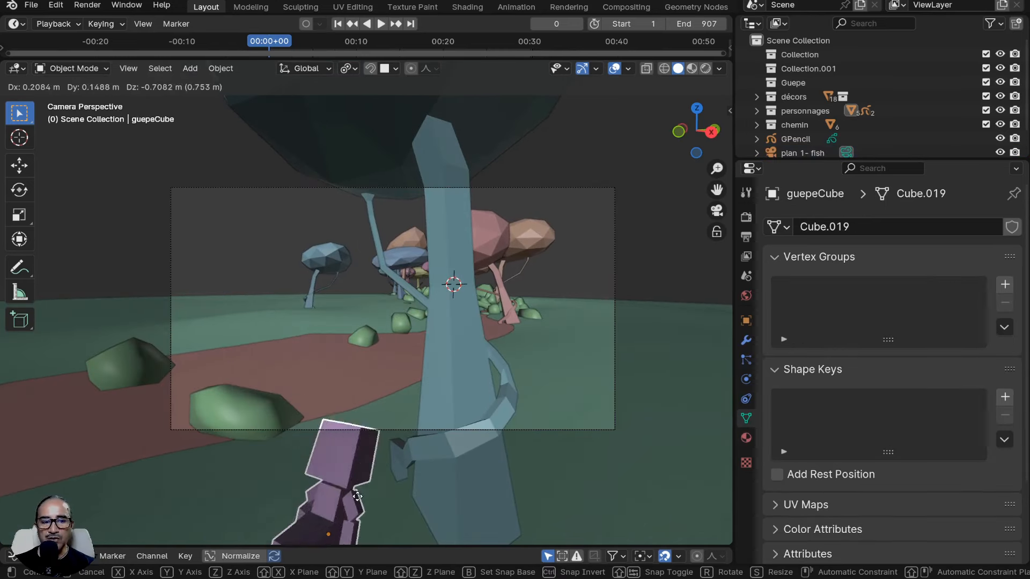
# Move the purple guepeCube character below the camera frame and reselect the plan 1- fish camera.
pyautogui.click(290, 511)
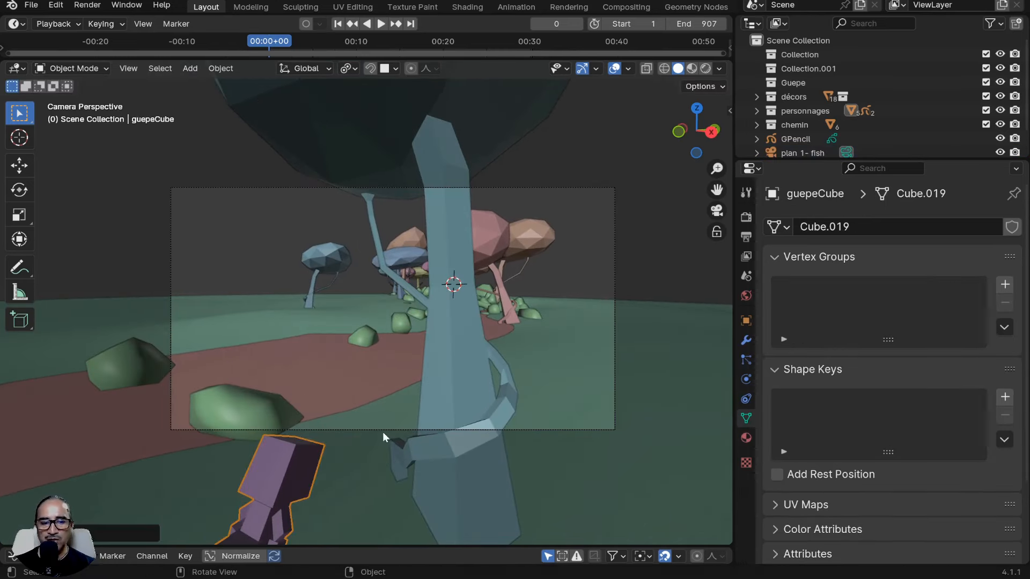
pyautogui.click(382, 431)
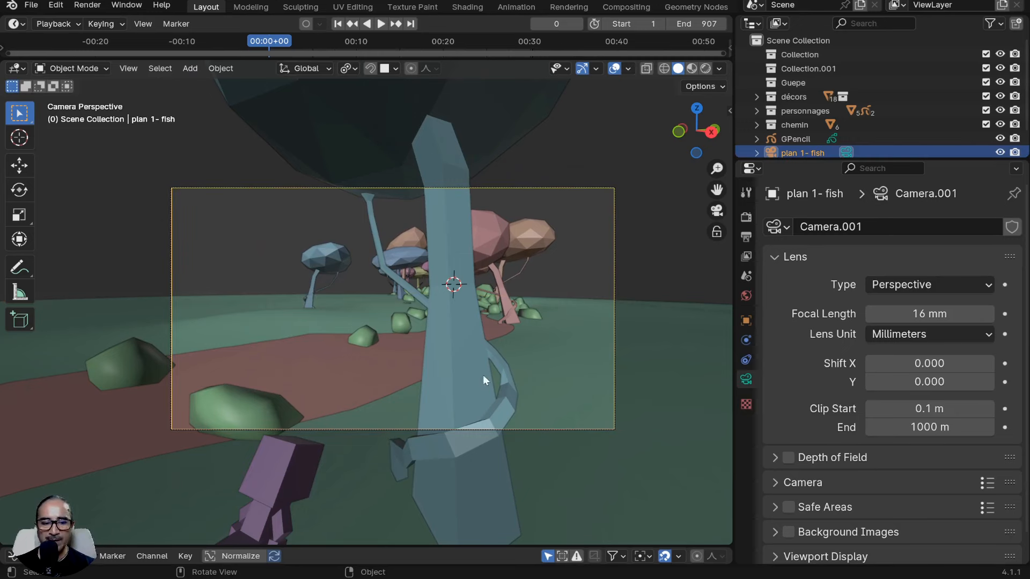
# Turn on automatic keyframing and record the plan 1- fish camera's start pose at frame 0 with a slight move and roll.
pyautogui.click(306, 23)
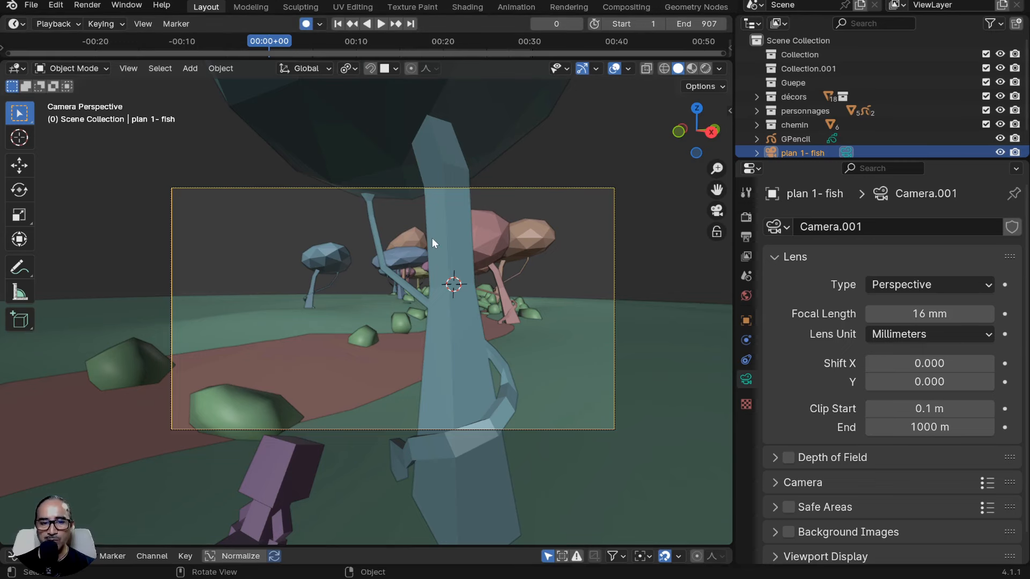
pyautogui.press('g')
pyautogui.press('r')
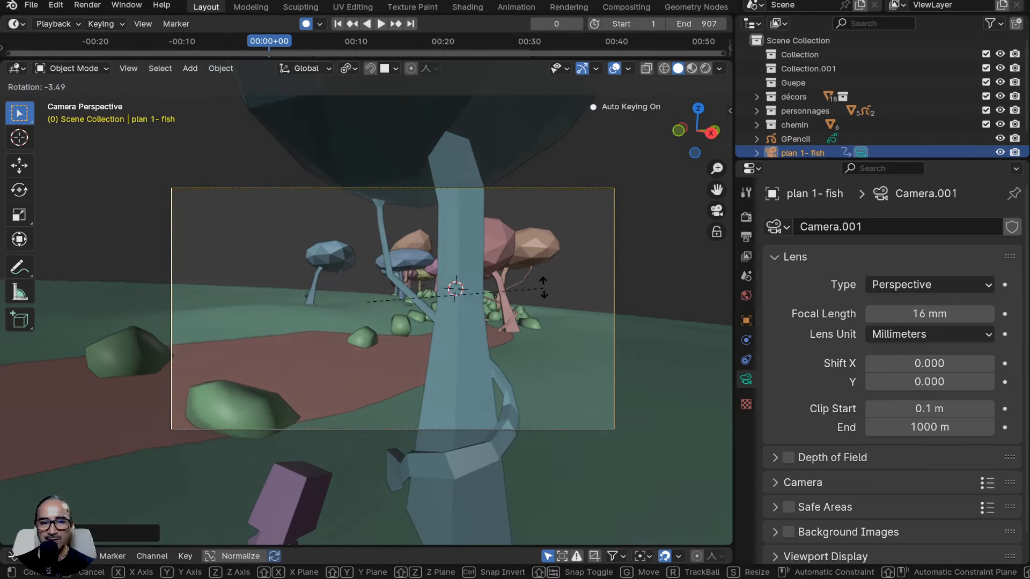
pyautogui.click(531, 281)
# Enlarge the timeline area to show more keyframe rows and set the current frame to 750.
pyautogui.moveTo(334, 59); pyautogui.dragTo(336, 101)
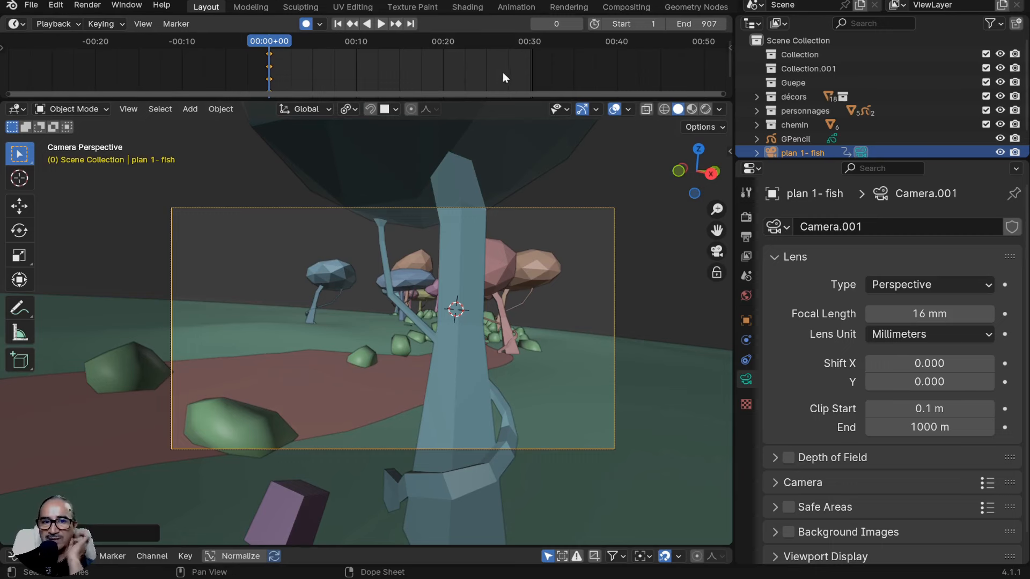
pyautogui.moveTo(482, 43)
pyautogui.mouseDown()
pyautogui.moveTo(496, 41)
pyautogui.moveTo(478, 46)
pyautogui.moveTo(486, 44)
pyautogui.mouseUp()
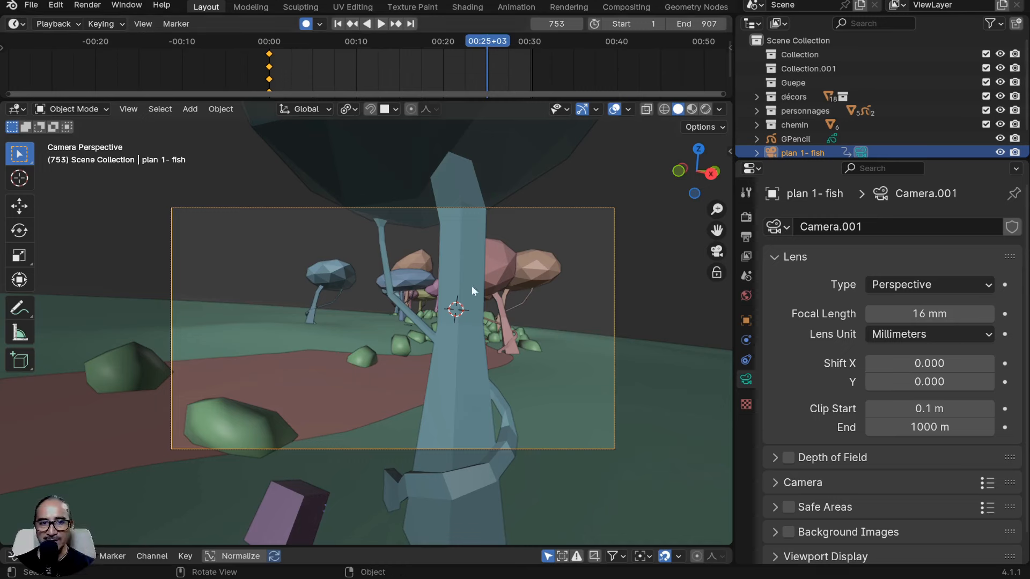
pyautogui.click(485, 41)
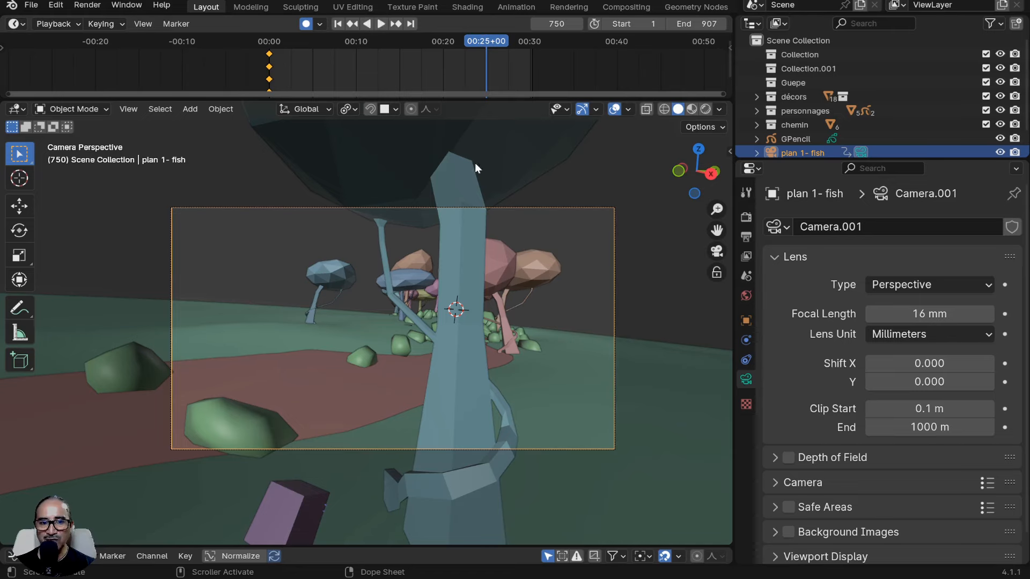
# Show the forest from the top orthographic view and select the plan 1- fish camera beside the small blue tree.
pyautogui.moveTo(474, 162); pyautogui.dragTo(455, 292, button='middle')
pyautogui.scroll(-2, 464, 304)
pyautogui.scroll(-2, 456, 292)
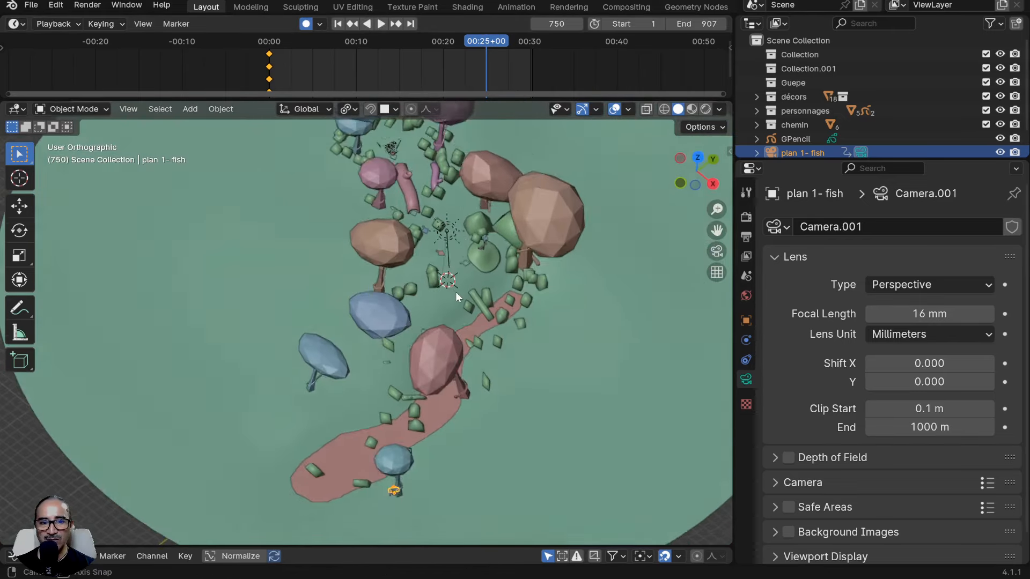
pyautogui.scroll(6, 454, 287)
pyautogui.scroll(-3, 572, 191)
pyautogui.keyDown('shift'); pyautogui.moveTo(567, 205); pyautogui.dragTo(510, 233, button='middle'); pyautogui.keyUp('shift')
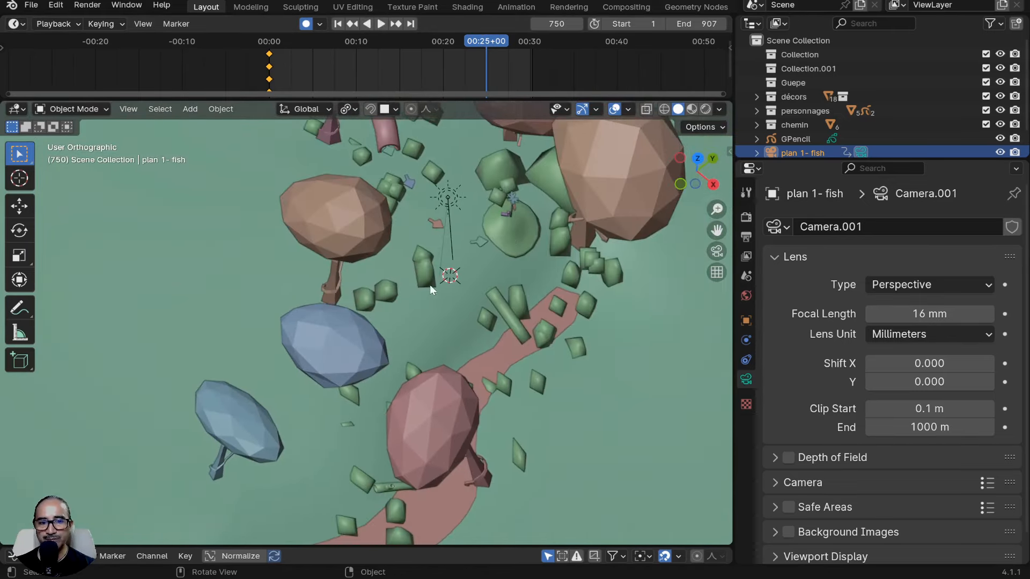
pyautogui.click(430, 283)
pyautogui.moveTo(429, 283); pyautogui.dragTo(492, 260, button='middle')
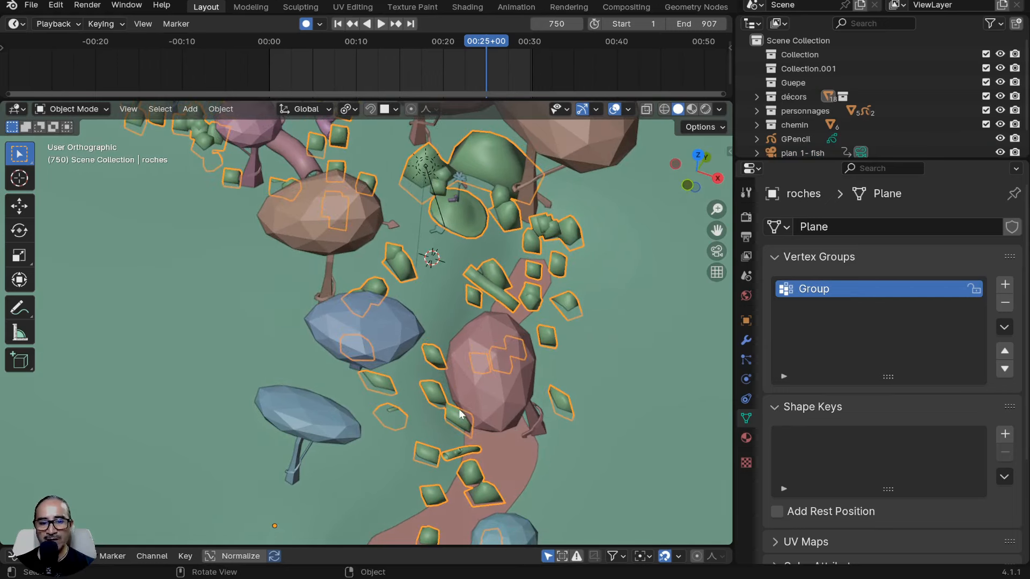
pyautogui.scroll(-3, 455, 429)
pyautogui.press('KP_7')
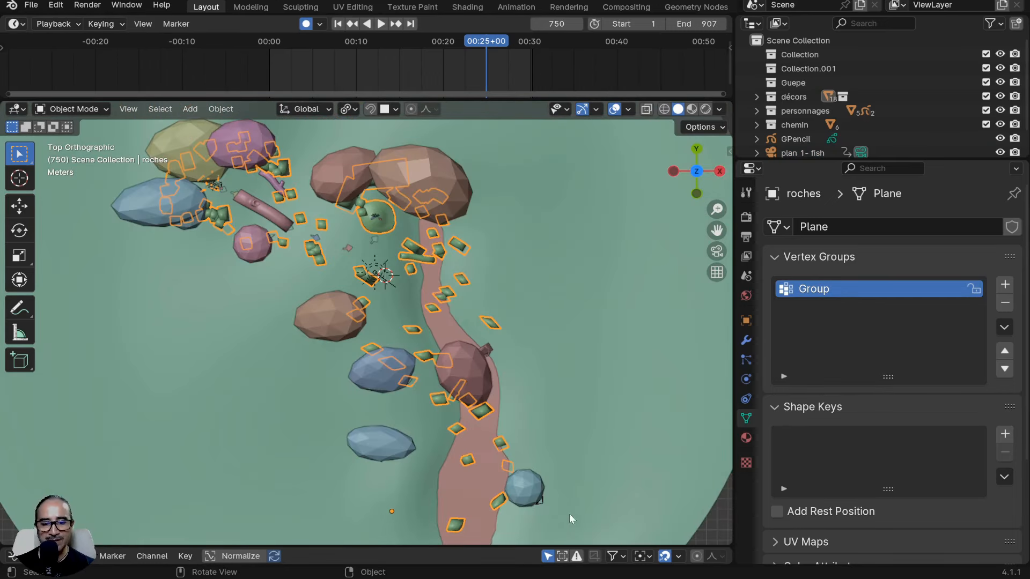
pyautogui.click(545, 504)
pyautogui.click(545, 503)
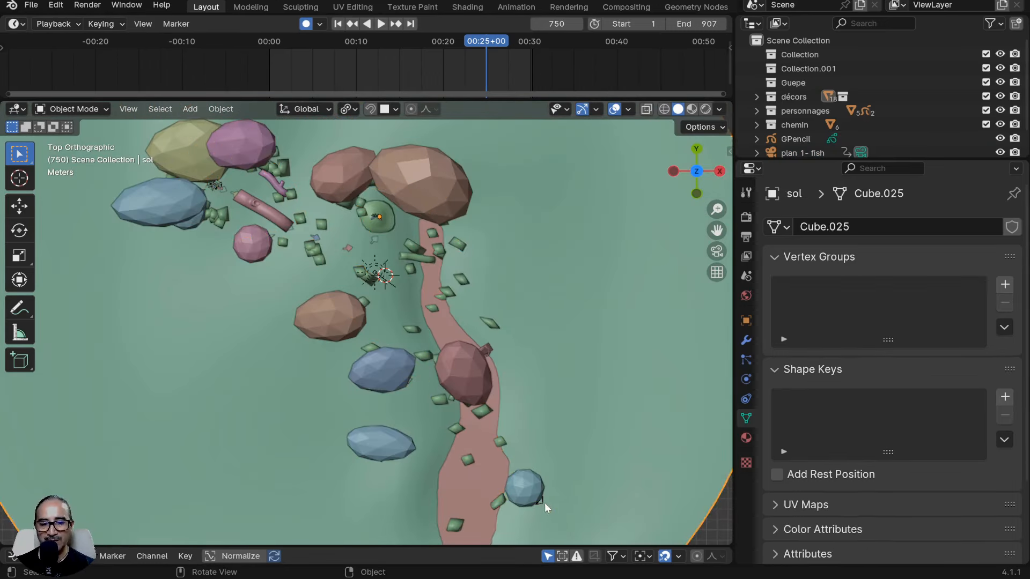
pyautogui.click(547, 503)
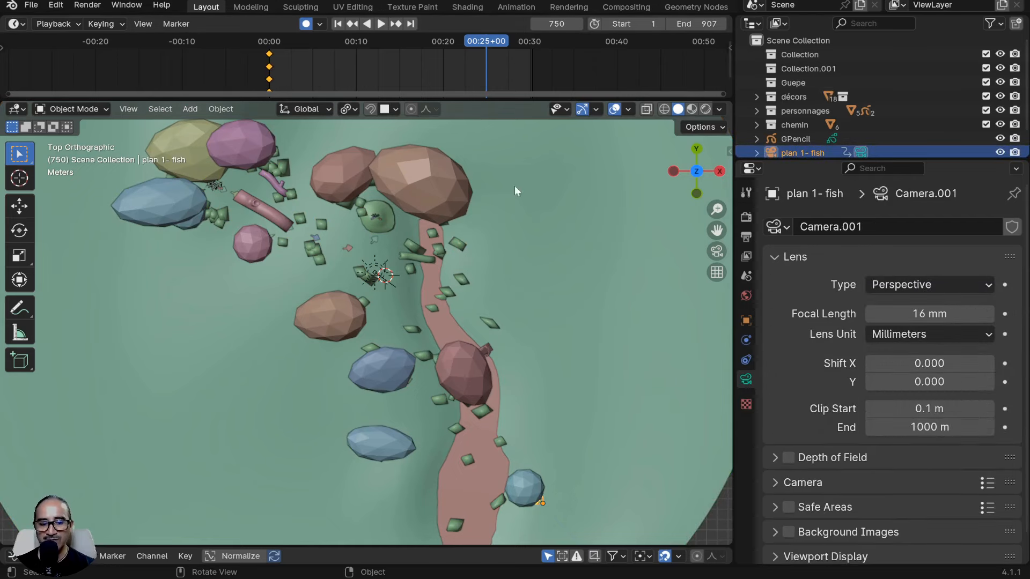
# At frame 750, move the camera to the clearing near the 3D cursor, rotate it, and look through it.
pyautogui.press('g')
pyautogui.click(392, 219)
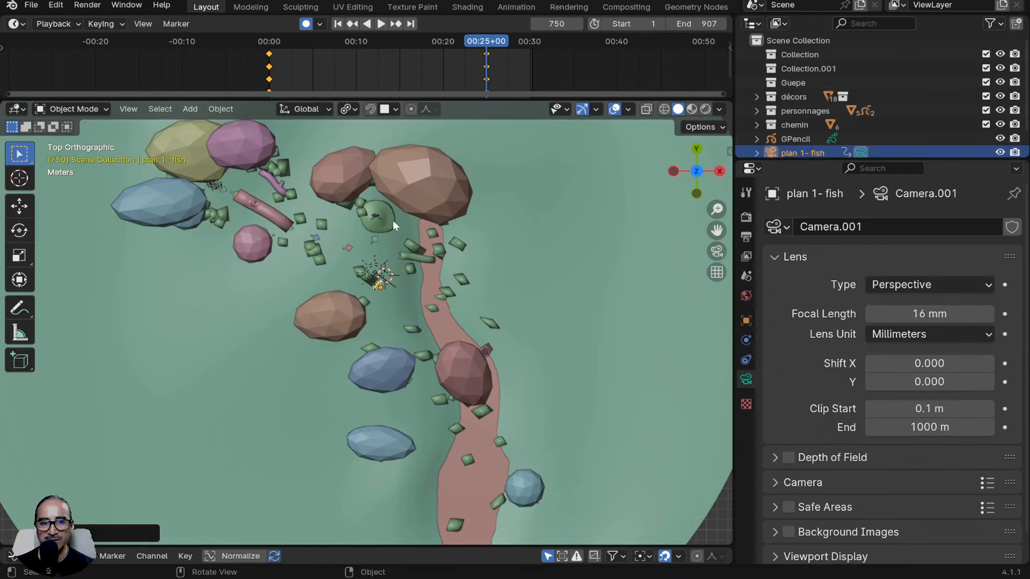
pyautogui.press('r')
pyautogui.click(440, 250)
pyautogui.press('KP_0')
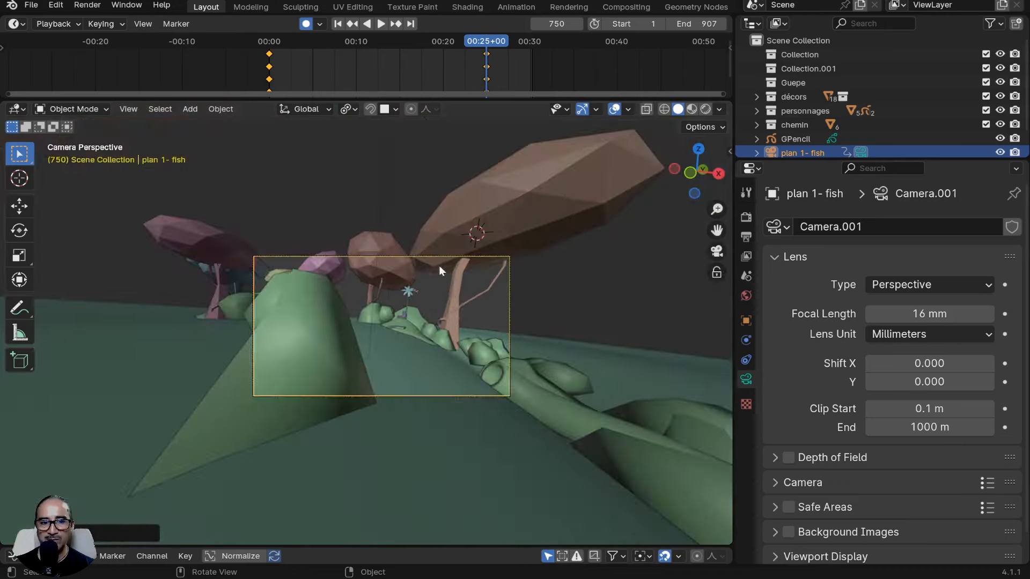
# Refine the camera's position and rotation at frame 750 so the purple character and blue flower sit near the frame's centre.
pyautogui.press('g')
pyautogui.press('r')
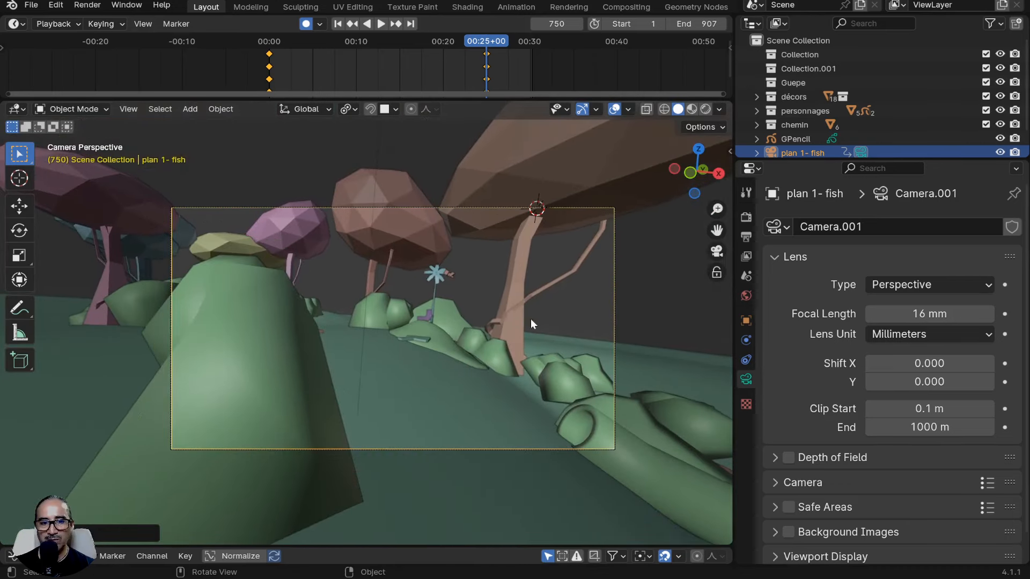
pyautogui.press('r')
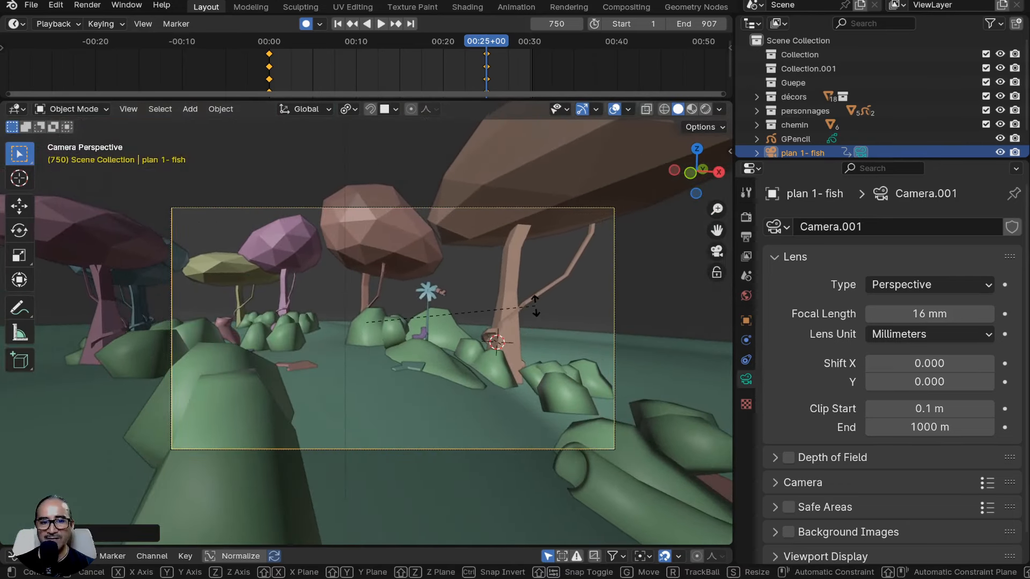
pyautogui.press('g')
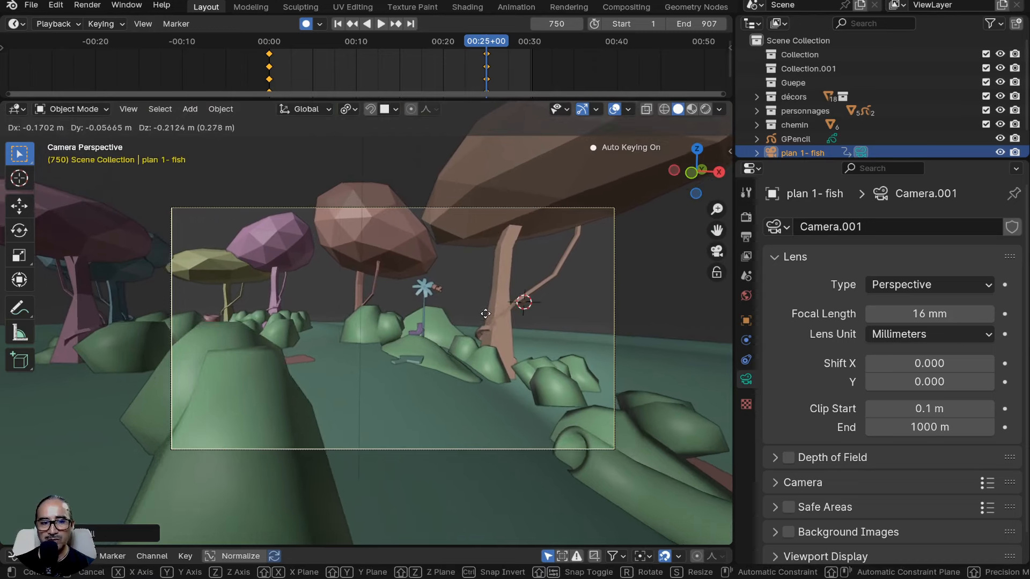
pyautogui.click(382, 211)
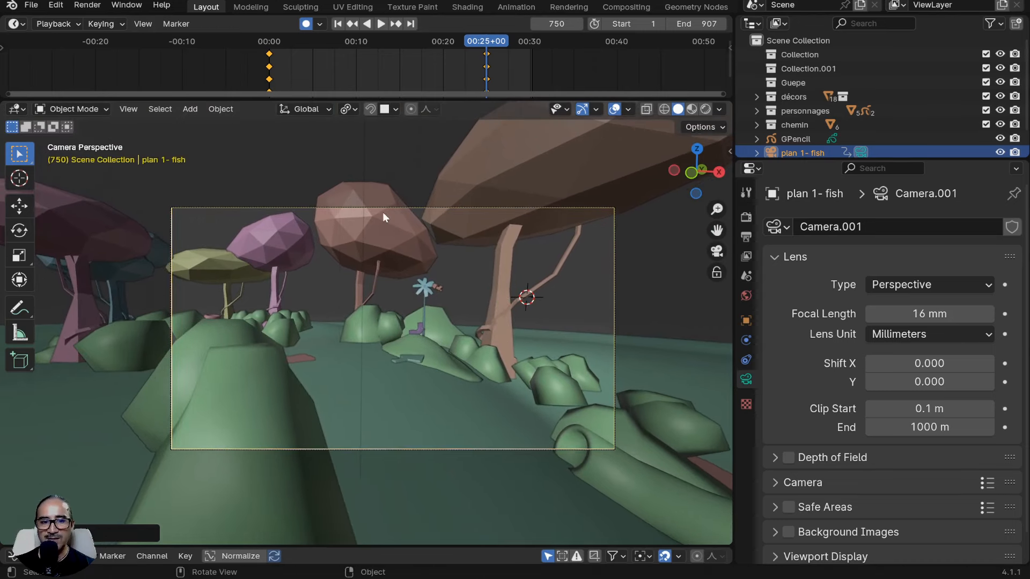
# Play back the camera travel and move the end keyframes from frame 750 earlier, to about 22 seconds.
pyautogui.press('space')
pyautogui.moveTo(484, 43); pyautogui.dragTo(464, 62)
pyautogui.click(487, 65)
pyautogui.press('space')
# At frame 86, key a trackball rotation of the camera that shifts the blue trunk towards the frame's right edge.
pyautogui.moveTo(258, 40); pyautogui.dragTo(293, 44)
pyautogui.press('r')
pyautogui.press('r')
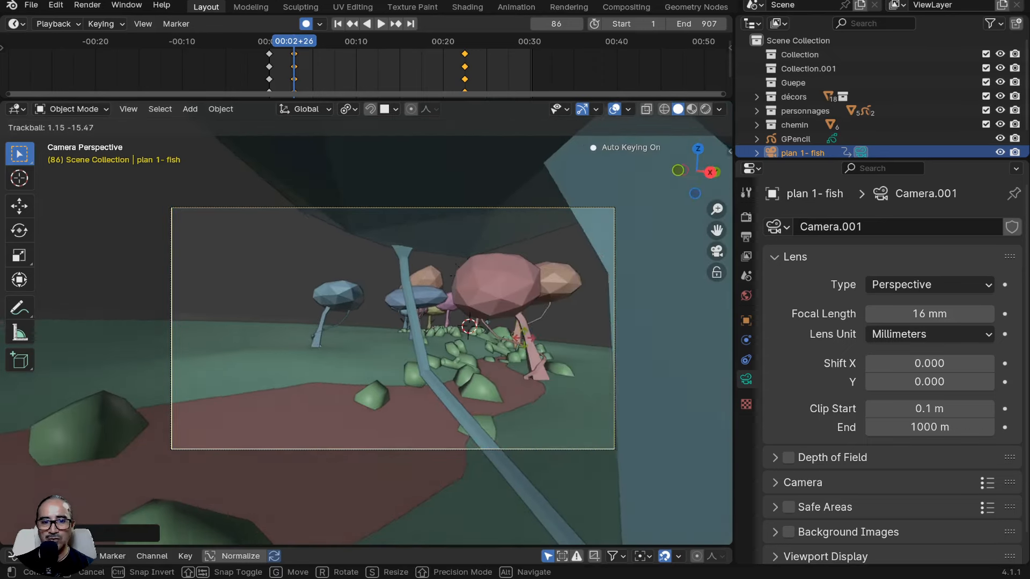
pyautogui.click(526, 336)
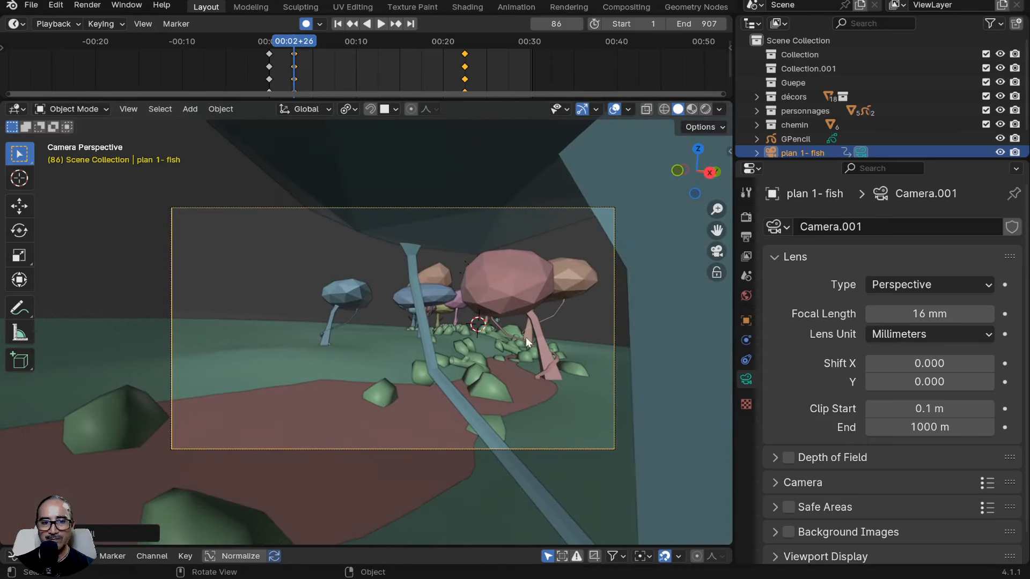
# Preview the motion to frame 140 and key a strong trackball rotation turning the camera right, away from the path.
pyautogui.press('space')
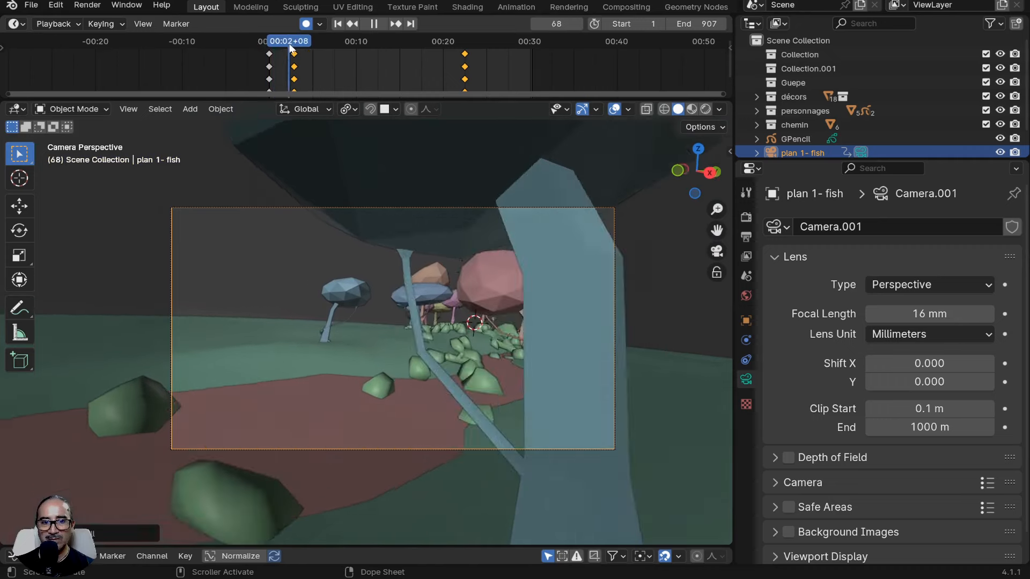
pyautogui.moveTo(296, 48); pyautogui.dragTo(309, 47)
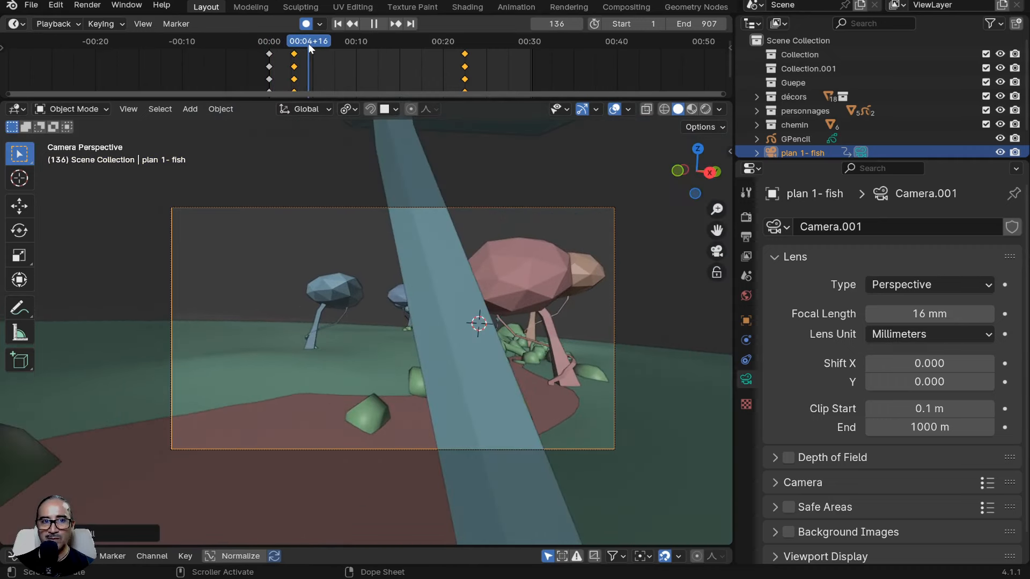
pyautogui.press('space')
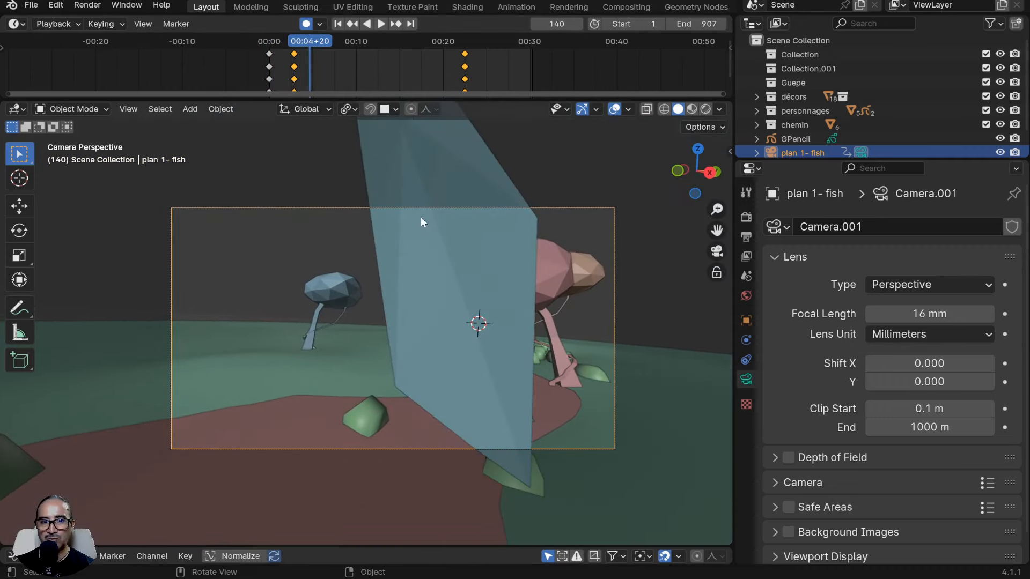
pyautogui.press('r')
pyautogui.press('r')
pyautogui.rightClick(442, 269)
pyautogui.press('r')
pyautogui.press('r')
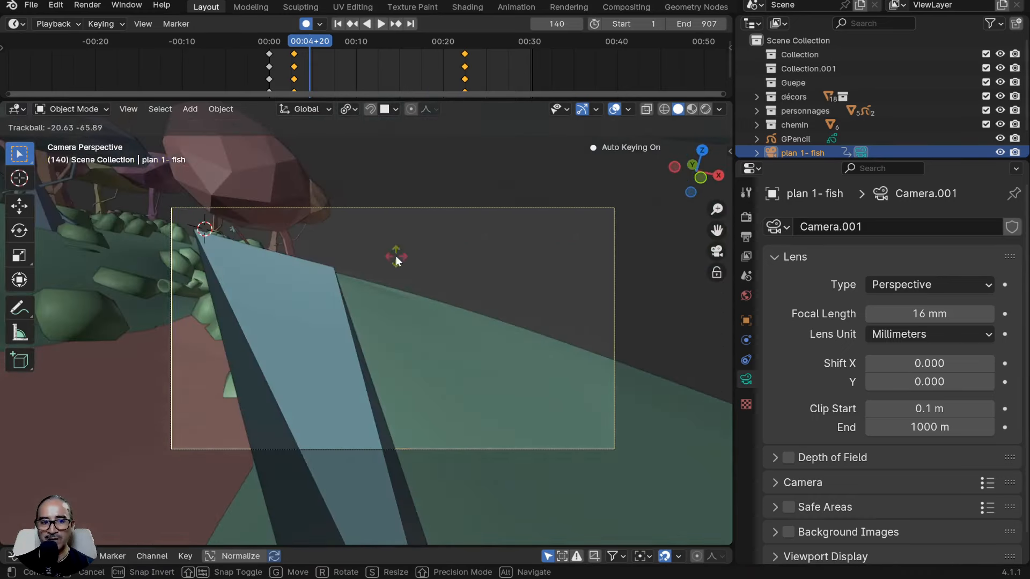
pyautogui.click(405, 276)
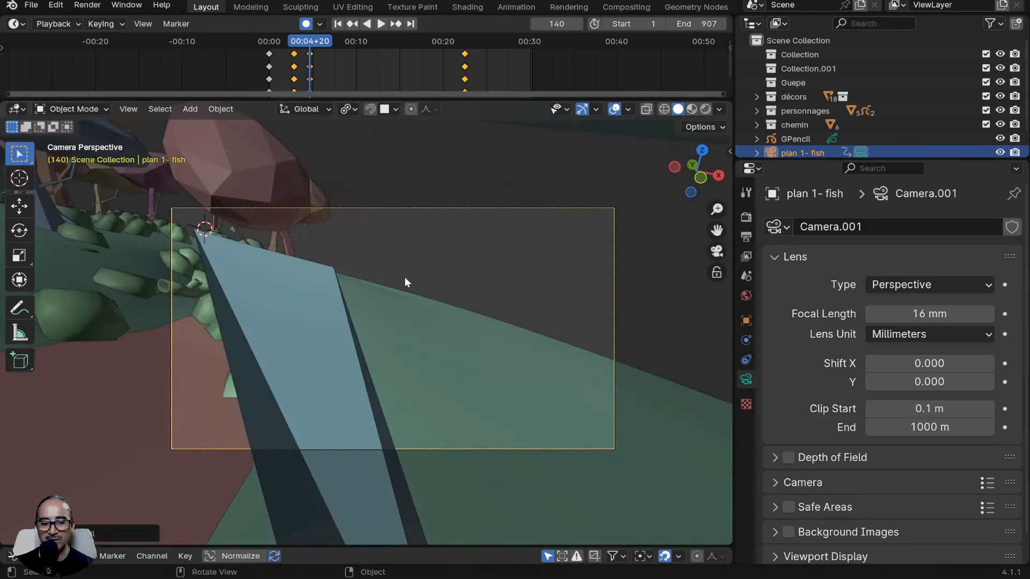
# Turn the camera partly back towards the path and roll it slightly at frame 140.
pyautogui.press('r')
pyautogui.press('r')
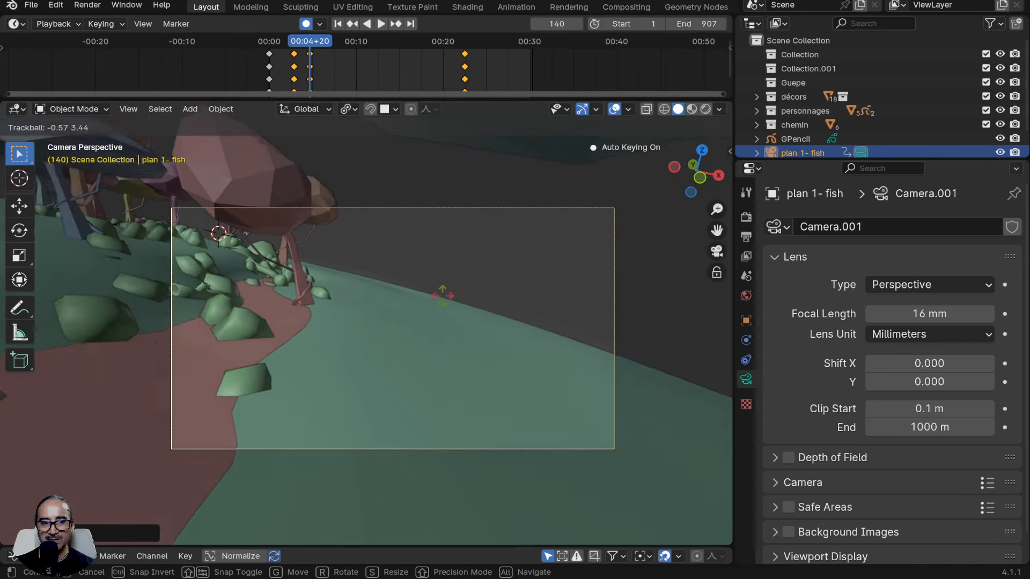
pyautogui.press('r')
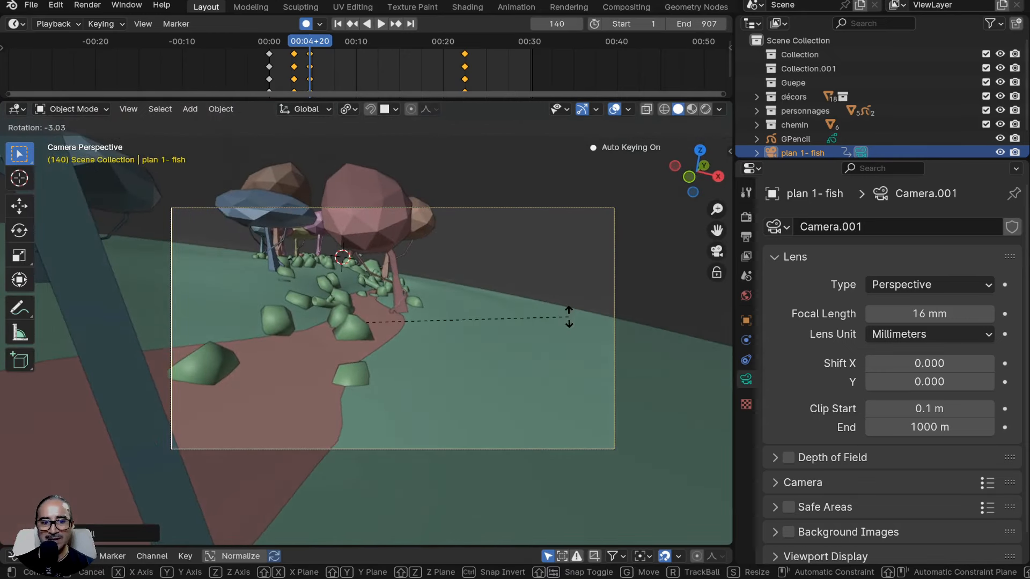
pyautogui.click(564, 313)
# At frame 140, move the camera slightly along the global Z axis and tilt it down towards the path with a trackball rotation.
pyautogui.press('g')
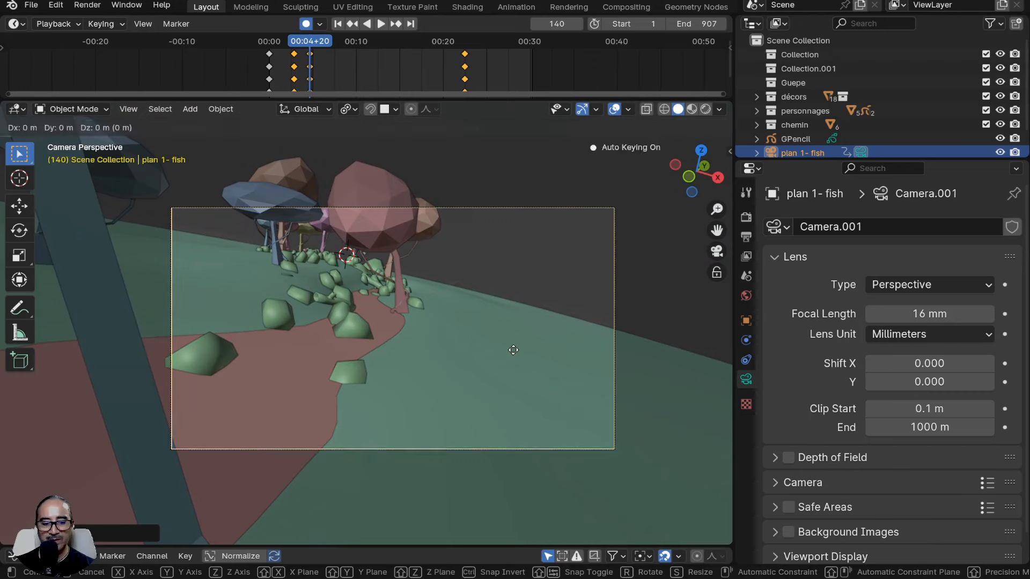
pyautogui.press('z')
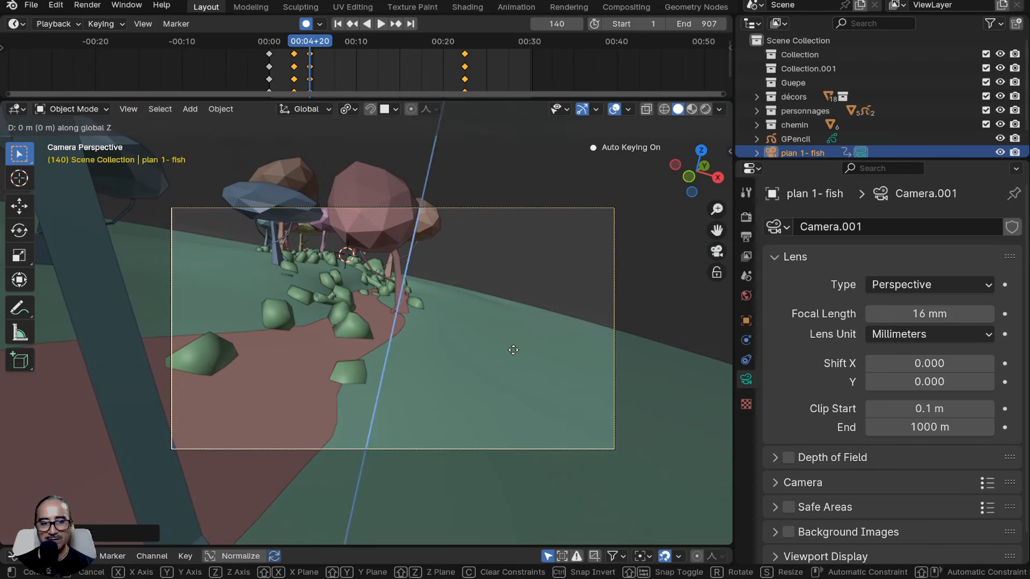
pyautogui.click(515, 340)
pyautogui.press('r')
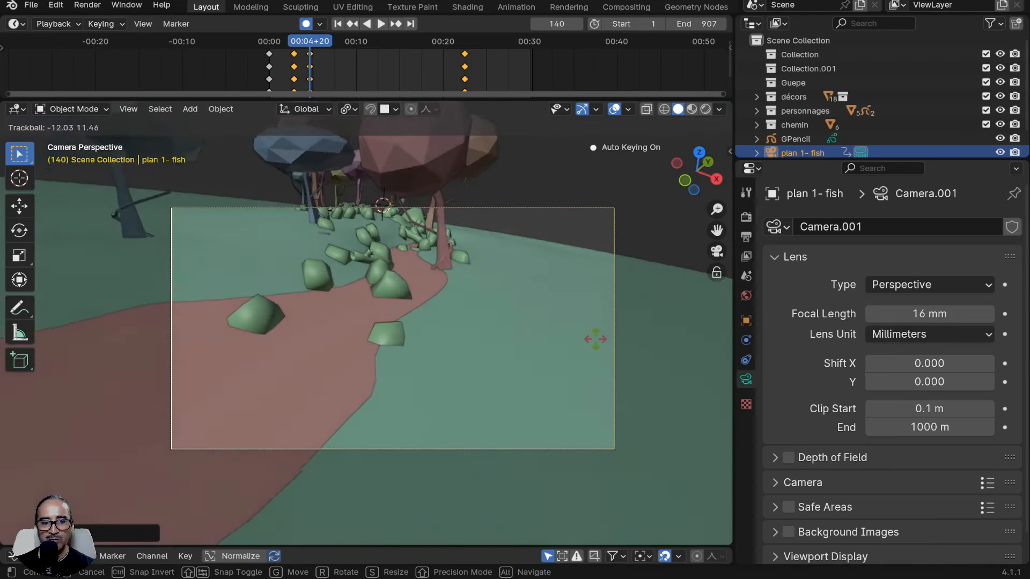
pyautogui.click(603, 340)
# Scrub through the animation to frame 184 and key the camera tilted down over the path with a slight roll.
pyautogui.moveTo(265, 44); pyautogui.dragTo(323, 53)
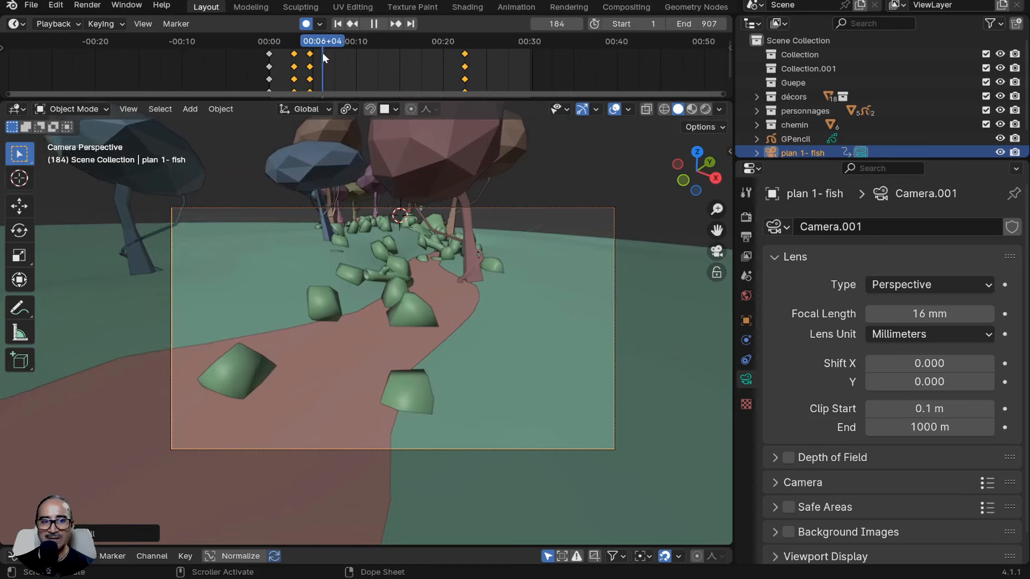
pyautogui.press('r')
pyautogui.press('r')
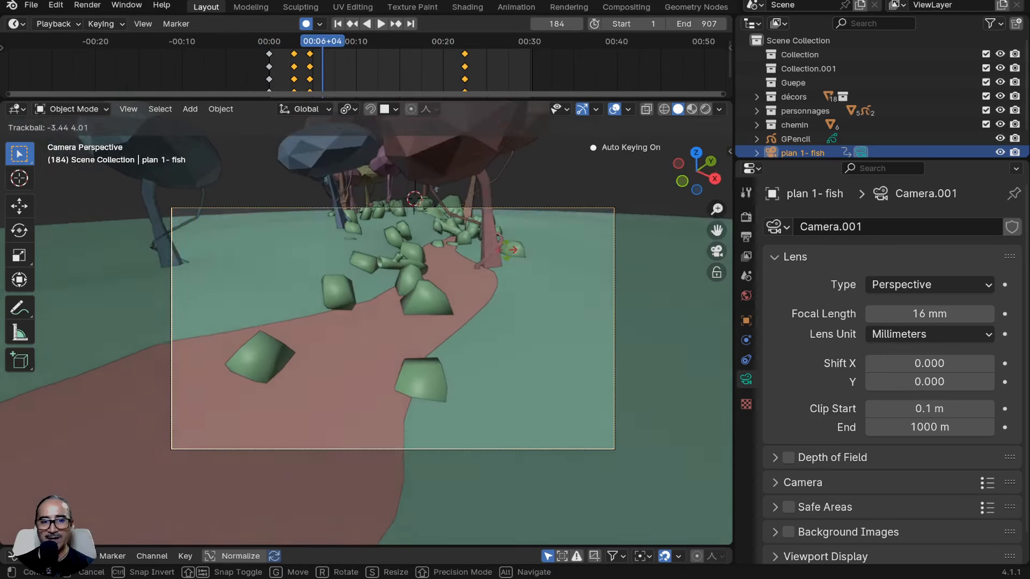
pyautogui.click(544, 254)
pyautogui.press('r')
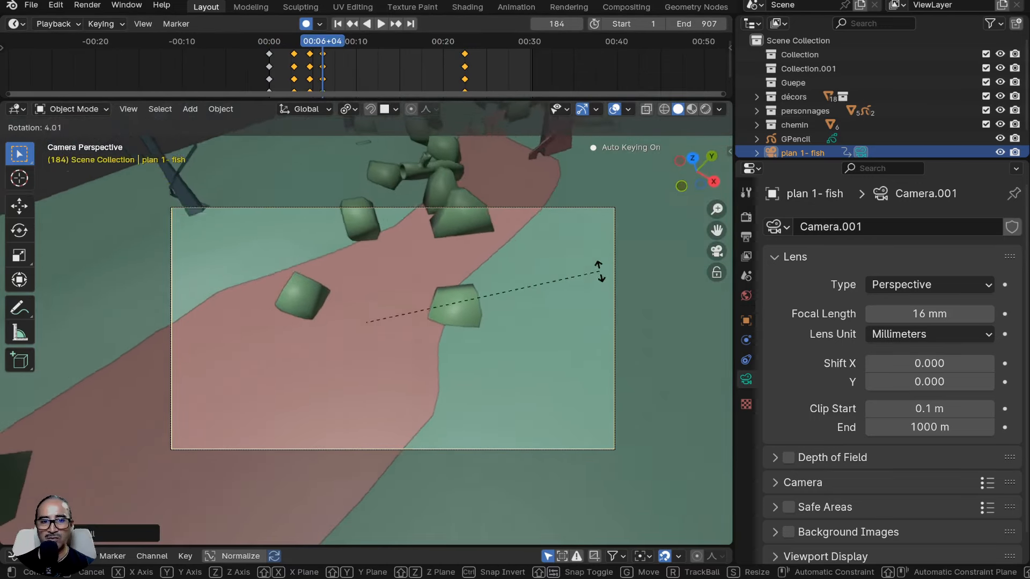
pyautogui.click(593, 340)
# At frame 230, lower the camera along the Z axis to just above the path between the rocks and rotate it.
pyautogui.moveTo(255, 46); pyautogui.dragTo(333, 44)
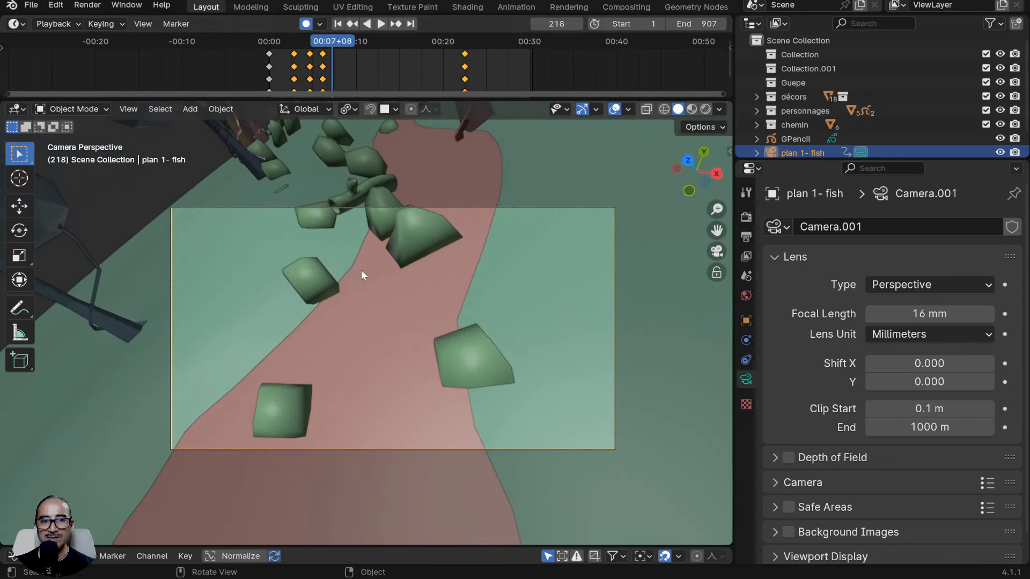
pyautogui.click(336, 39)
pyautogui.press('g')
pyautogui.press('z')
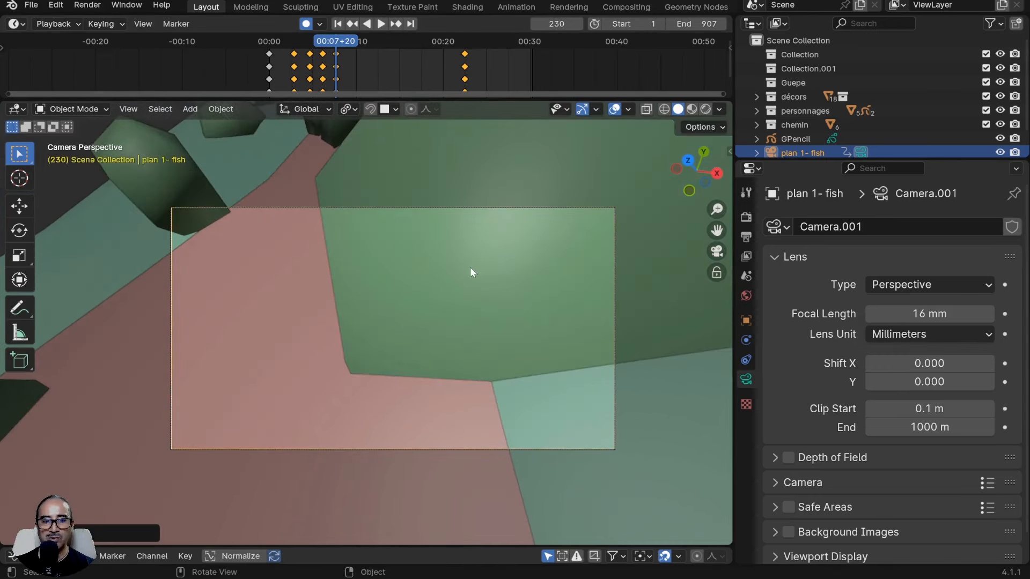
pyautogui.click(470, 267)
pyautogui.press('r')
pyautogui.click(506, 246)
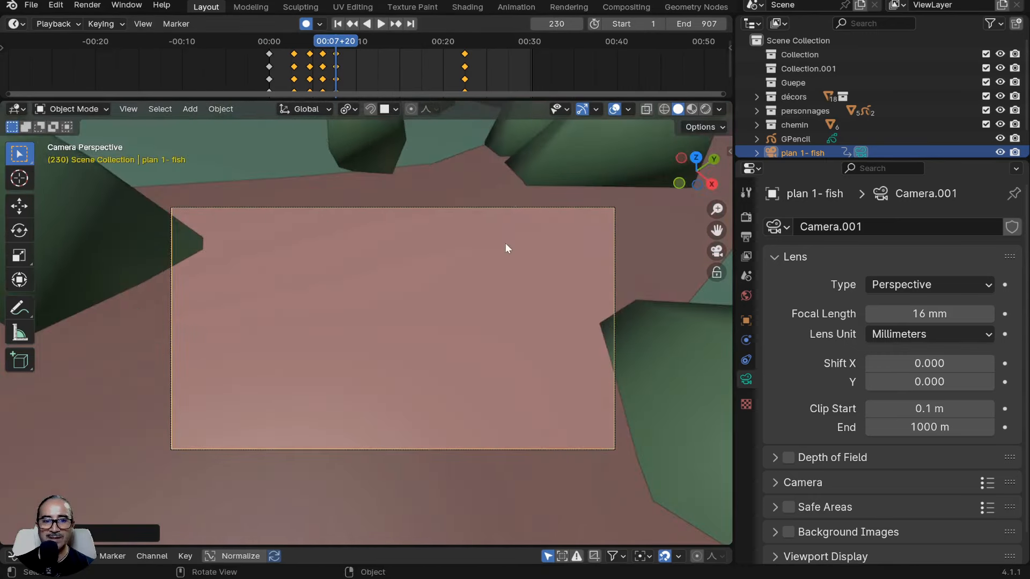
# At frame 230, reposition the camera over the path, shift it along the global Z axis and rotate it slightly with the trackball.
pyautogui.press('g')
pyautogui.click(509, 266)
pyautogui.press('g')
pyautogui.press('z')
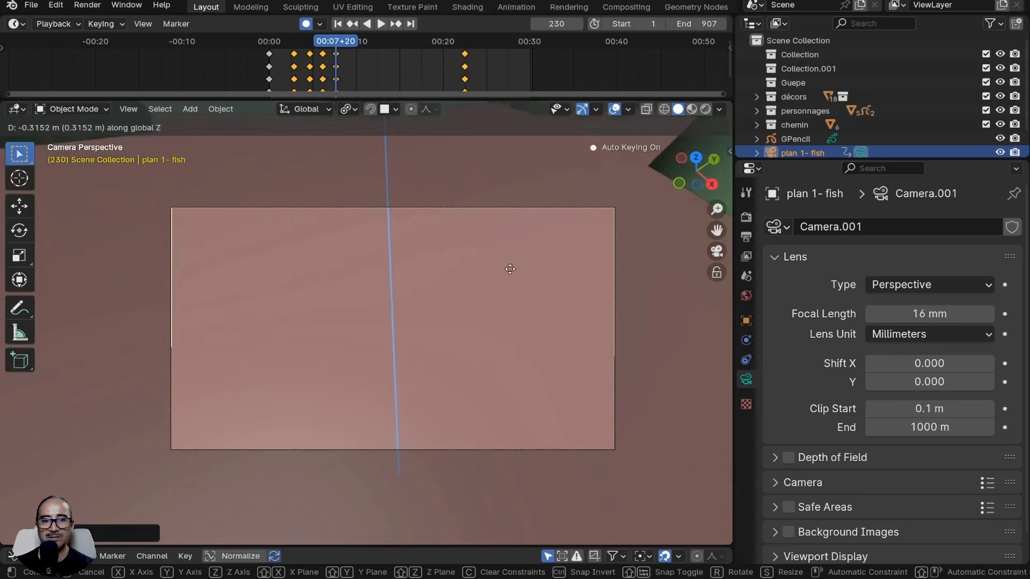
pyautogui.click(511, 259)
pyautogui.press('r')
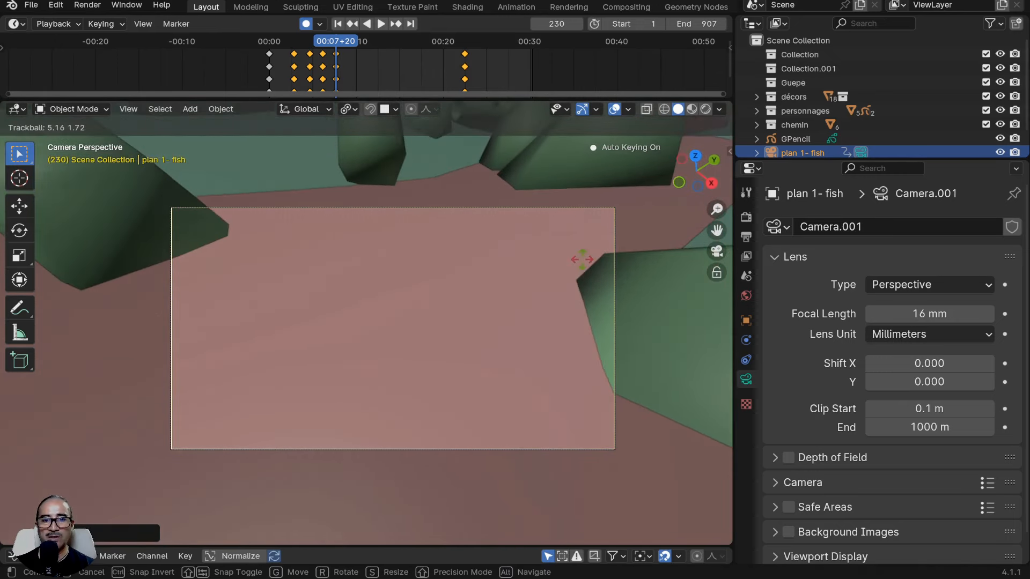
pyautogui.click(561, 240)
# At frame 264, move the camera towards the path's bend and rotate it with the trackball to face the green rock.
pyautogui.moveTo(273, 47); pyautogui.dragTo(345, 47)
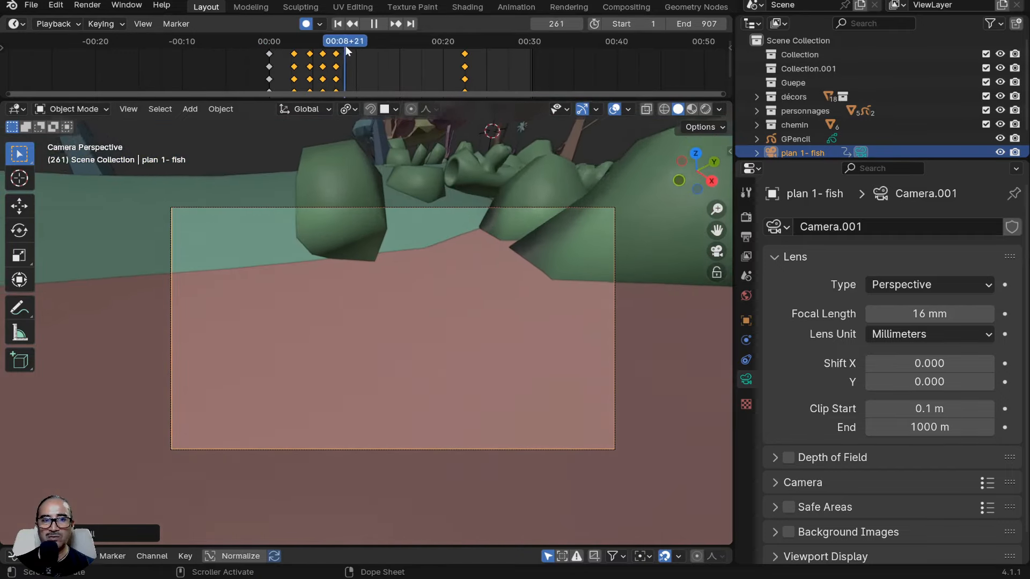
pyautogui.press('r')
pyautogui.press('r')
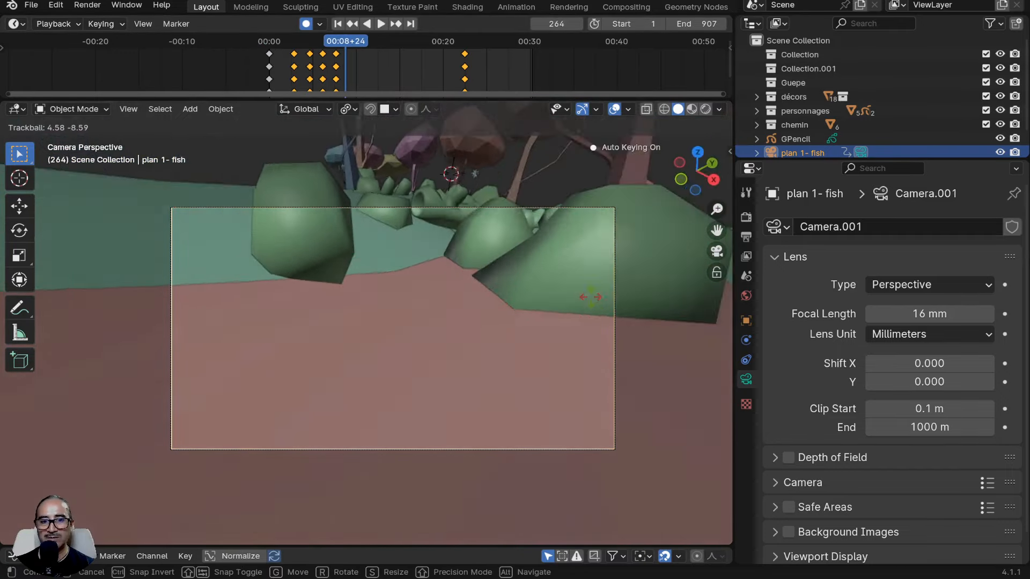
pyautogui.click(584, 296)
pyautogui.press('g')
pyautogui.click(551, 323)
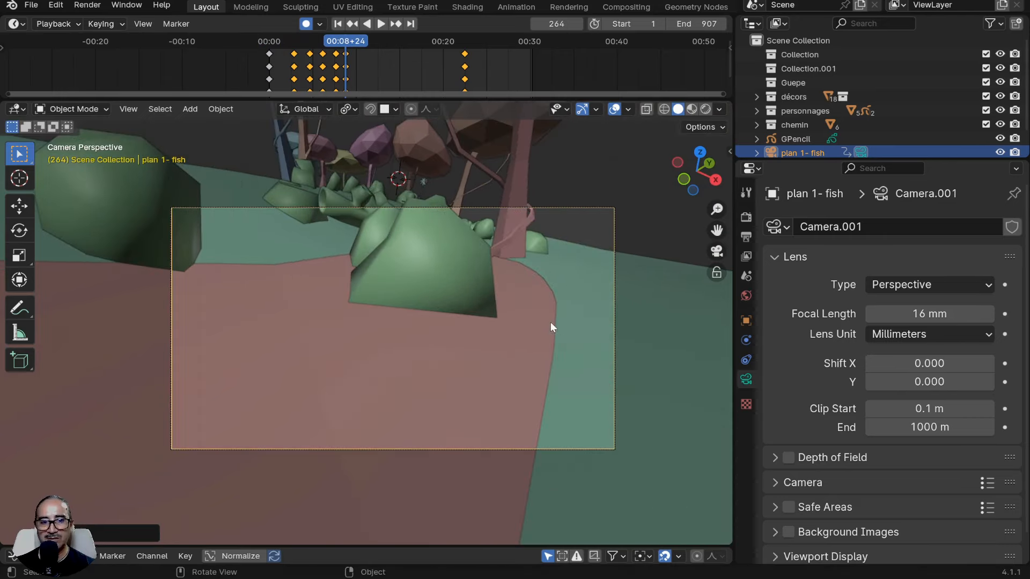
pyautogui.press('g')
pyautogui.press('r')
pyautogui.press('r')
pyautogui.click(550, 318)
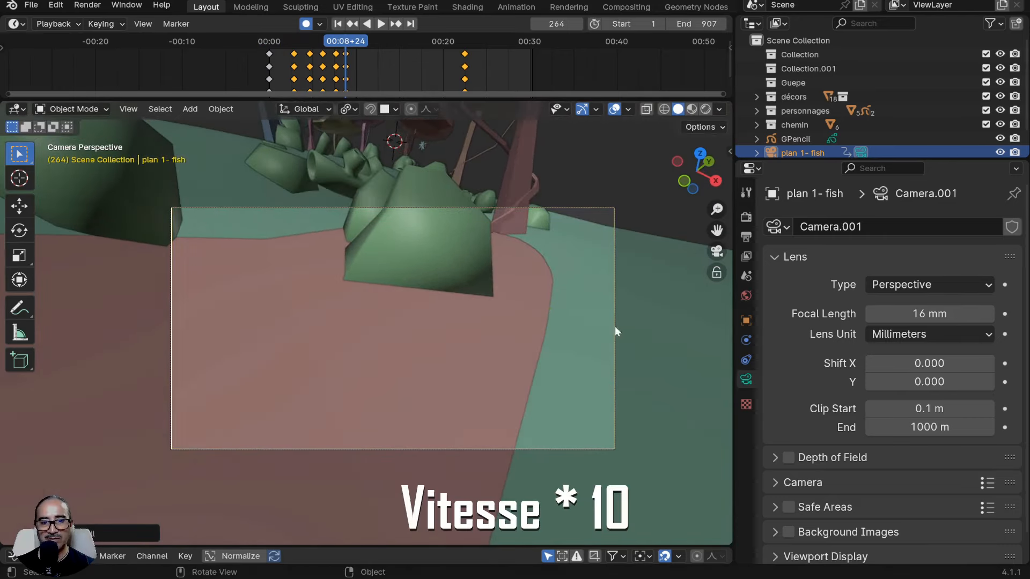
# At frame 304, turn the camera with a trackball rotation and lower it along the global Z axis.
pyautogui.moveTo(341, 53)
pyautogui.mouseDown()
pyautogui.moveTo(326, 54)
pyautogui.moveTo(357, 59)
pyautogui.mouseUp()
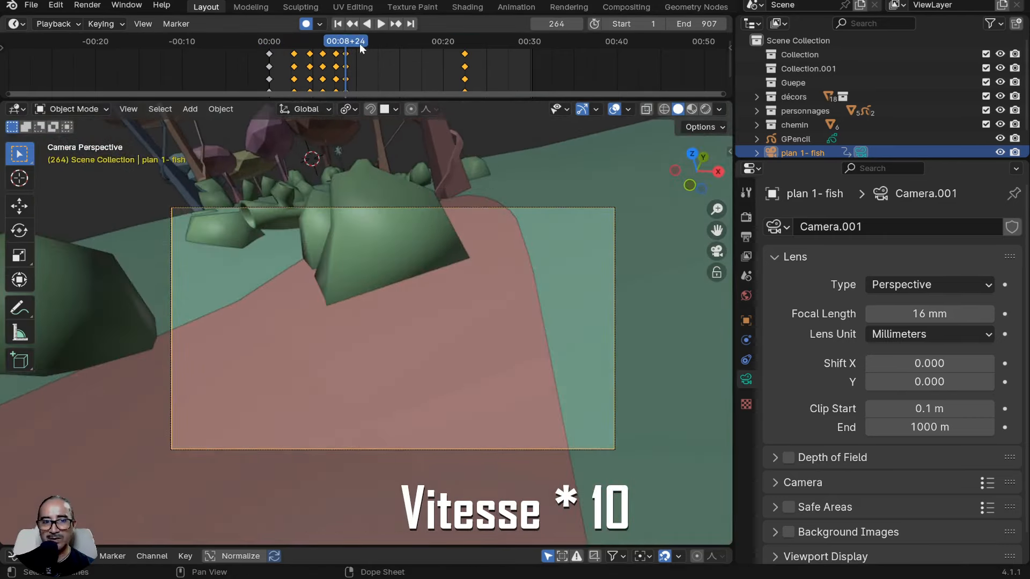
pyautogui.press('r')
pyautogui.press('r')
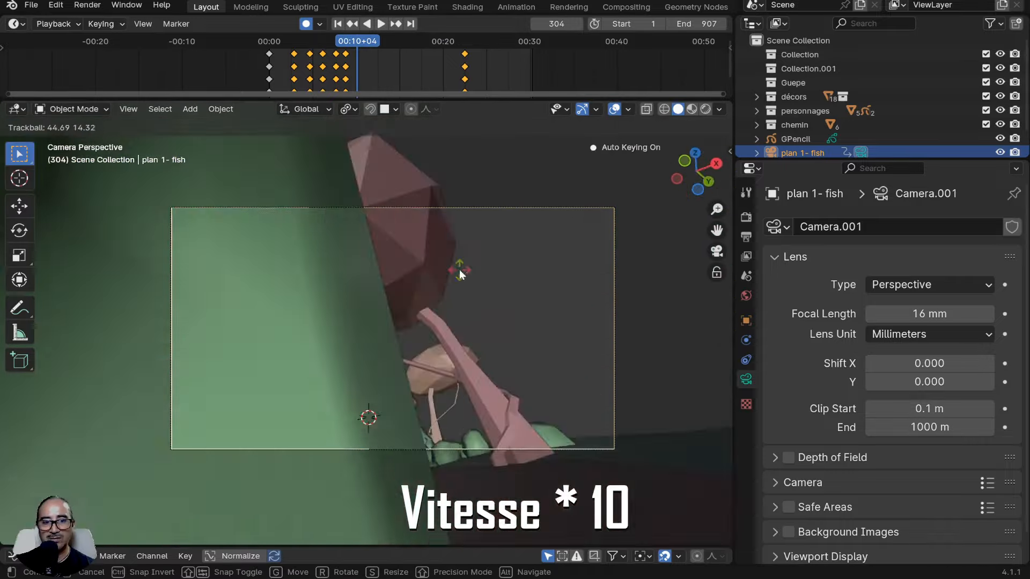
pyautogui.click(459, 269)
pyautogui.press('g')
pyautogui.press('z')
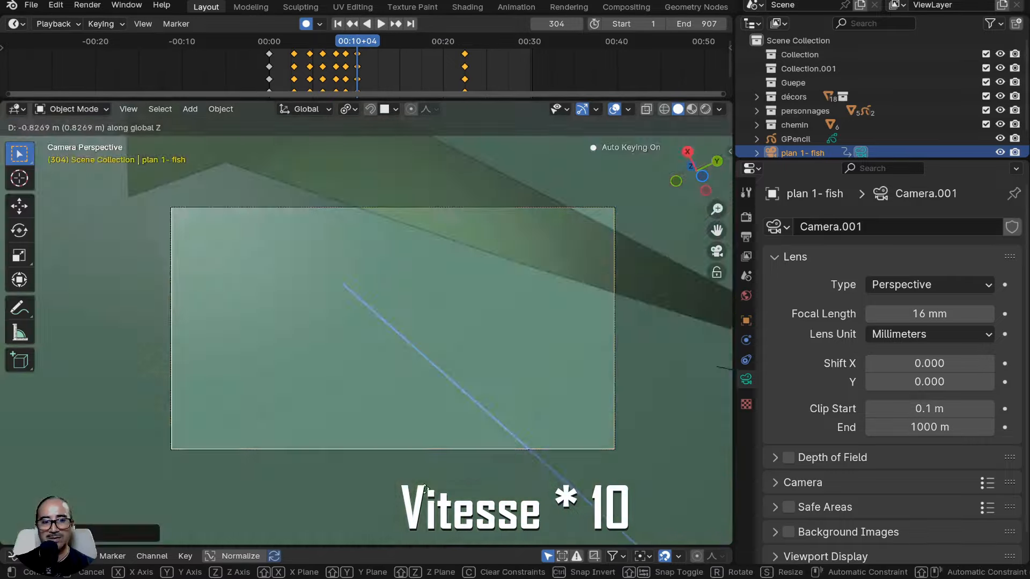
pyautogui.click(474, 236)
# Scrub beyond frame 304 and key a series of moved and rotated camera poses further along the forest route.
pyautogui.moveTo(357, 54); pyautogui.dragTo(460, 35)
pyautogui.press('g')
pyautogui.click(370, 200)
pyautogui.press('r')
pyautogui.press('r')
pyautogui.click(370, 200)
pyautogui.press('g')
pyautogui.click(532, 422)
pyautogui.press('r')
pyautogui.press('r')
pyautogui.click(570, 427)
pyautogui.press('g')
pyautogui.click(336, 356)
# Key more camera poses around frame 480 using rotations, free moves and a shift along the global Z axis.
pyautogui.press('r')
pyautogui.click(515, 460)
pyautogui.press('r')
pyautogui.press('r')
pyautogui.click(510, 302)
pyautogui.press('g')
pyautogui.press('z')
pyautogui.click(401, 270)
pyautogui.press('r')
pyautogui.press('r')
pyautogui.click(486, 365)
pyautogui.press('g')
pyautogui.click(489, 211)
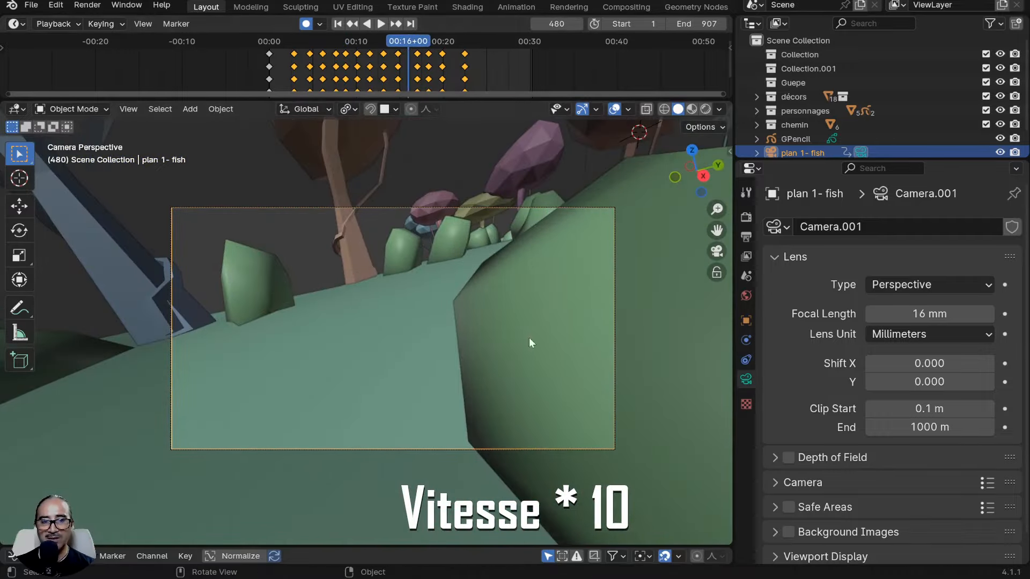
# Scrub towards the end of the flight and turn the camera with two trackball rotations.
pyautogui.moveTo(396, 46); pyautogui.dragTo(498, 31)
pyautogui.press('r')
pyautogui.press('r')
pyautogui.click(418, 258)
pyautogui.press('r')
pyautogui.press('r')
pyautogui.click(419, 252)
# Duplicate the camera's end keyframes and place the copies further along the timeline.
pyautogui.click(465, 54)
pyautogui.hotkey('shift', 'd')
pyautogui.click(502, 73)
# Move the camera to overlook the characters' clearing, adjust it along the global Z axis and key its 16 mm focal length at frame 790.
pyautogui.press('g')
pyautogui.click(471, 296)
pyautogui.press('Up')
pyautogui.press('Down')
pyautogui.press('g')
pyautogui.click(441, 247)
pyautogui.press('g')
pyautogui.press('z')
pyautogui.click(462, 291)
pyautogui.press('i')
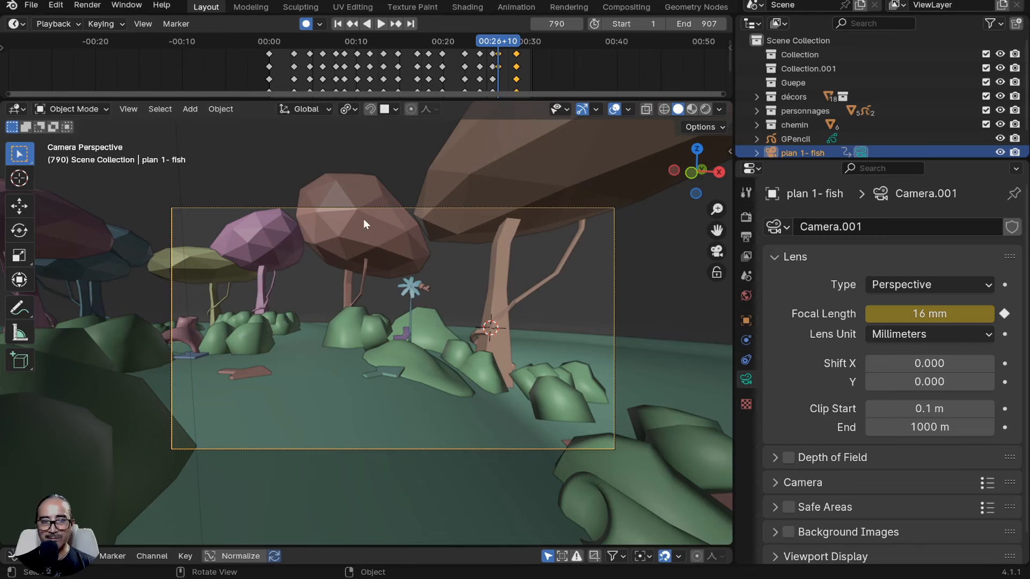
# Snap the 3D cursor to the selected flight camera and add a new camera there.
pyautogui.hotkey('shift', 's')
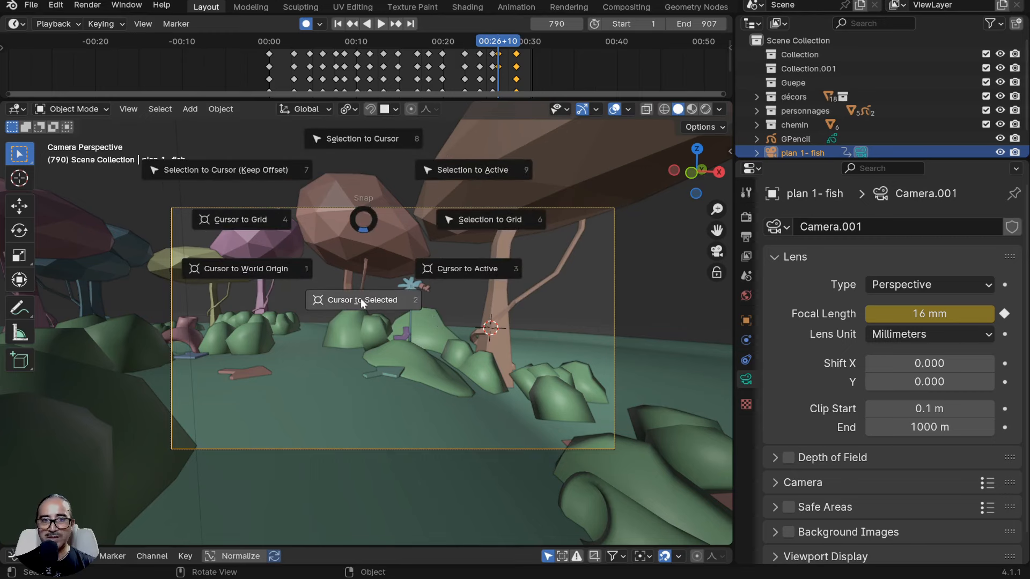
pyautogui.click(362, 298)
pyautogui.scroll(-5, 407, 311)
pyautogui.moveTo(407, 311); pyautogui.dragTo(539, 372, button='middle')
pyautogui.scroll(-5, 420, 337)
pyautogui.hotkey('shift', 'a')
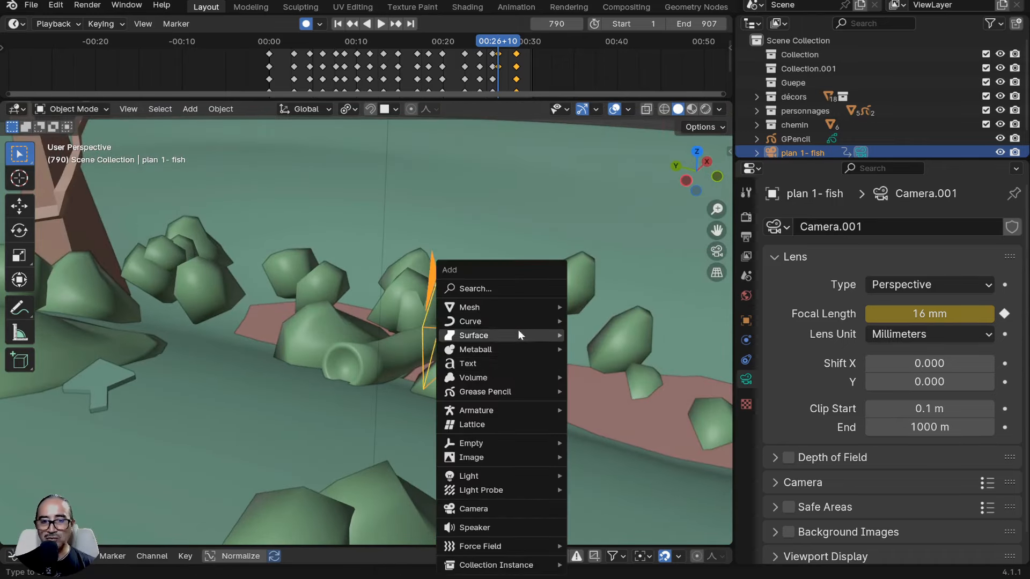
pyautogui.click(479, 507)
# Move the new camera beside the flight camera and rotate it to a different viewing angle.
pyautogui.press('g')
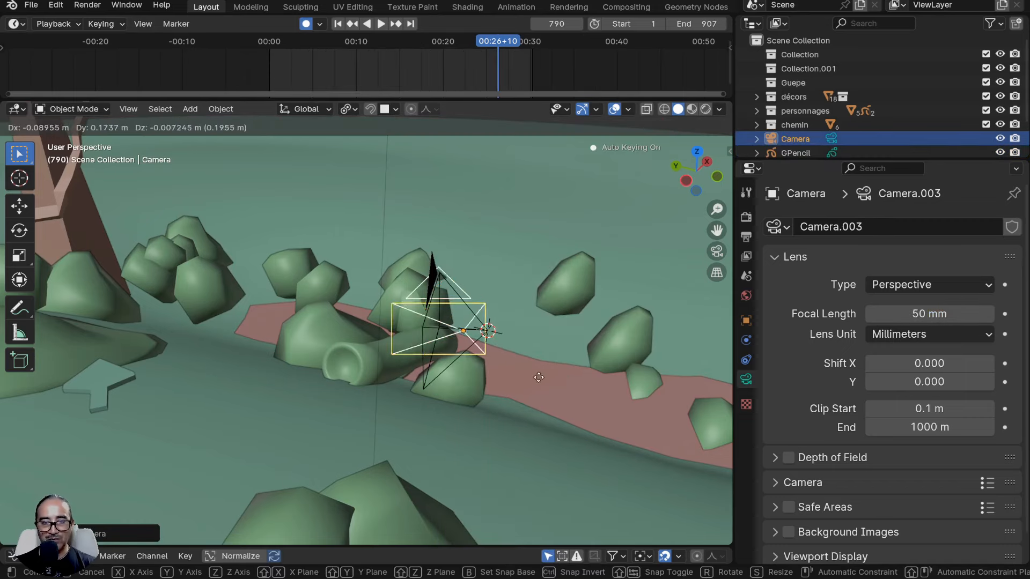
pyautogui.click(375, 408)
pyautogui.moveTo(375, 409); pyautogui.dragTo(457, 384, button='middle')
pyautogui.press('r')
pyautogui.press('r')
pyautogui.click(407, 425)
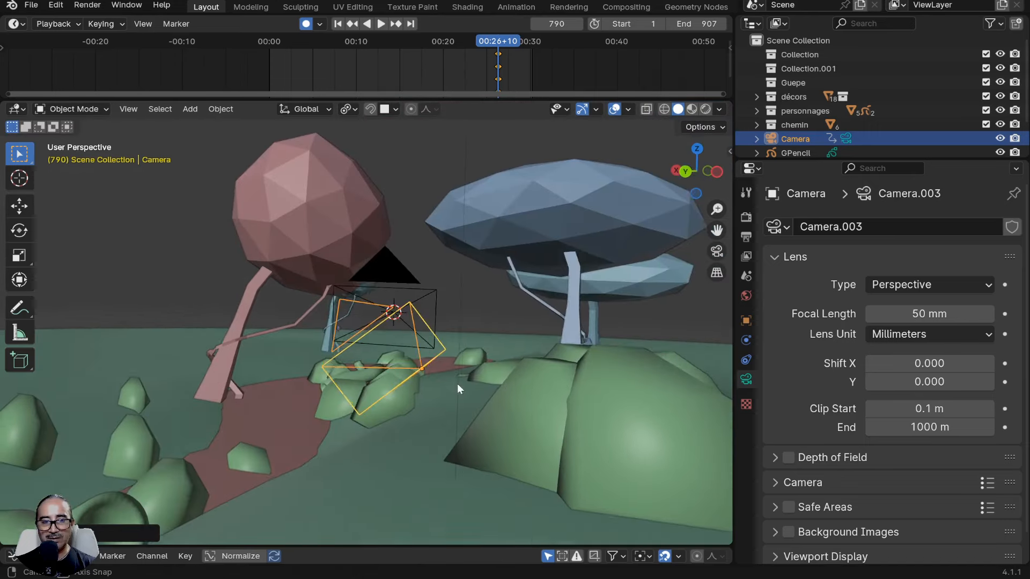
pyautogui.press('r')
pyautogui.click(473, 430)
pyautogui.press('g')
pyautogui.moveTo(473, 429); pyautogui.dragTo(516, 323, button='middle')
pyautogui.click(459, 396)
# Select the plan 1- fish camera, return to frame 0 and make it the active camera view.
pyautogui.click(522, 319)
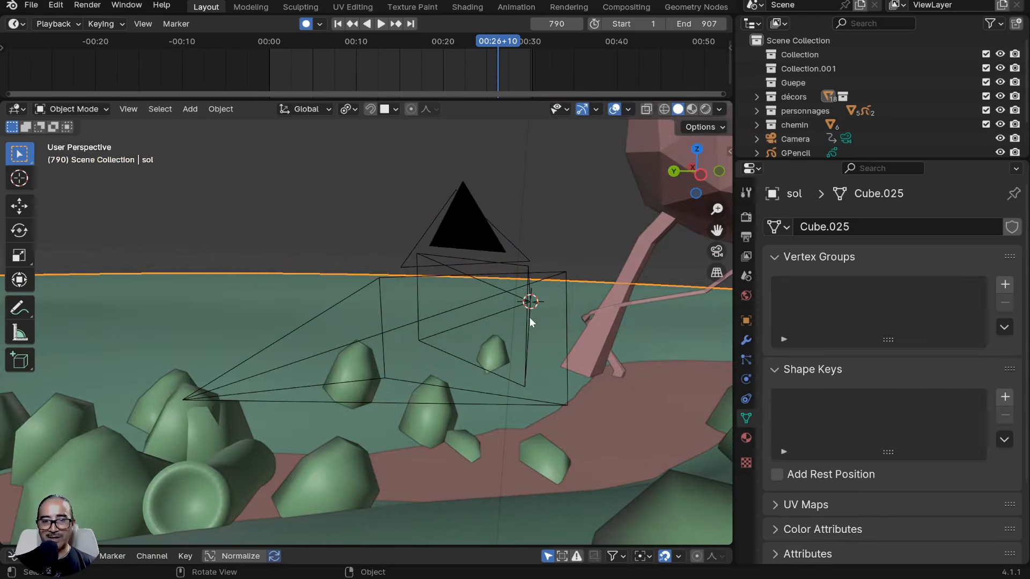
pyautogui.click(529, 317)
pyautogui.moveTo(508, 54); pyautogui.dragTo(240, 66)
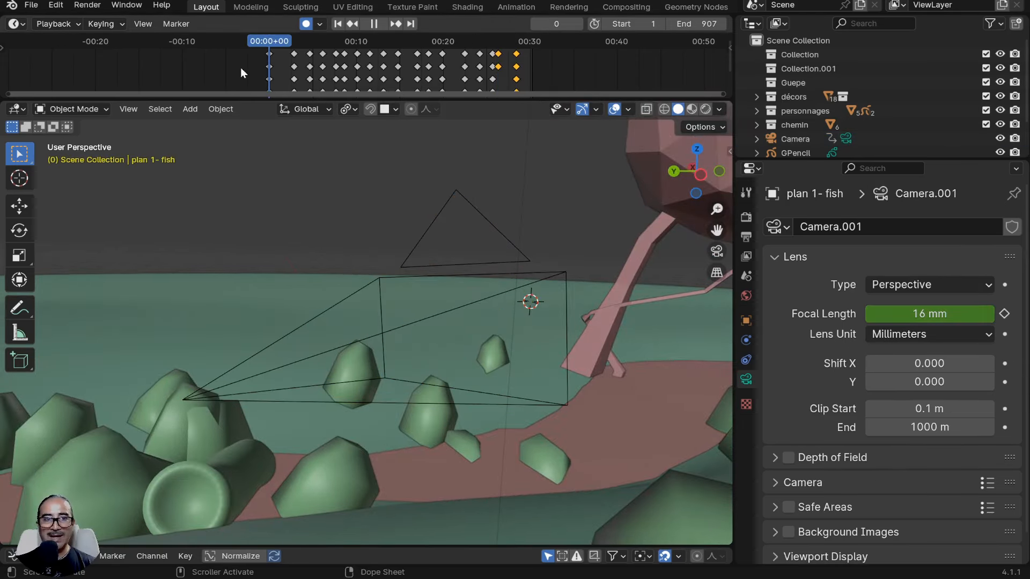
pyautogui.press('ctrl+KP_0')
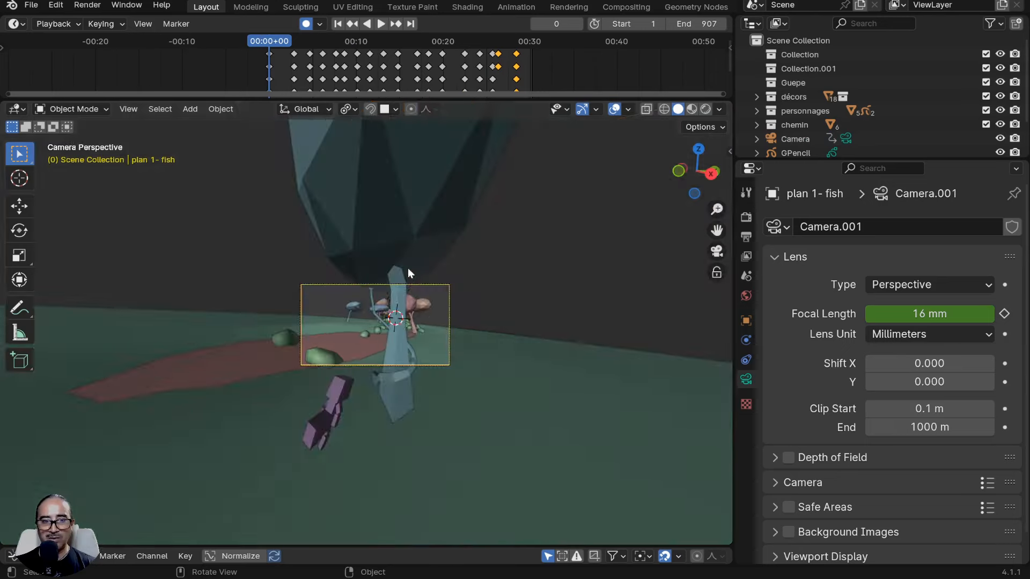
pyautogui.scroll(2, 413, 300)
pyautogui.scroll(-2, 413, 307)
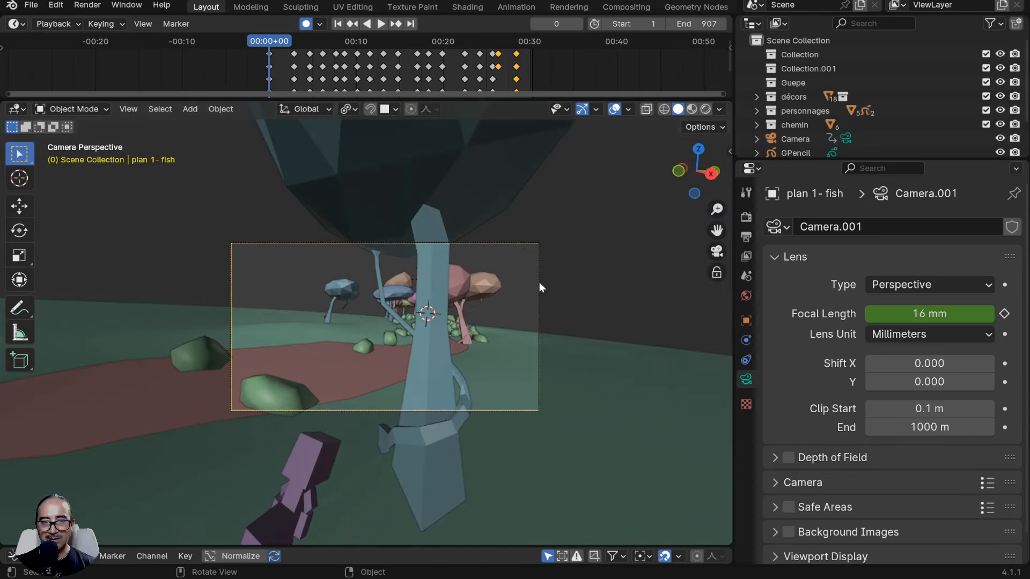
# Parent the purple guepeCube wasp to the plan 1- fish camera with the Object option.
pyautogui.click(313, 458)
pyautogui.moveTo(266, 505); pyautogui.dragTo(397, 432, button='middle')
pyautogui.press('KP_Decimal')
pyautogui.scroll(2, 340, 393)
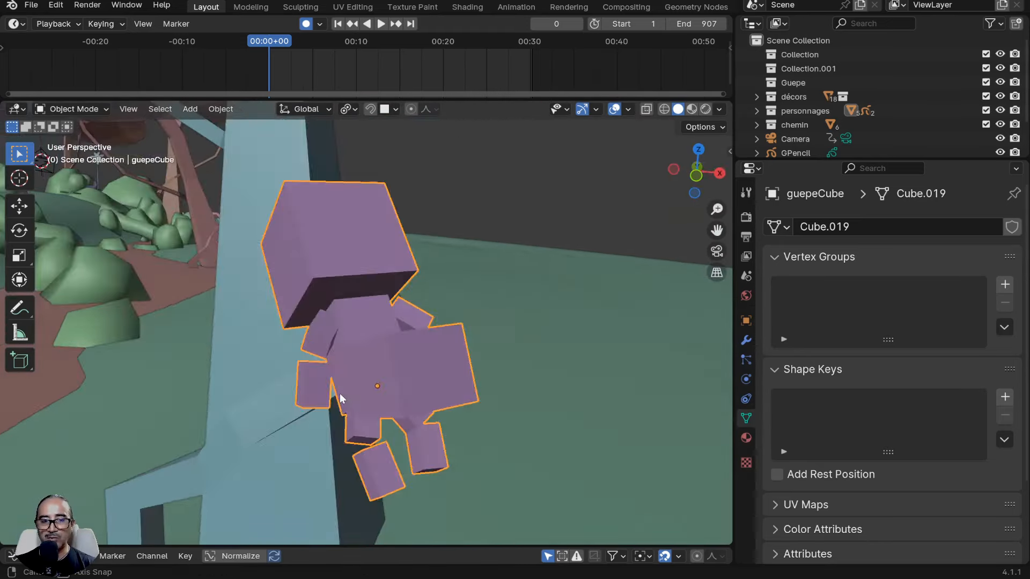
pyautogui.scroll(-4, 339, 393)
pyautogui.moveTo(340, 393); pyautogui.dragTo(372, 366, button='middle')
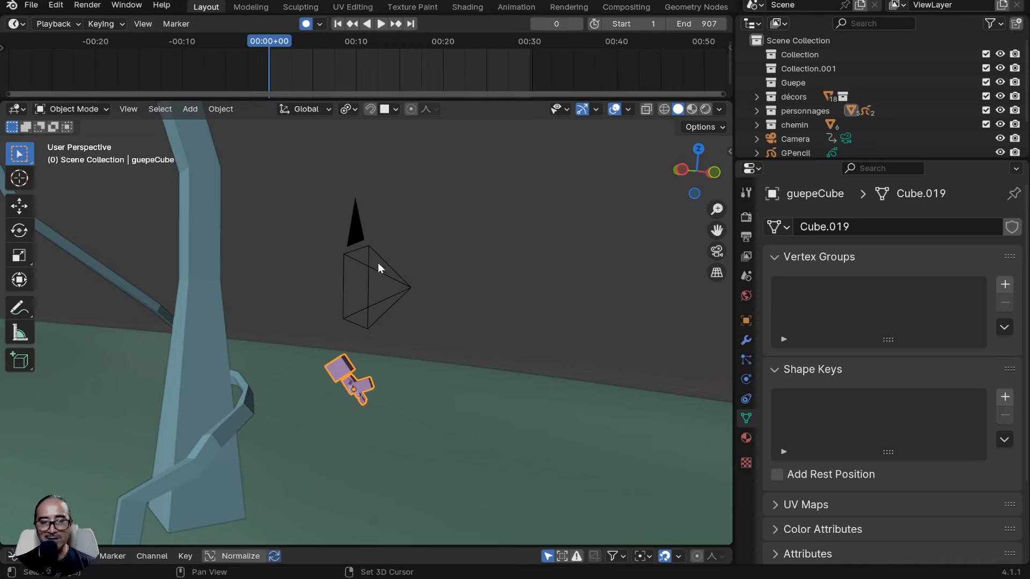
pyautogui.keyDown('shift'); pyautogui.click(372, 249); pyautogui.keyUp('shift')
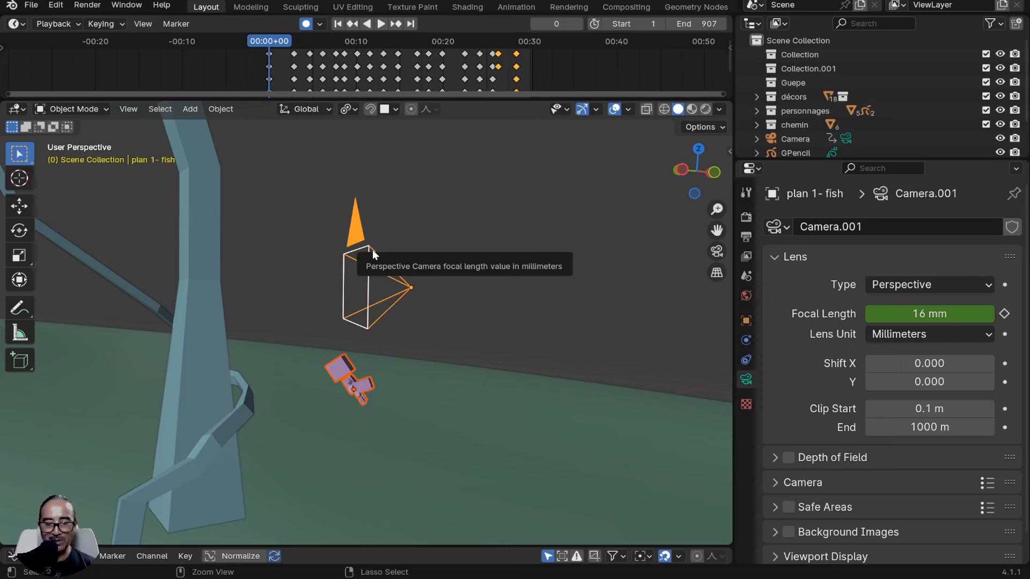
pyautogui.hotkey('ctrl', 'p')
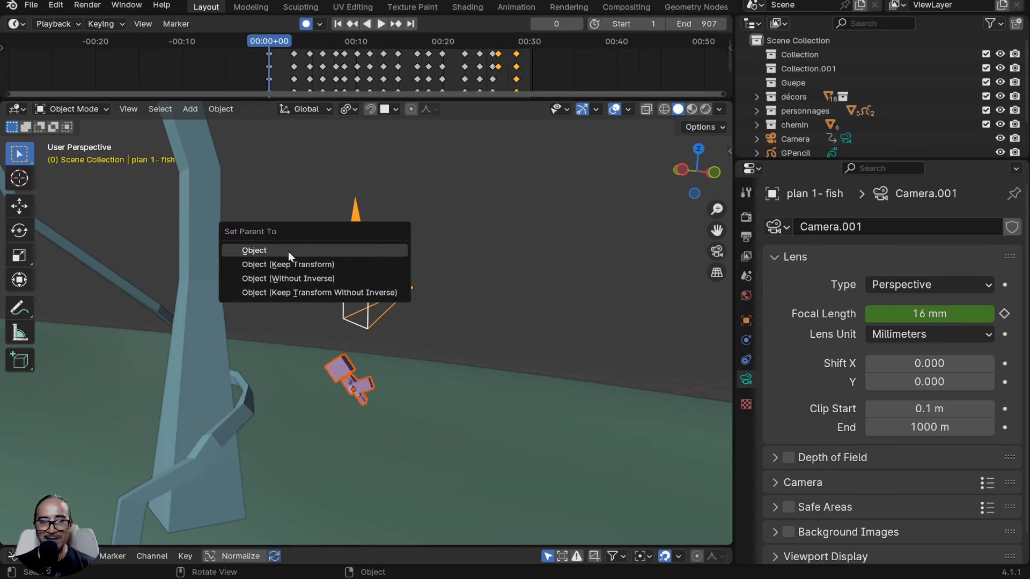
pyautogui.click(262, 252)
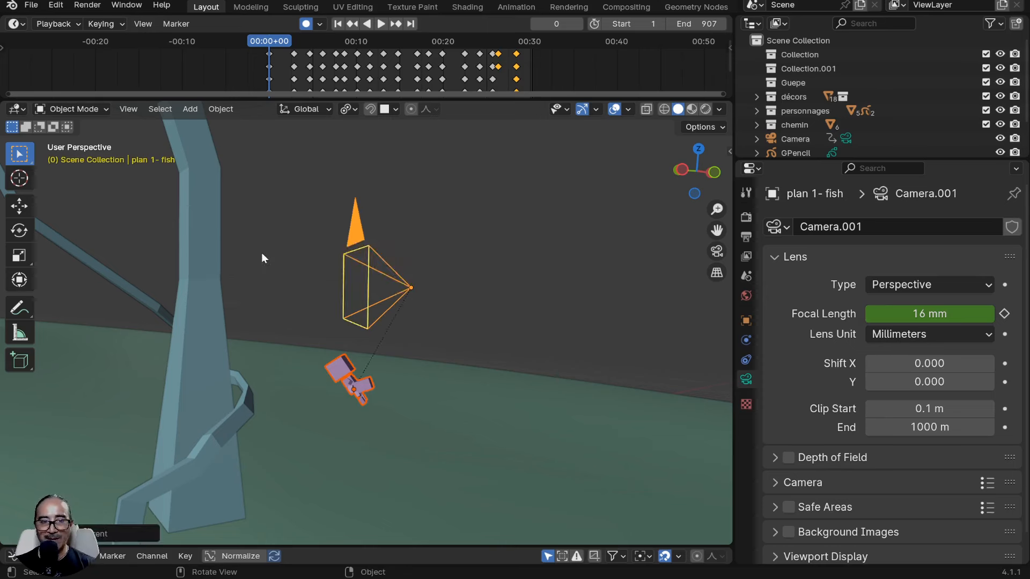
# Select the wasp alone, key its position at frame 0 below the camera frame and key it inside the frame before frame 108.
pyautogui.click(347, 378)
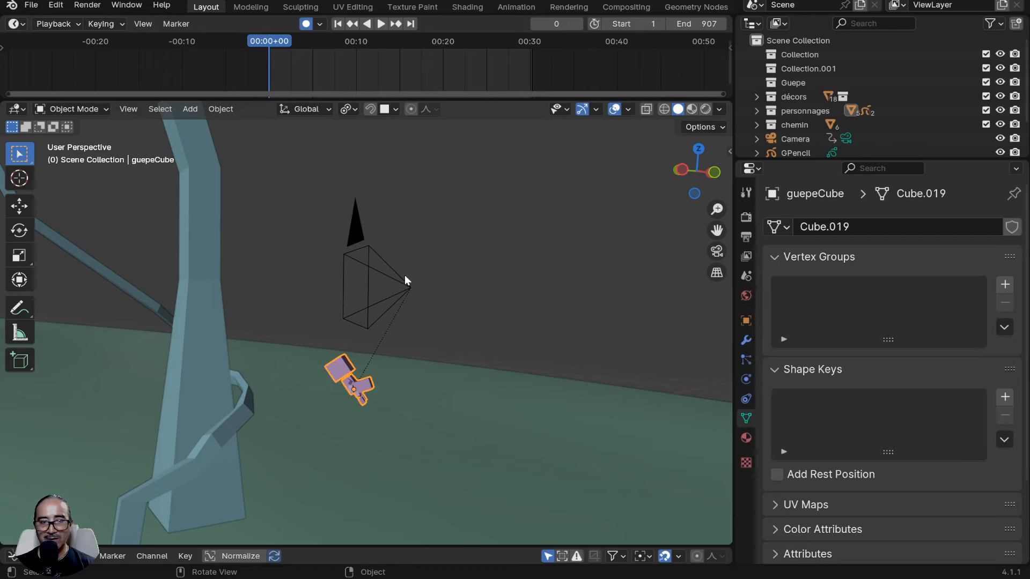
pyautogui.click(405, 275)
pyautogui.click(338, 383)
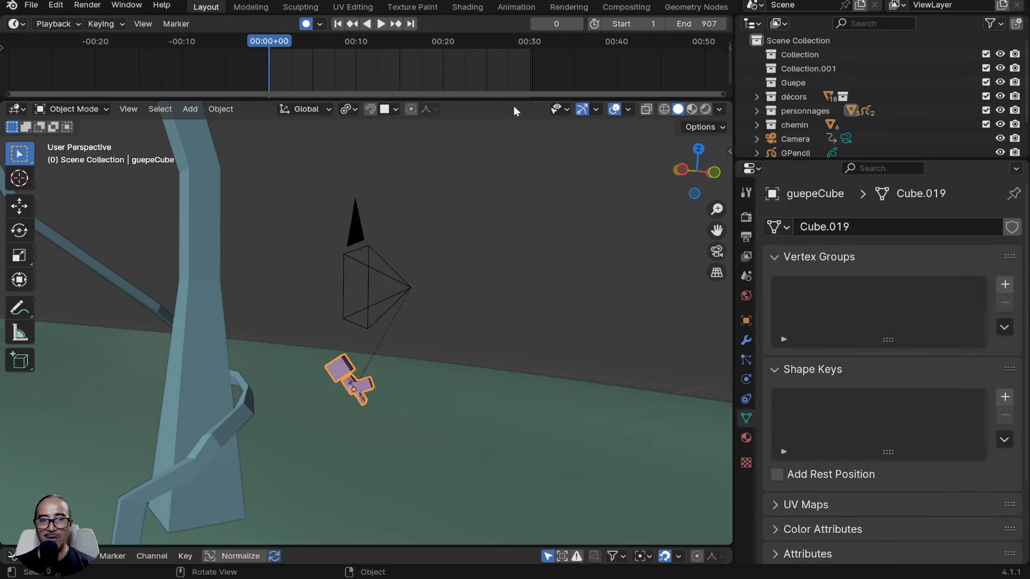
pyautogui.moveTo(281, 43); pyautogui.dragTo(259, 43)
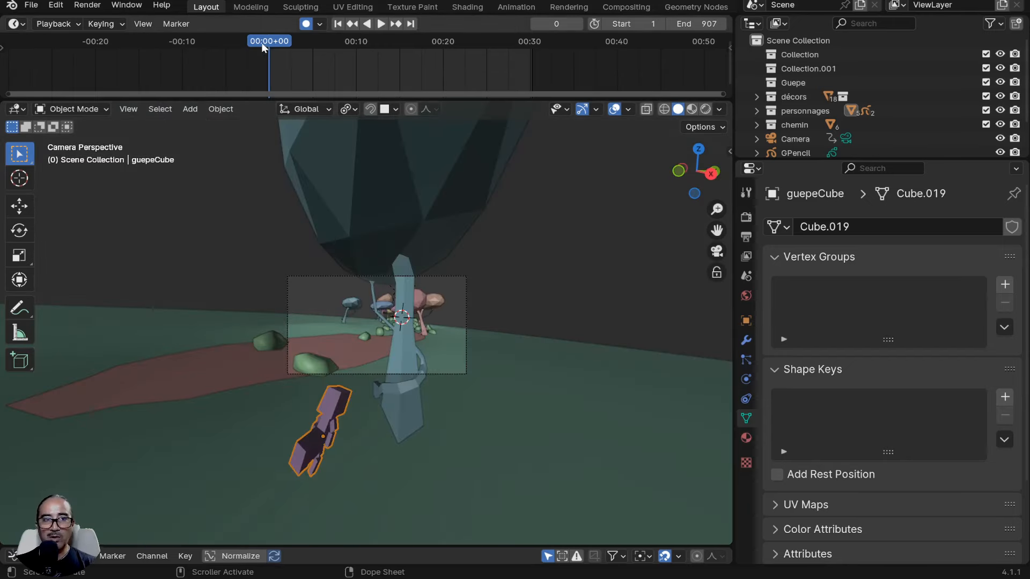
pyautogui.moveTo(291, 43)
pyautogui.mouseDown()
pyautogui.moveTo(301, 49)
pyautogui.moveTo(283, 53)
pyautogui.mouseUp()
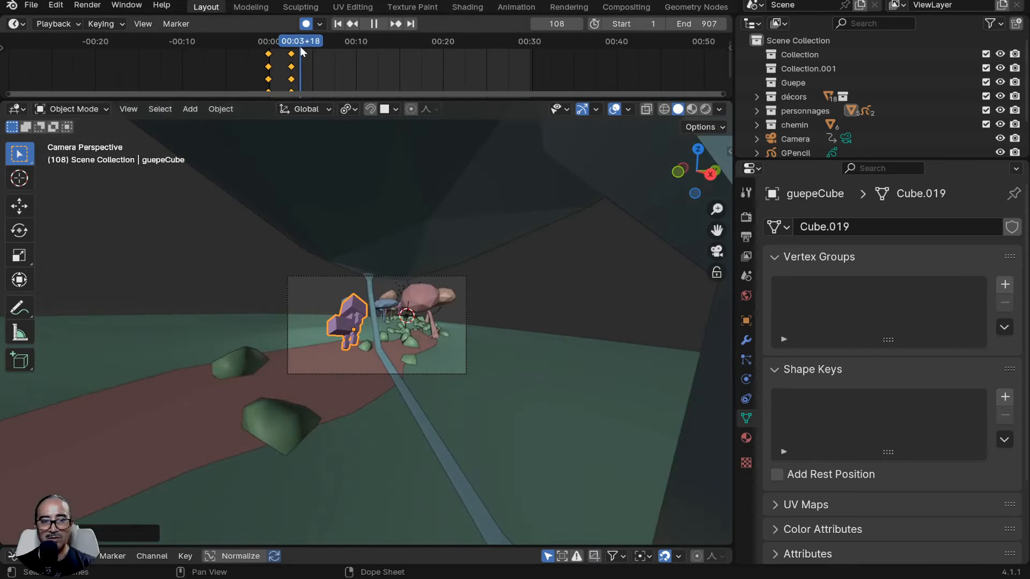
# Move the wasp within the camera frame and change its orientation with trackball rotations around frame 108.
pyautogui.scroll(4, 365, 323)
pyautogui.press('g')
pyautogui.click(501, 368)
pyautogui.press('r')
pyautogui.press('r')
pyautogui.click(496, 322)
pyautogui.press('r')
pyautogui.press('r')
pyautogui.click(489, 395)
# Scrub onwards and key new wasp positions and rotations after frame 108.
pyautogui.moveTo(290, 44); pyautogui.dragTo(379, 48)
pyautogui.press('r')
pyautogui.press('r')
pyautogui.click(596, 329)
pyautogui.press('g')
pyautogui.click(525, 322)
pyautogui.press('r')
pyautogui.click(515, 300)
pyautogui.press('r')
pyautogui.press('r')
# Key further moved and trackball-rotated wasp poses in front of the camera on the way to frame 378.
pyautogui.press('g')
pyautogui.click(367, 434)
pyautogui.press('r')
pyautogui.press('r')
pyautogui.click(347, 423)
pyautogui.press('g')
pyautogui.click(477, 320)
pyautogui.press('r')
pyautogui.press('r')
pyautogui.click(477, 300)
# Move the wasp inside the camera frame and trackball-rotate it to key its pose at frame 378.
pyautogui.press('g')
pyautogui.click(386, 321)
pyautogui.press('r')
pyautogui.press('r')
pyautogui.press('r')
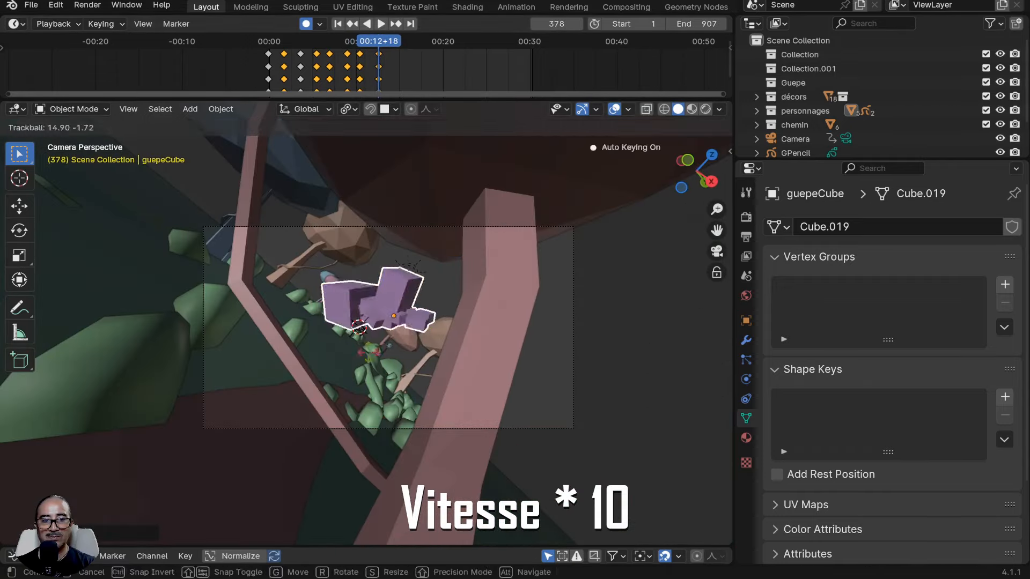
pyautogui.click(397, 309)
# Advance past frame 378 and key new wasp poses with trackball rotations and moves along its local Z axis.
pyautogui.moveTo(271, 45); pyautogui.dragTo(456, 49)
pyautogui.press('r')
pyautogui.press('r')
pyautogui.click(429, 279)
pyautogui.press('g')
pyautogui.press('z')
pyautogui.press('z')
pyautogui.click(429, 333)
pyautogui.press('g')
pyautogui.press('z')
pyautogui.click(507, 147)
# Key another trackball-rotated and repositioned wasp pose inside the camera frame further along the flight.
pyautogui.press('r')
pyautogui.press('r')
pyautogui.press('g')
pyautogui.click(433, 397)
pyautogui.press('g')
pyautogui.click(420, 341)
pyautogui.press('r')
pyautogui.press('r')
pyautogui.click(424, 332)
# Reposition the wasp and trackball-rotate it again for the flight's next pose before frame 700.
pyautogui.press('g')
pyautogui.click(499, 354)
pyautogui.press('r')
pyautogui.press('r')
pyautogui.click(499, 343)
pyautogui.press('g')
# Delete the stray wasp keyframes after frame 700 and play back the flight's last part.
pyautogui.click(468, 51)
pyautogui.press('Down')
pyautogui.click(487, 54)
pyautogui.press('x')
pyautogui.click(487, 57)
pyautogui.press('r')
pyautogui.press('r')
pyautogui.click(299, 345)
pyautogui.press('x')
pyautogui.click(489, 58)
pyautogui.press('space')
pyautogui.press('space')
# Key the wasp's pose at frame 700 by moving it, rotating it and shifting it along Y within the camera frame.
pyautogui.press('g')
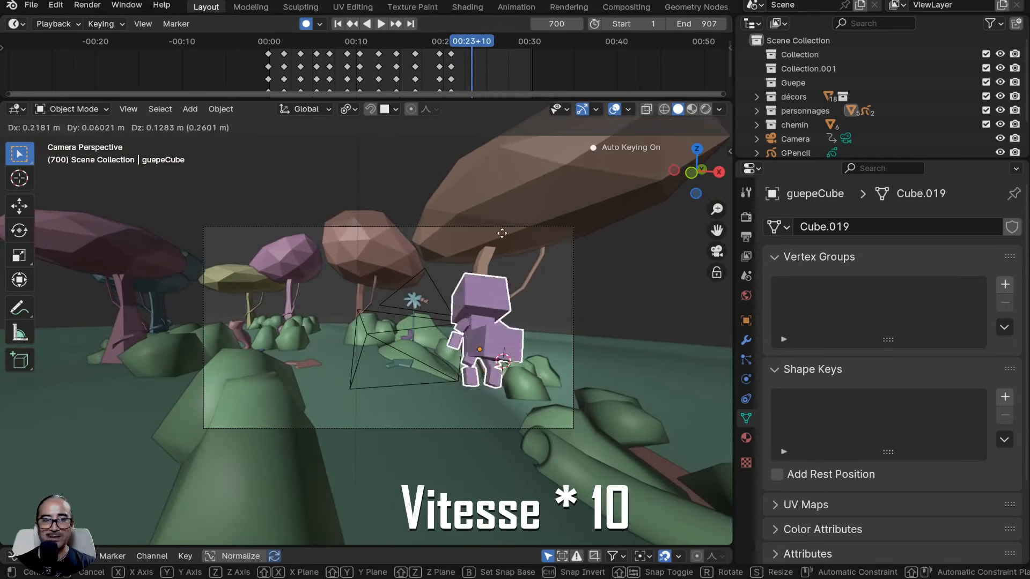
pyautogui.click(496, 370)
pyautogui.press('r')
pyautogui.click(487, 388)
pyautogui.press('r')
pyautogui.click(563, 338)
pyautogui.press('g')
pyautogui.press('y')
pyautogui.click(529, 344)
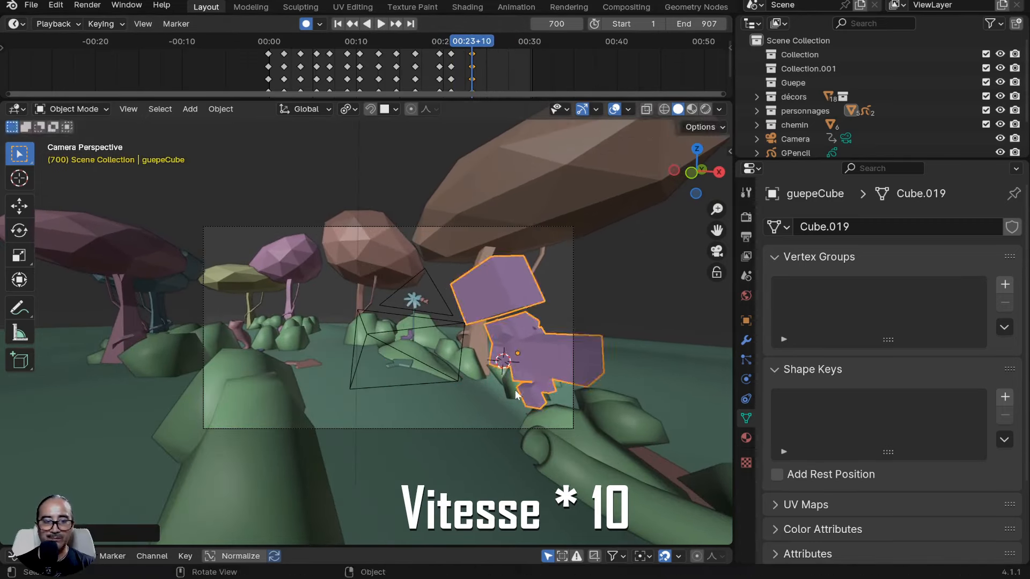
pyautogui.press('g')
pyautogui.click(512, 335)
# Go to frame 770 and key a new trackball rotation of the wasp.
pyautogui.moveTo(456, 47); pyautogui.dragTo(492, 54)
pyautogui.press('r')
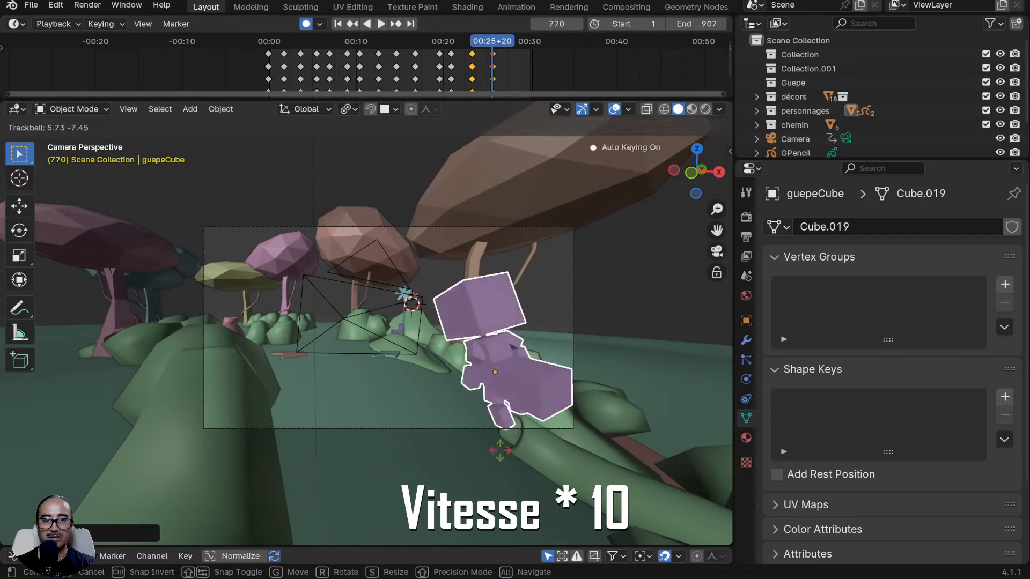
pyautogui.click(468, 438)
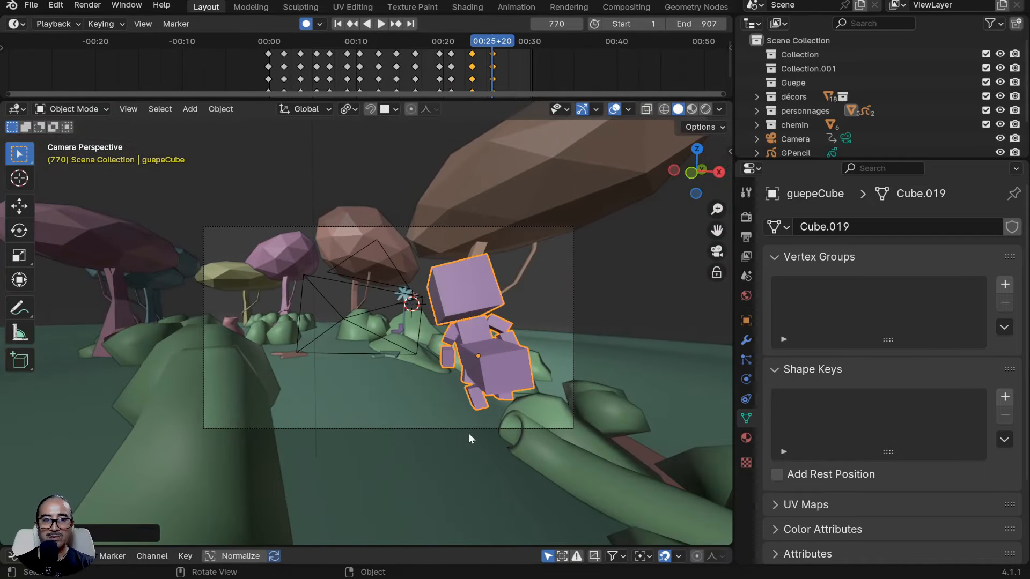
# Shift the second camera's keyframes to about frame 705 and play back the stretch from frame 696 to 744.
pyautogui.click(383, 285)
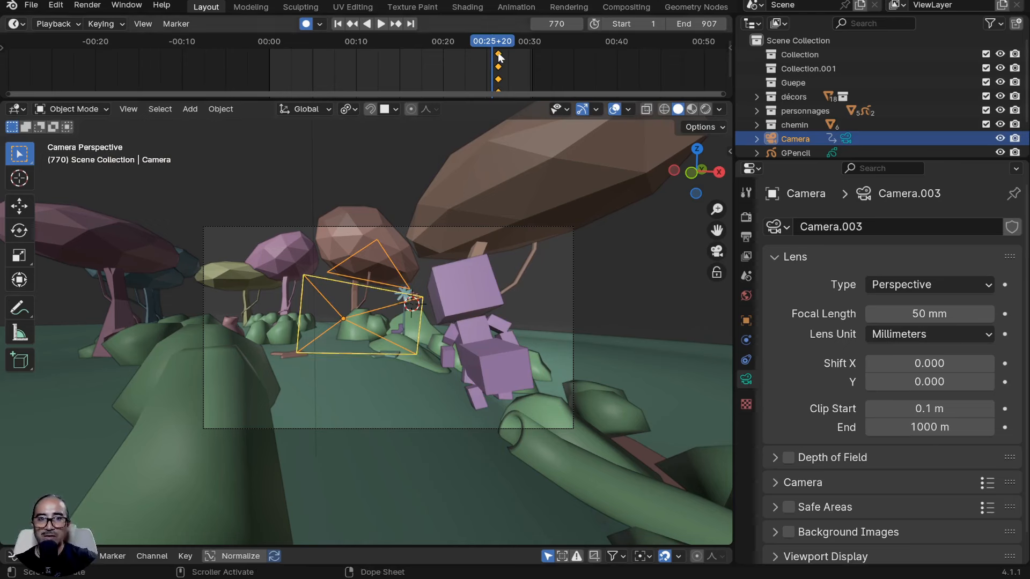
pyautogui.press('g')
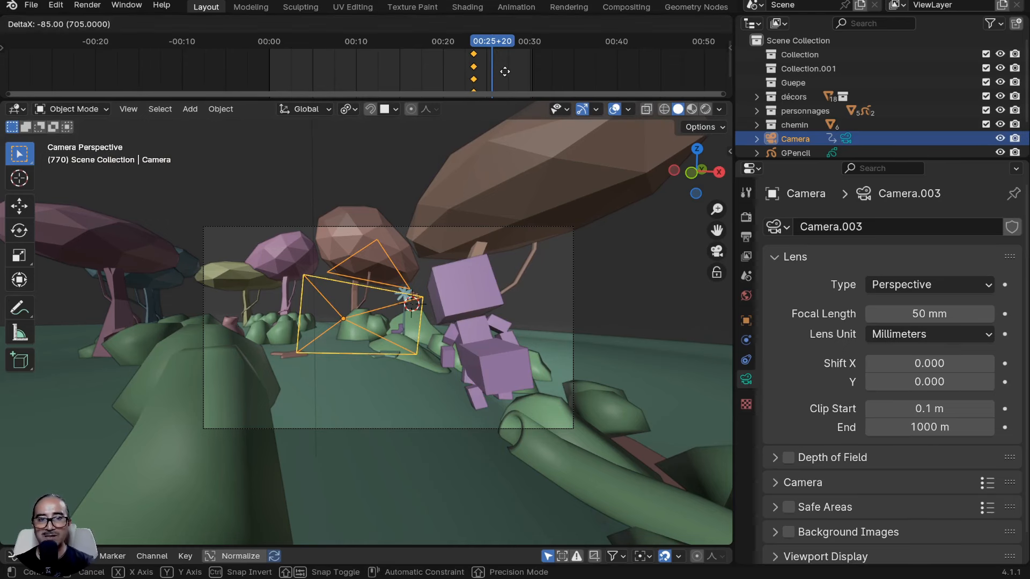
pyautogui.click(500, 74)
pyautogui.moveTo(460, 45)
pyautogui.mouseDown()
pyautogui.moveTo(403, 44)
pyautogui.moveTo(461, 47)
pyautogui.mouseUp()
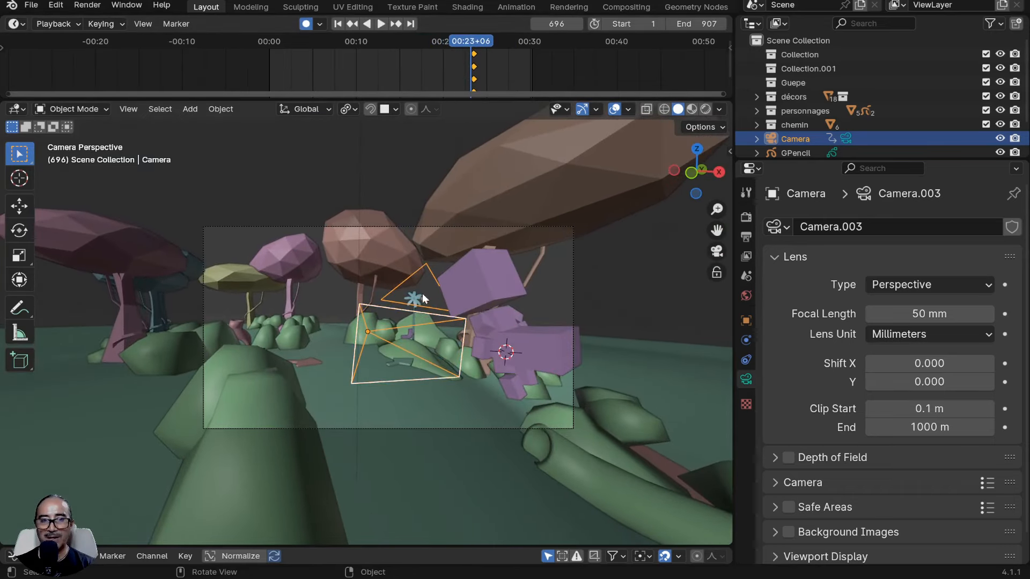
pyautogui.press('space')
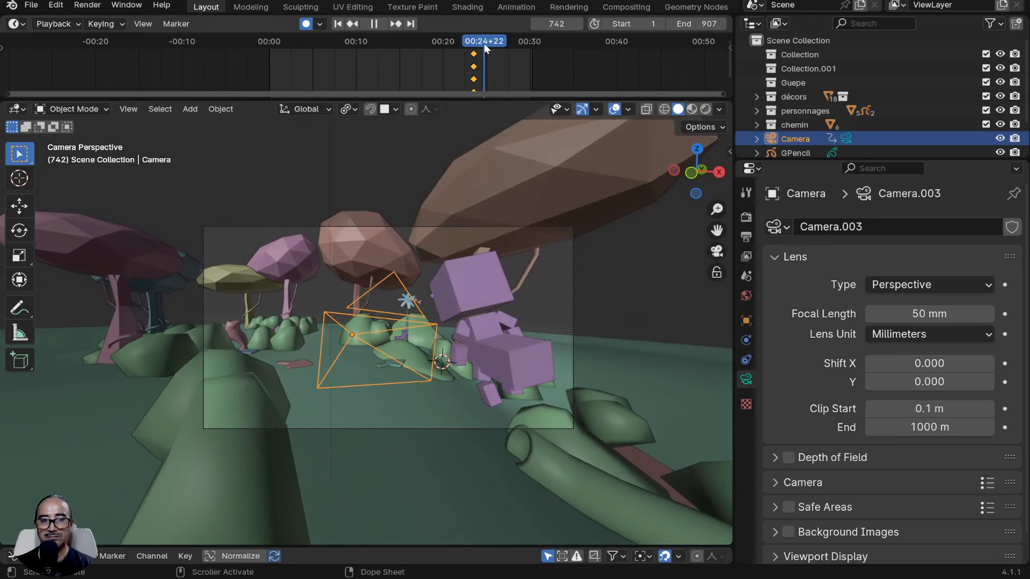
pyautogui.press('space')
pyautogui.click(393, 324)
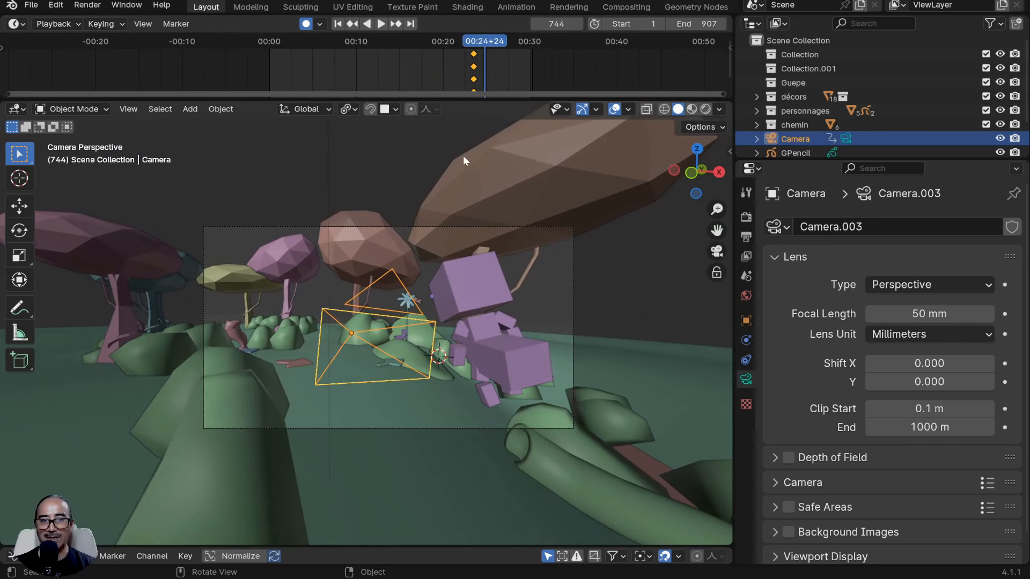
# Select the flight camera and bind it to a timeline marker at frame 0.
pyautogui.click(278, 223)
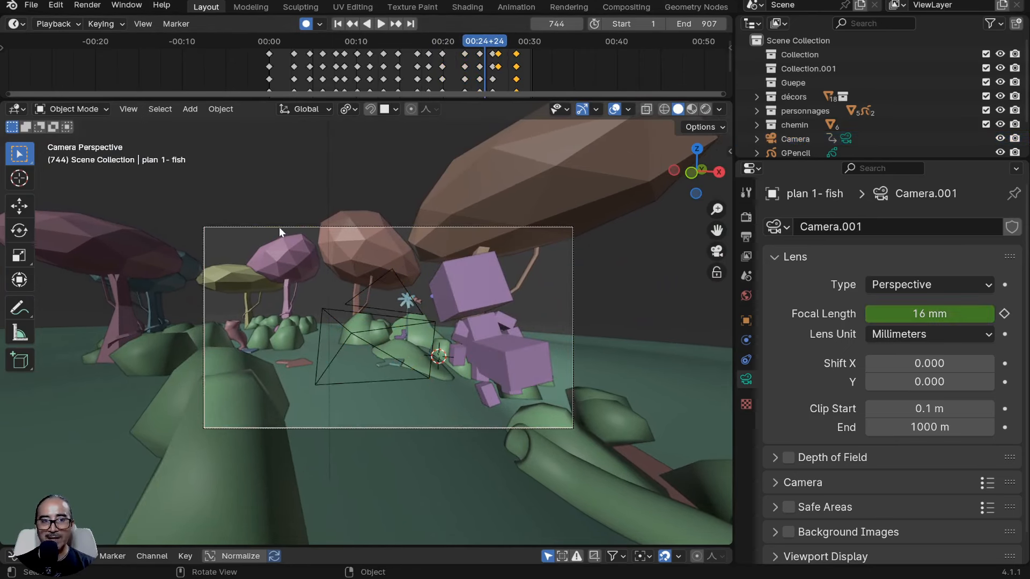
pyautogui.click(269, 42)
pyautogui.press('space')
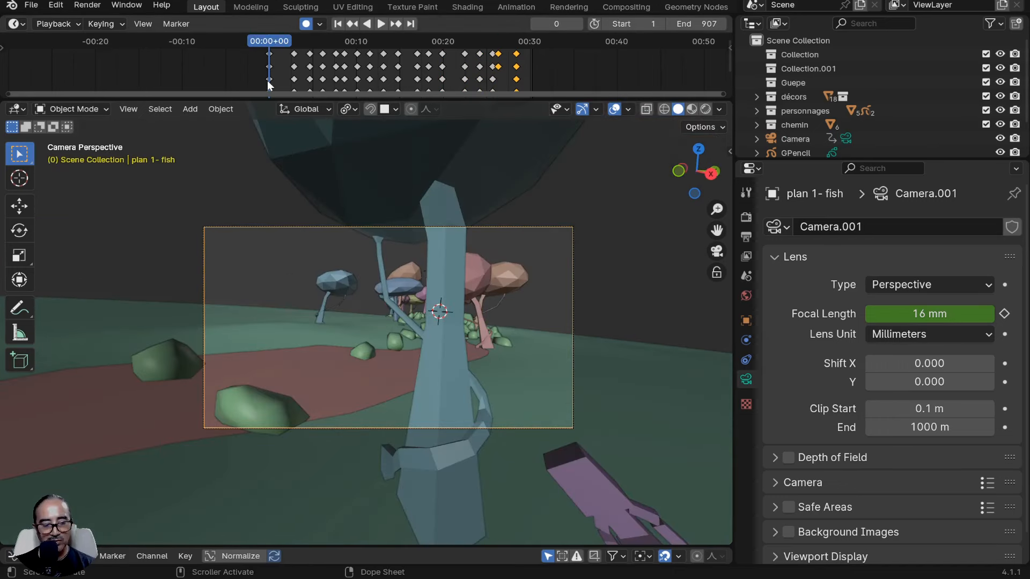
pyautogui.hotkey('ctrl', 'b')
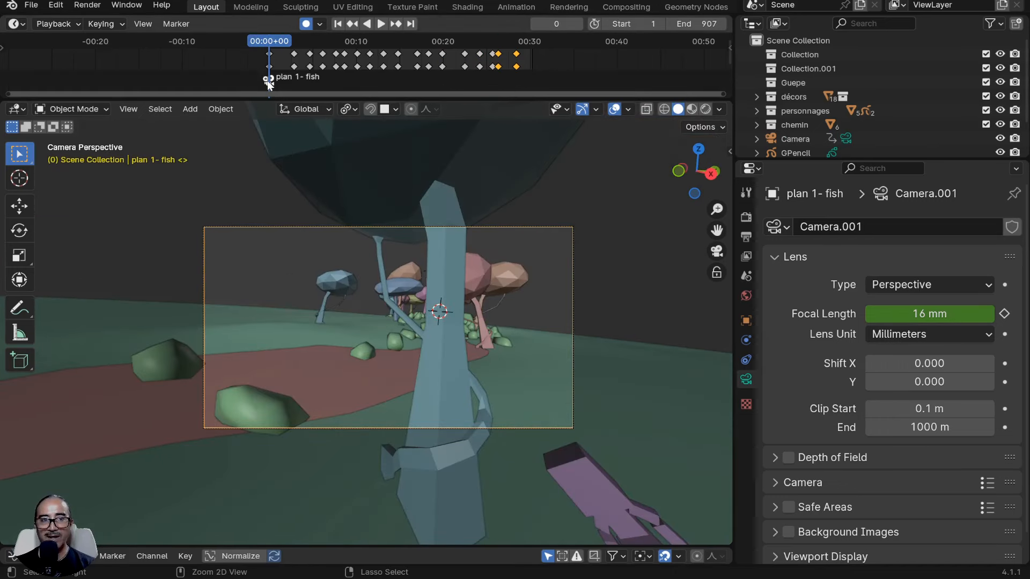
# Enlarge the timeline area and rename the flight camera to plan 1- 18mm.
pyautogui.moveTo(284, 96); pyautogui.dragTo(301, 145)
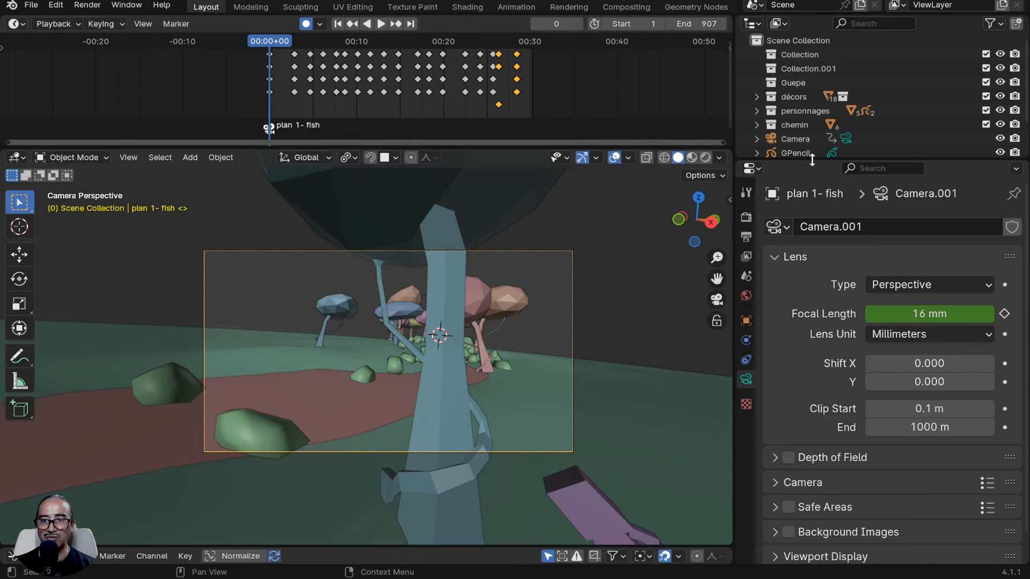
pyautogui.scroll(-3, 817, 112)
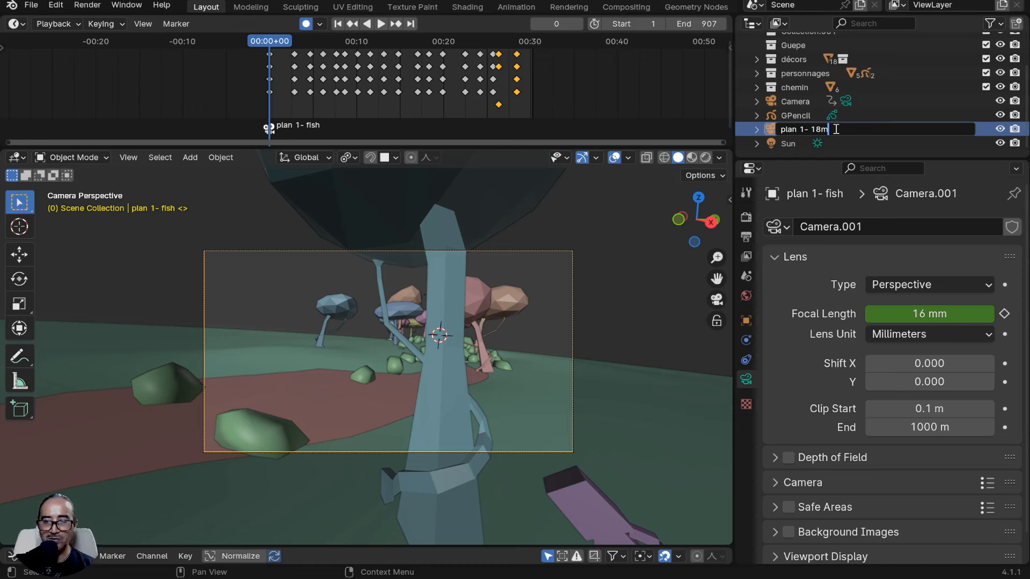
pyautogui.press('Return')
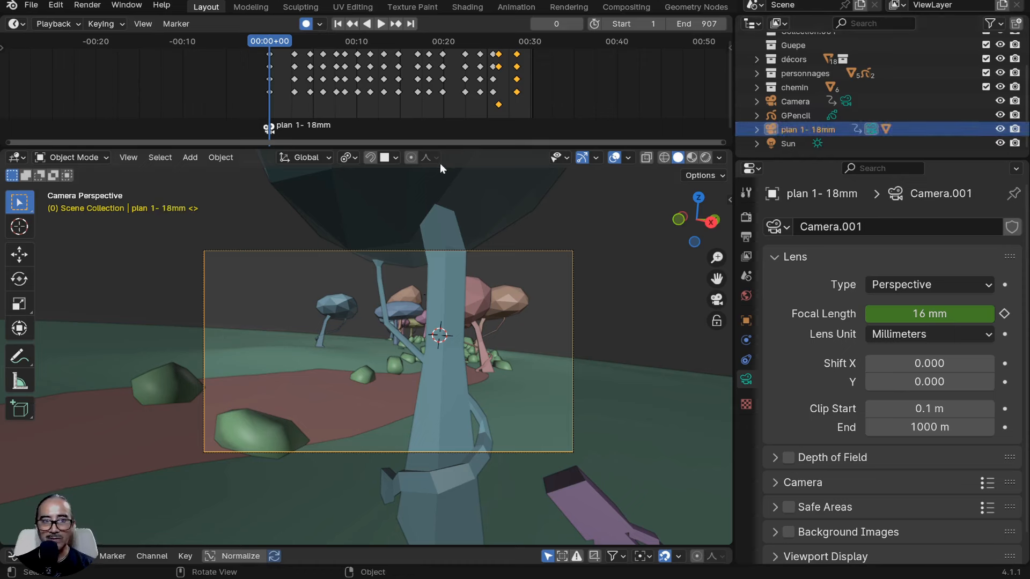
# Go to frame 729 and make the second camera, with the 50 mm lens, the active view.
pyautogui.press('space')
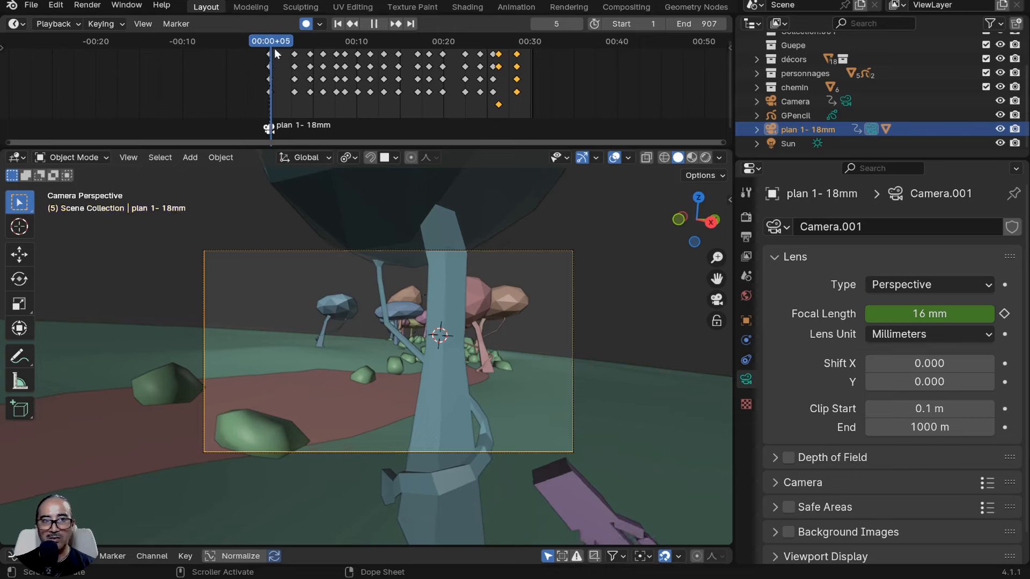
pyautogui.moveTo(290, 53); pyautogui.dragTo(481, 67)
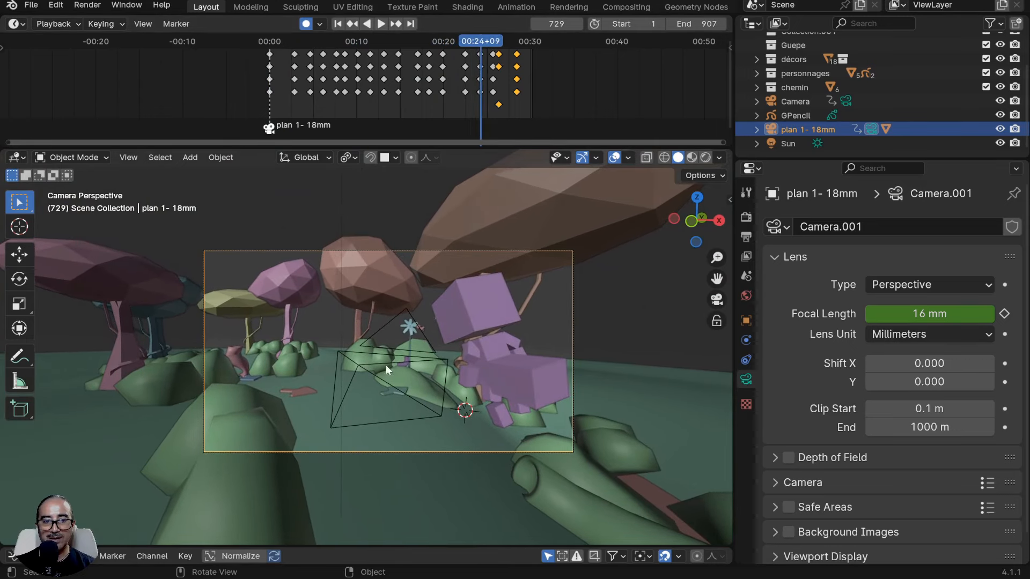
pyautogui.click(387, 351)
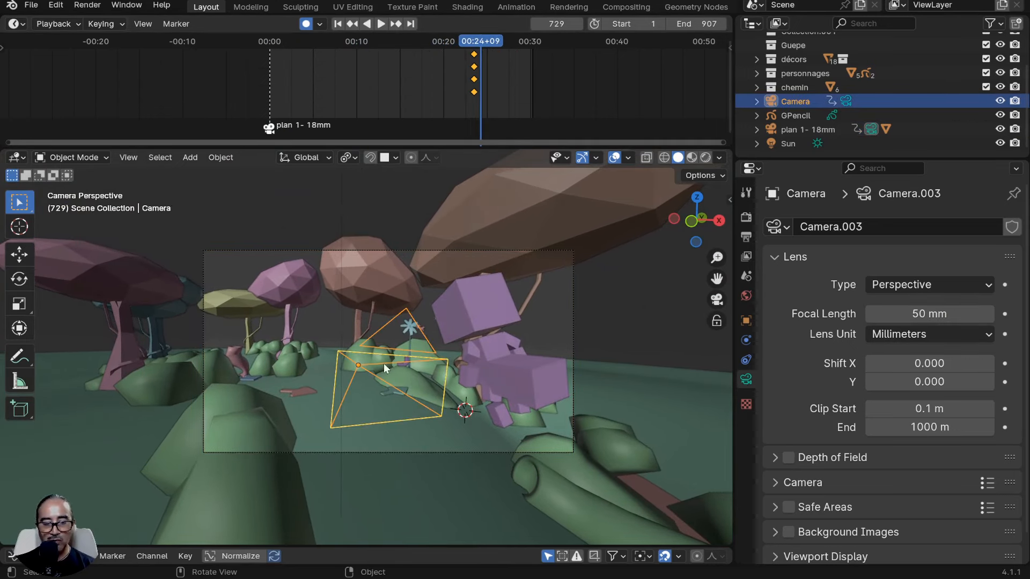
pyautogui.press('ctrl+KP_0')
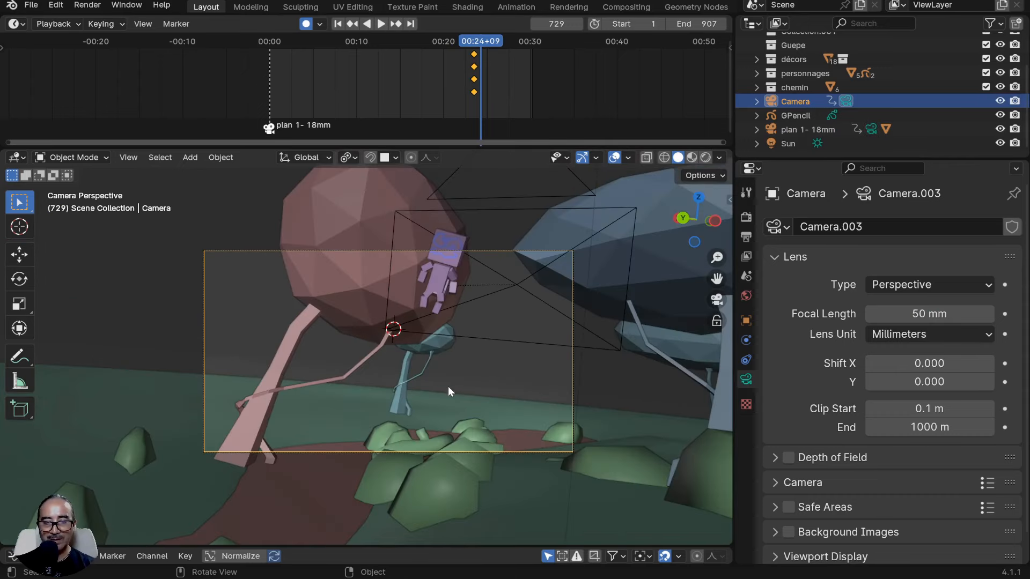
# Reposition the 50 mm camera at frame 729 and dolly it closer to the wasp along its local Z axis.
pyautogui.press('g')
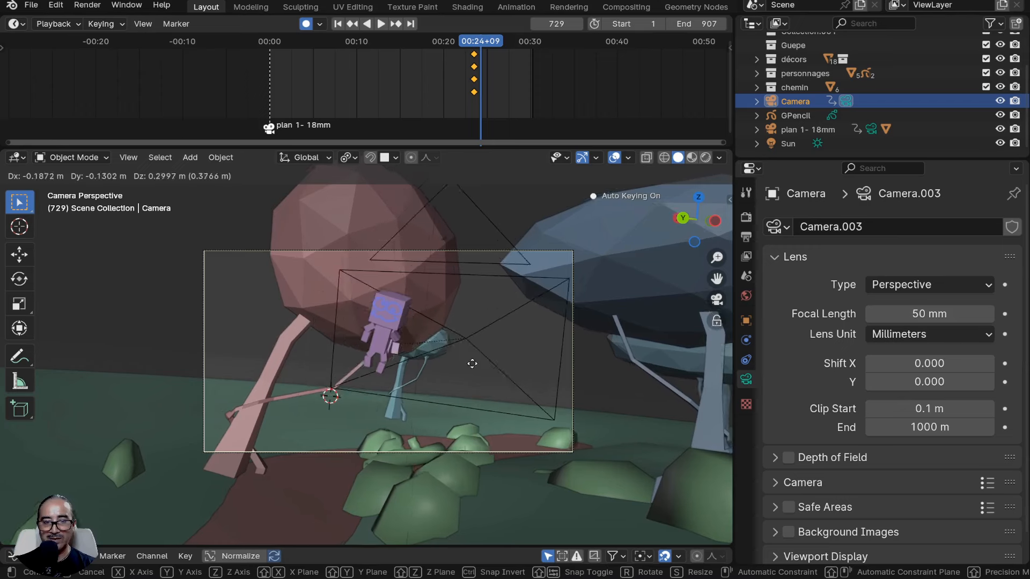
pyautogui.click(455, 363)
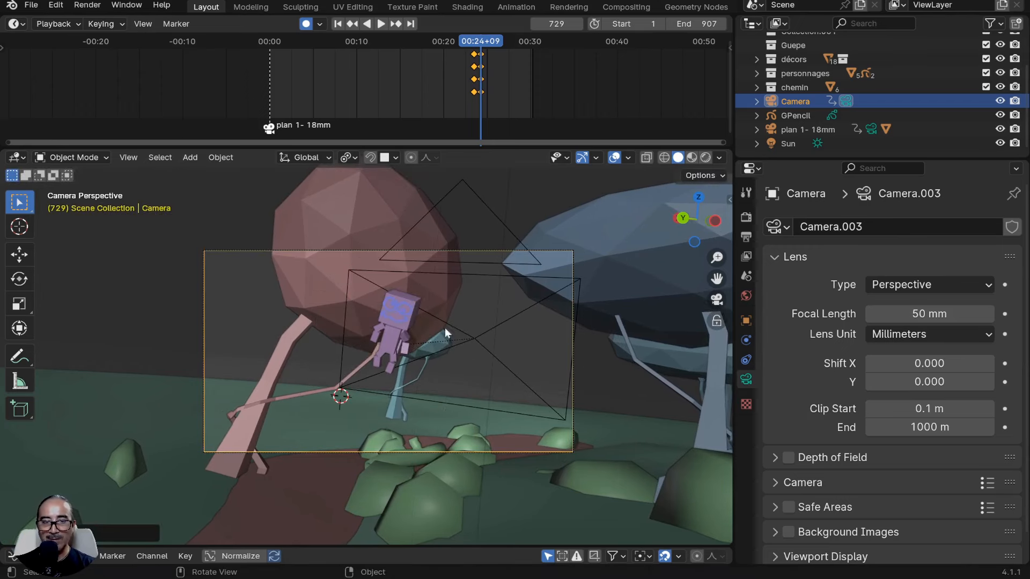
pyautogui.scroll(2, 443, 310)
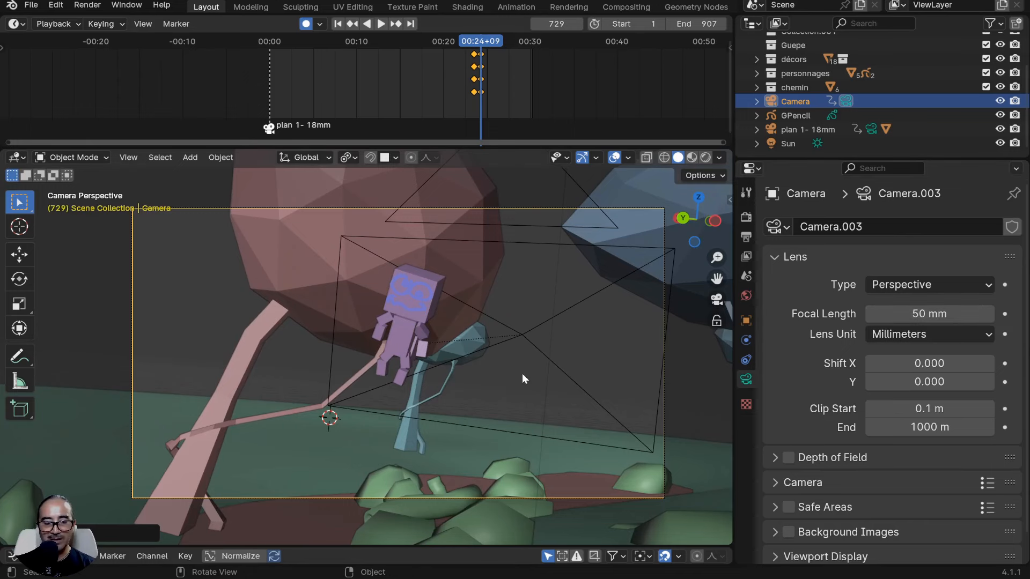
pyautogui.press('g')
pyautogui.press('z')
pyautogui.press('z')
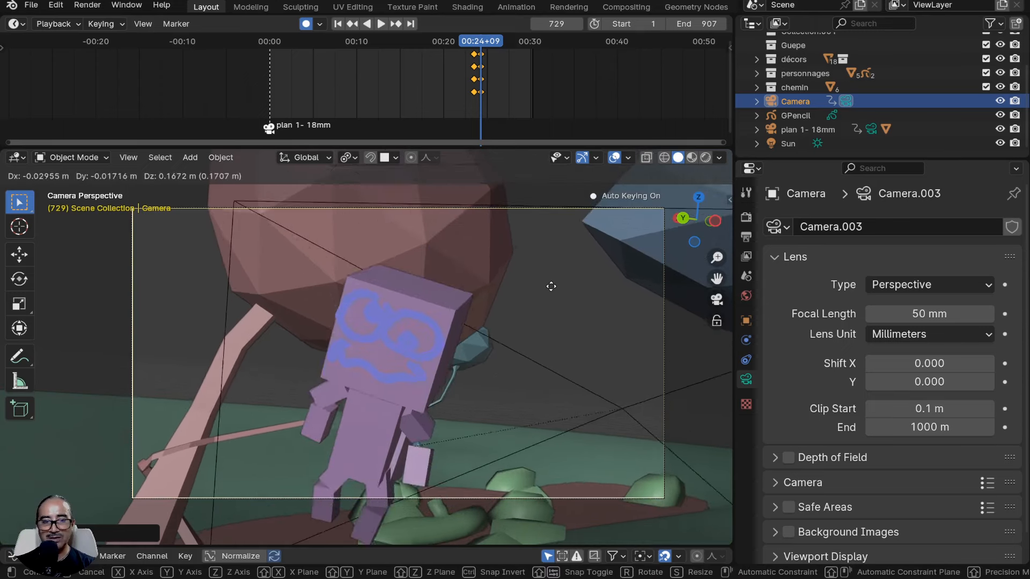
pyautogui.click(489, 346)
# Refine the close-up framing of the wasp by moving and rotating the 50 mm camera.
pyautogui.press('g')
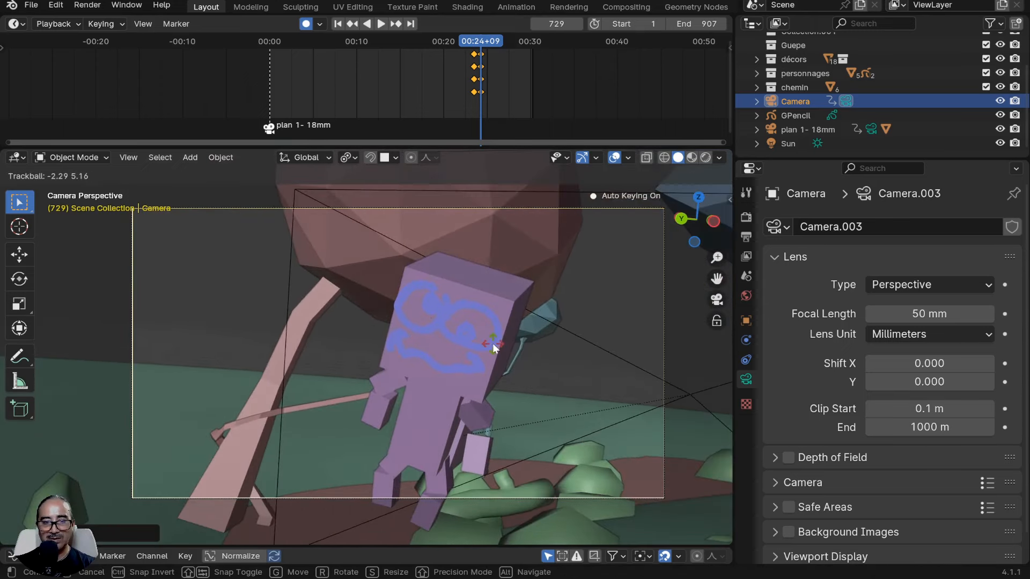
pyautogui.click(493, 350)
pyautogui.press('r')
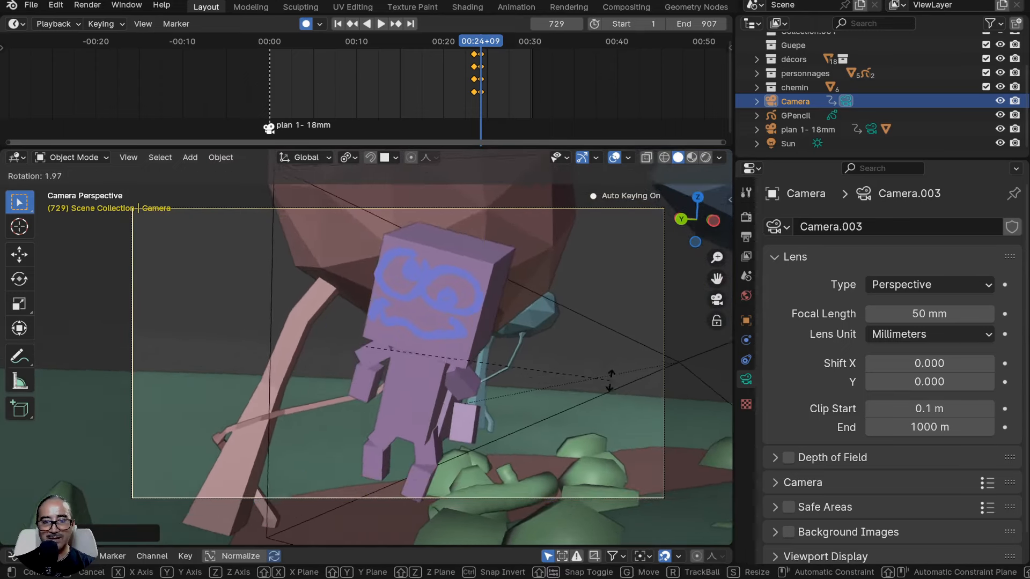
pyautogui.click(607, 400)
pyautogui.press('g')
pyautogui.click(563, 360)
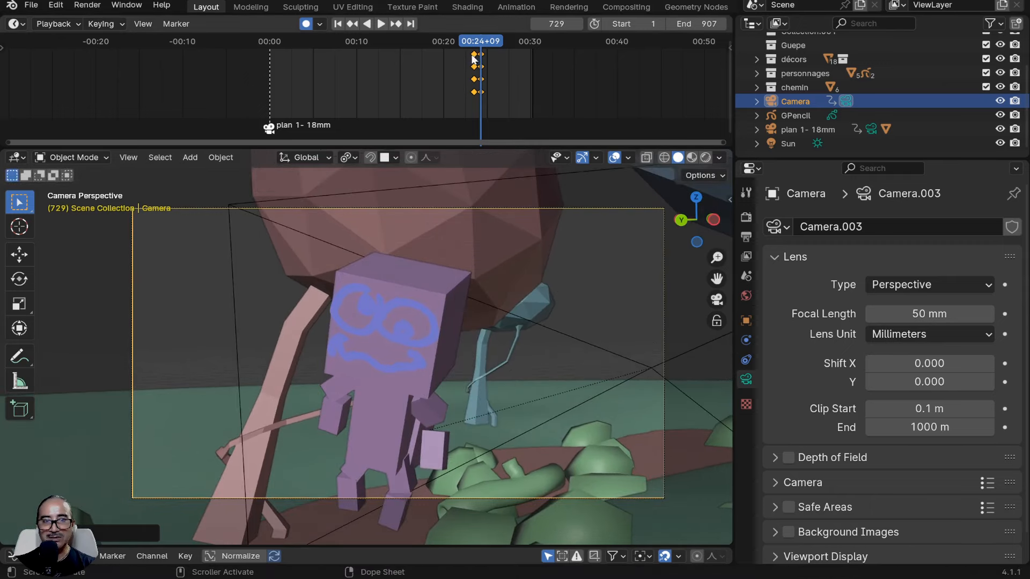
# Review the animation between frames 722 and 744, remove the 50 mm camera's keyframe near frame 705 and stop at frame 731.
pyautogui.press('space')
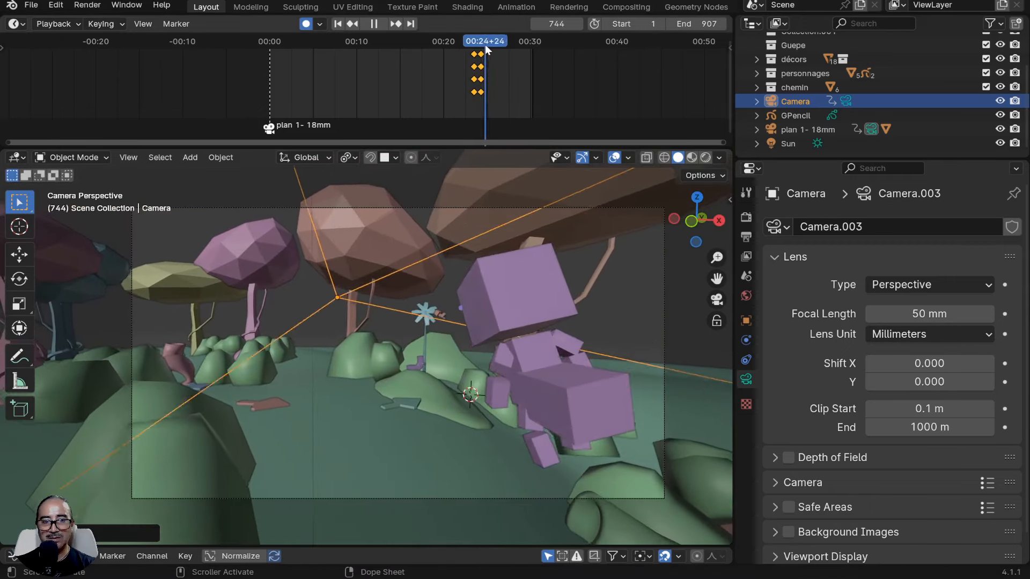
pyautogui.moveTo(488, 43); pyautogui.dragTo(477, 49)
pyautogui.press('space')
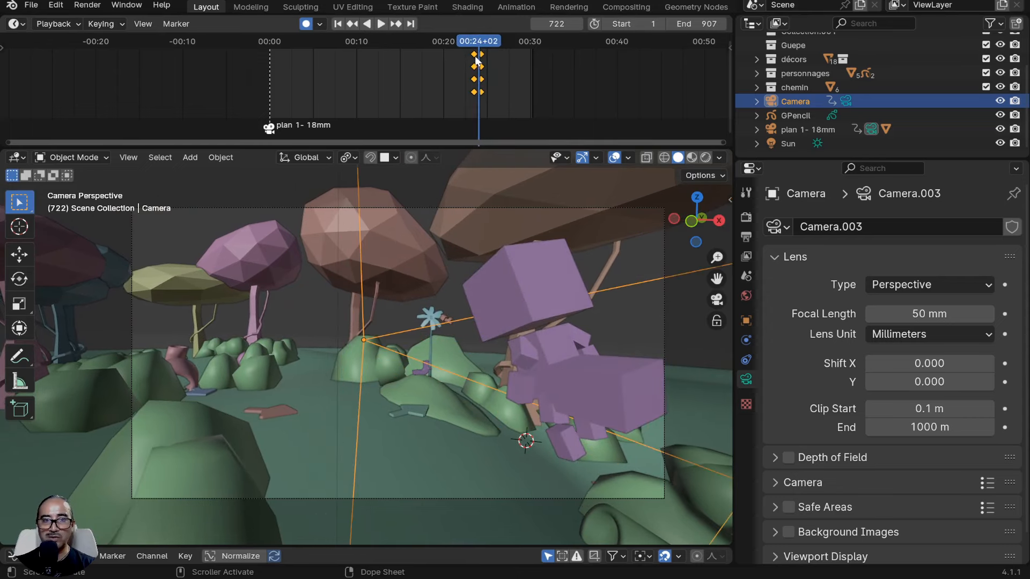
pyautogui.press('space')
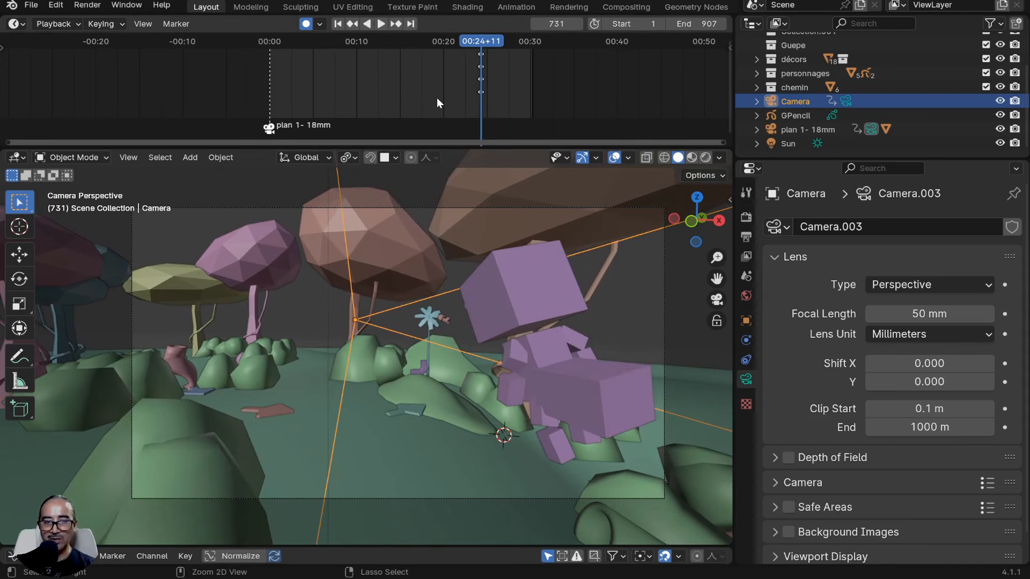
# Look through the 50 mm camera, bind it to a timeline marker at frame 731 and rename it plan1-serre.
pyautogui.scroll(-2, 461, 88)
pyautogui.scroll(-5, 458, 359)
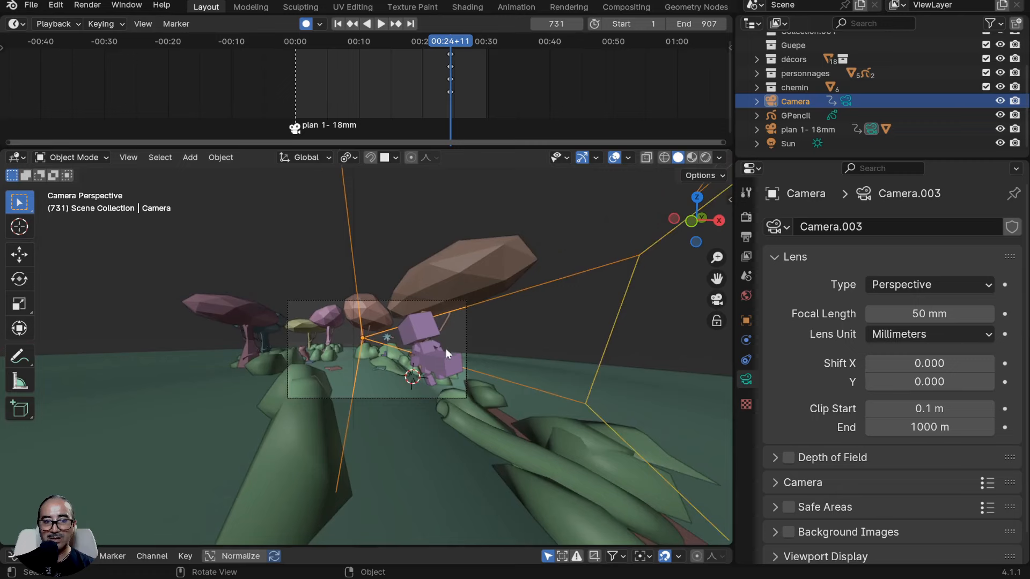
pyautogui.scroll(3, 446, 350)
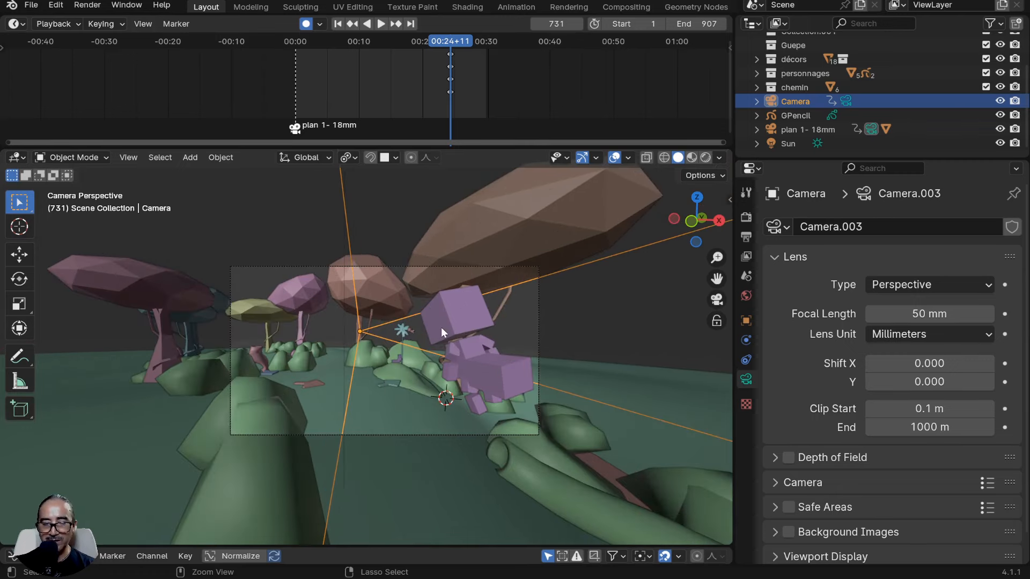
pyautogui.press('ctrl+KP_0')
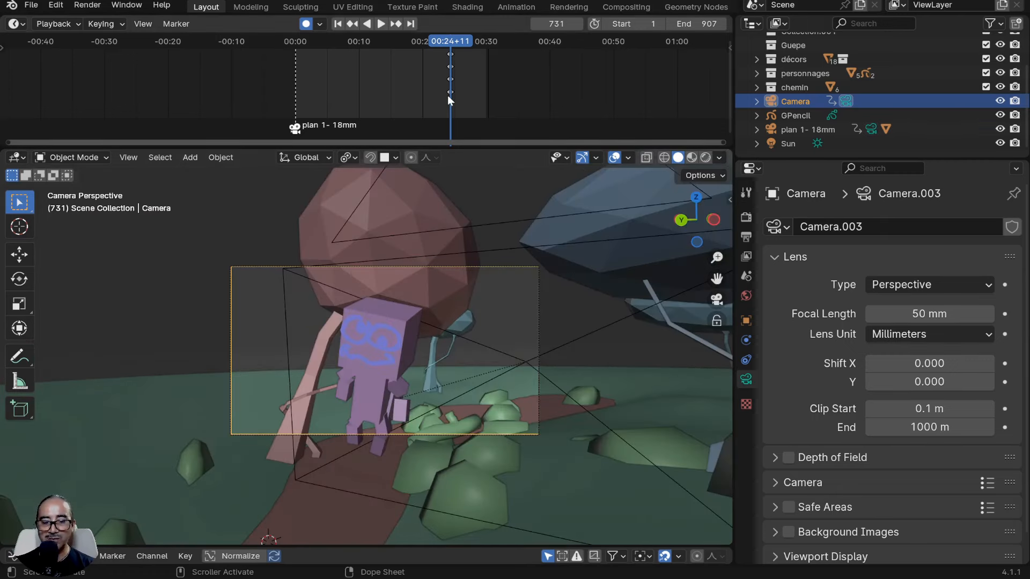
pyautogui.hotkey('ctrl', 'b')
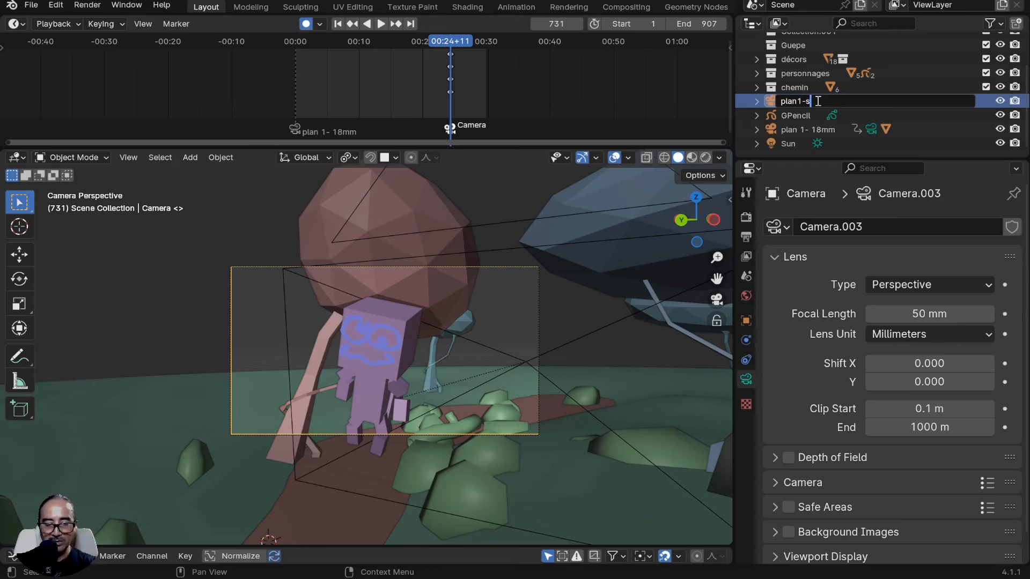
pyautogui.press('Return')
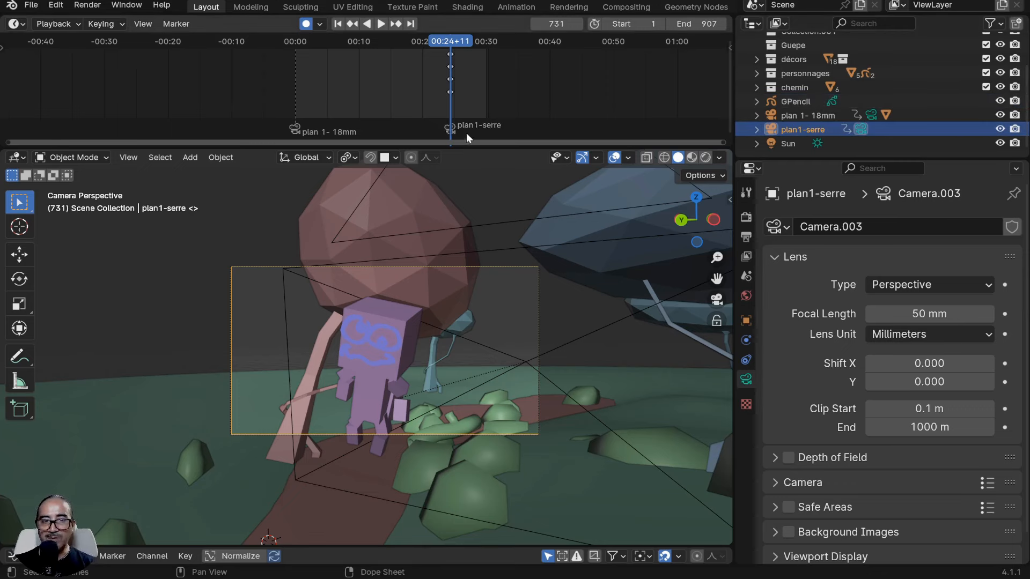
# Play the animation from frame 479 through the cut to the plan1-serre camera, stopping at frame 780.
pyautogui.moveTo(446, 43); pyautogui.dragTo(386, 44)
pyautogui.press('space')
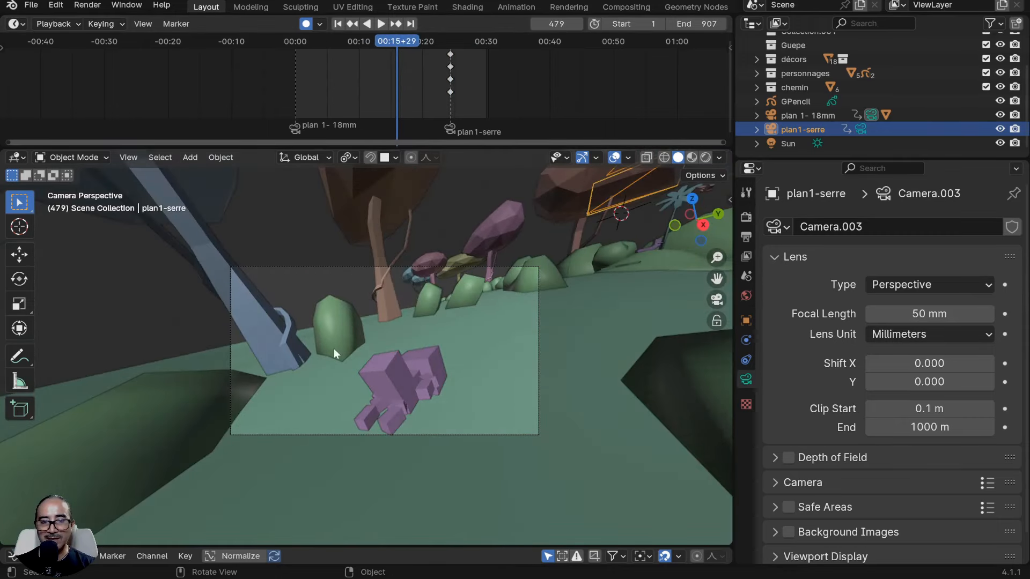
pyautogui.press('space')
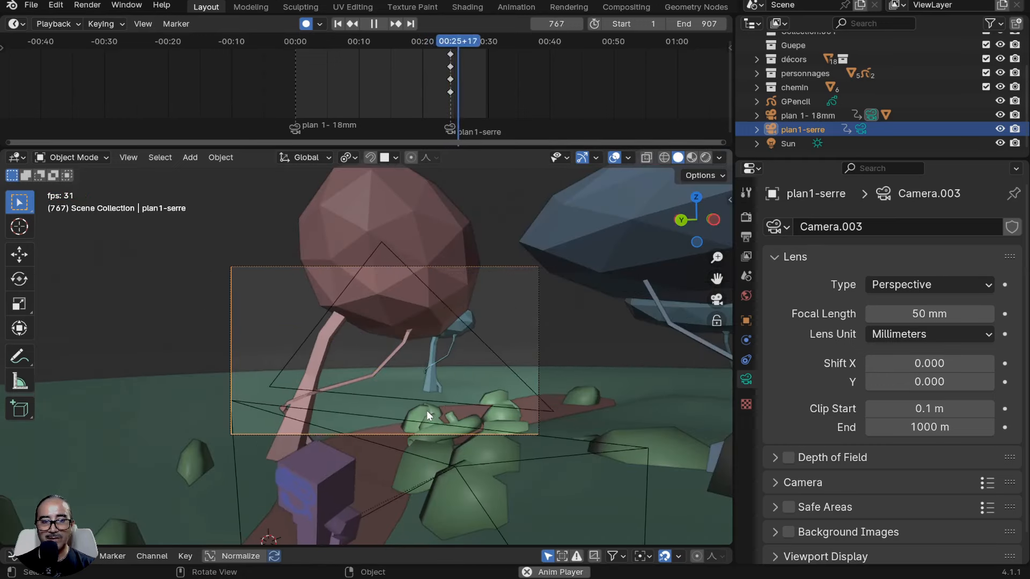
pyautogui.press('space')
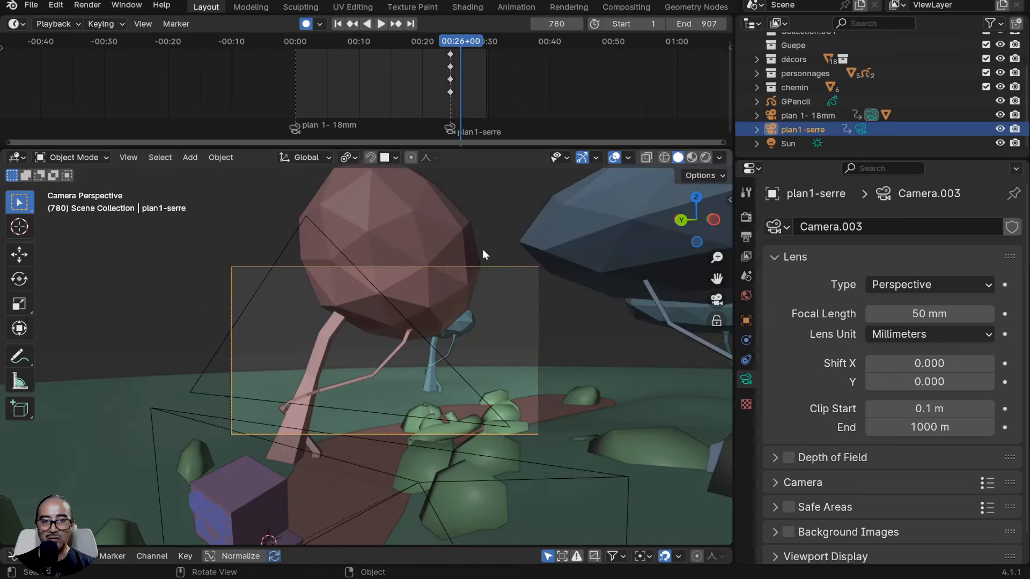
pyautogui.moveTo(483, 253); pyautogui.dragTo(413, 363, button='middle')
# Move the plan1-serre camera marker earlier, to just before frame 694.
pyautogui.moveTo(460, 43); pyautogui.dragTo(443, 48)
pyautogui.press('space')
pyautogui.scroll(2, 460, 138)
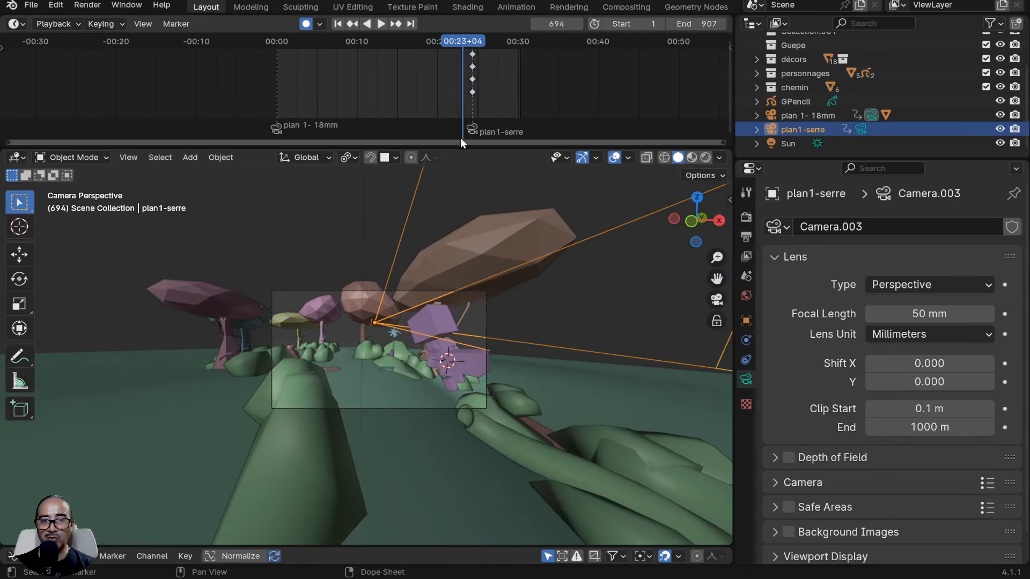
pyautogui.click(472, 129)
pyautogui.press('g')
pyautogui.click(504, 131)
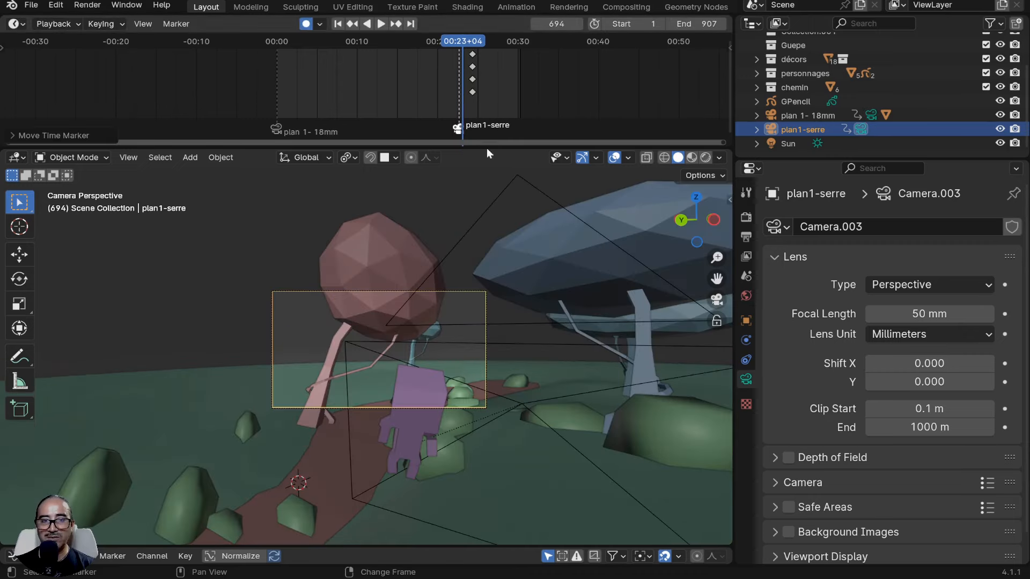
# Move the plan1-serre camera at frame 764 to bring the wasp back inside the frame.
pyautogui.moveTo(453, 43); pyautogui.dragTo(481, 43)
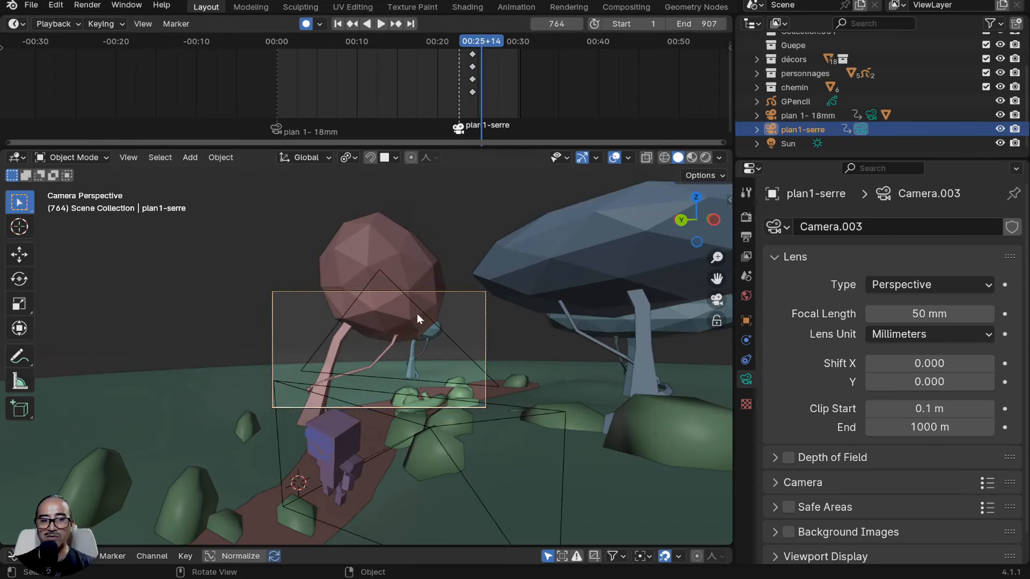
pyautogui.press('g')
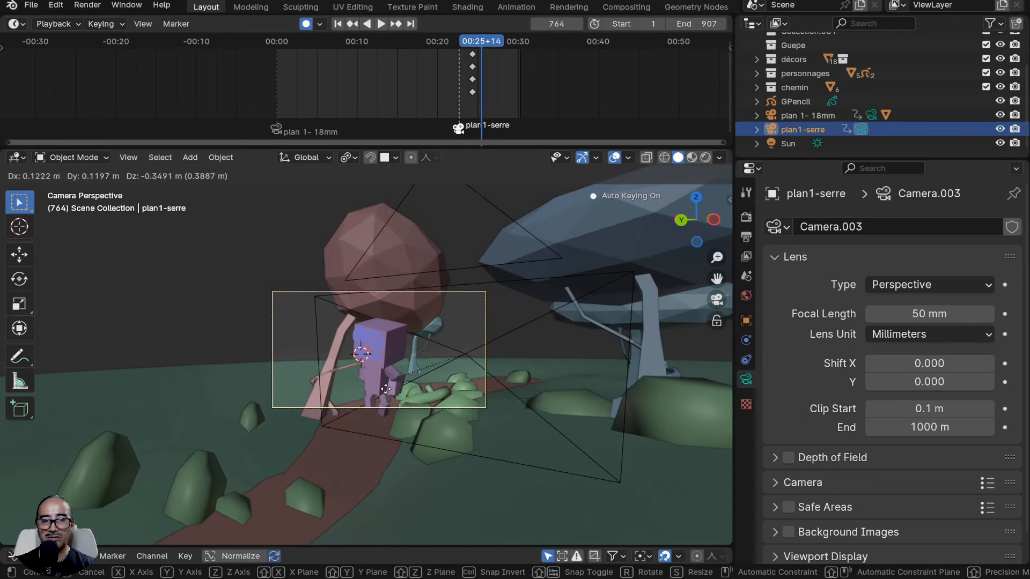
pyautogui.click(385, 393)
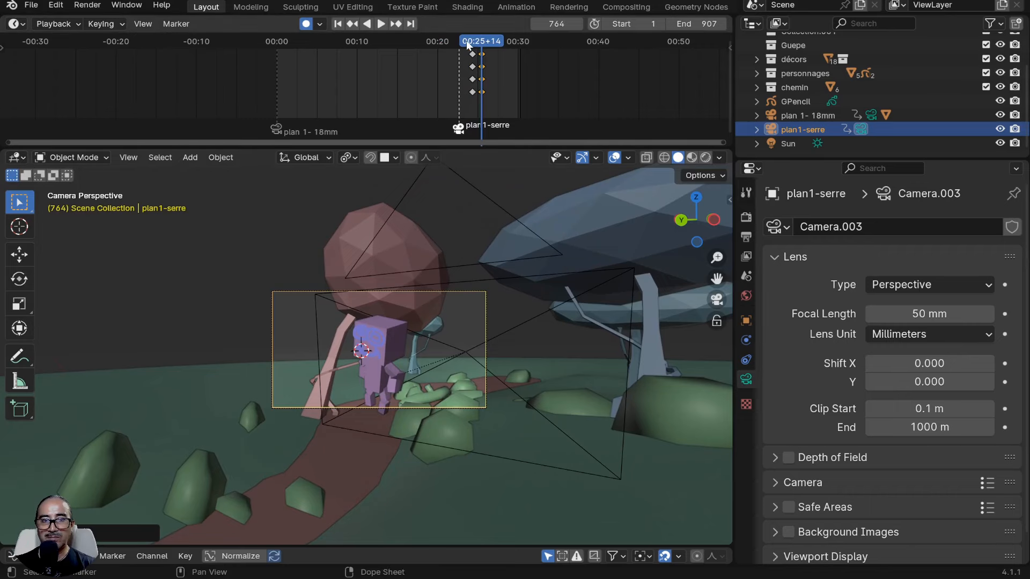
# Move and rotate the plan1-serre camera at frame 770 to reframe the wasp, and delete its keyframe at frame 764.
pyautogui.moveTo(479, 43); pyautogui.dragTo(483, 44)
pyautogui.press('g')
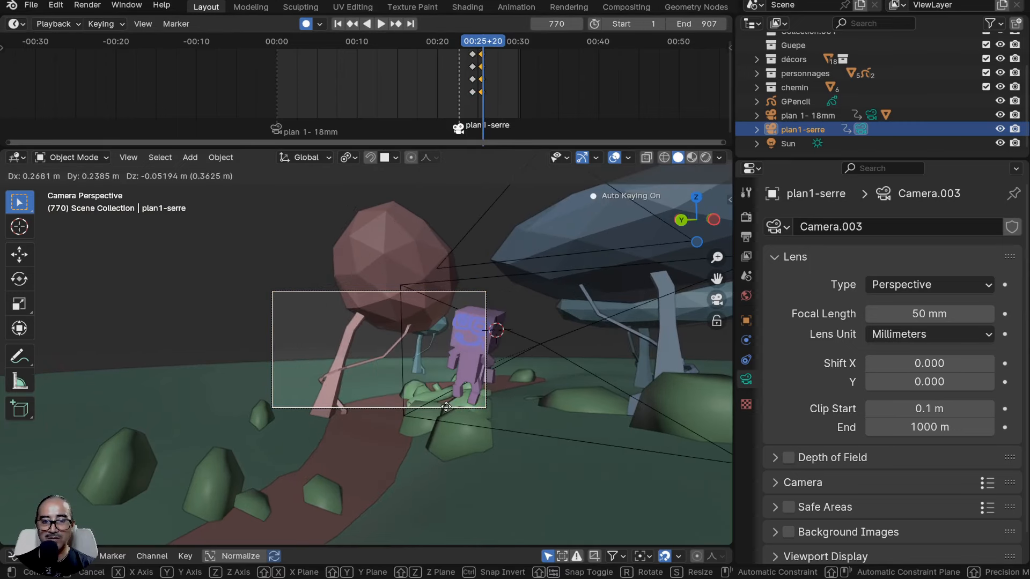
pyautogui.press('r')
pyautogui.press('r')
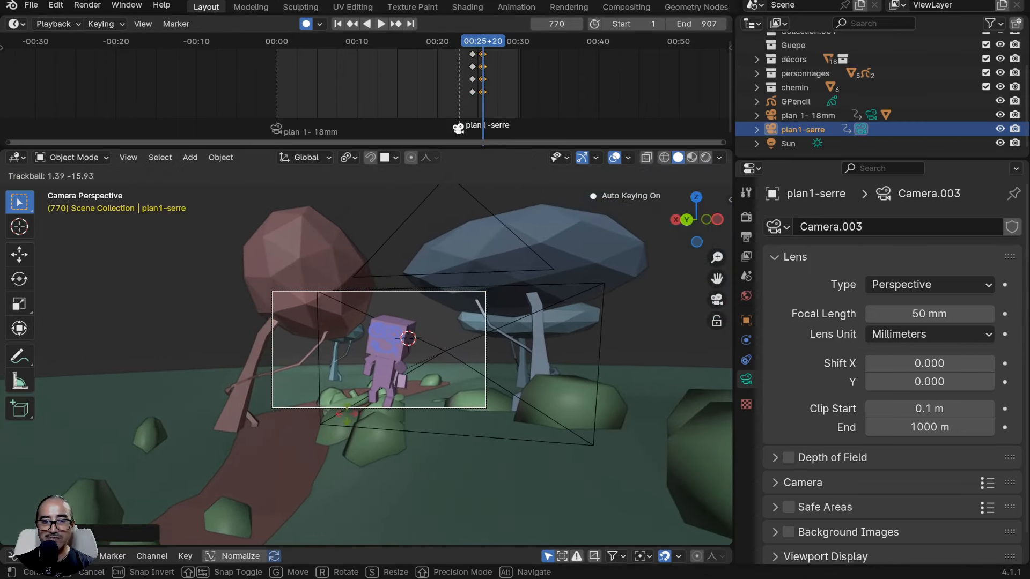
pyautogui.press('Return')
pyautogui.scroll(3, 519, 89)
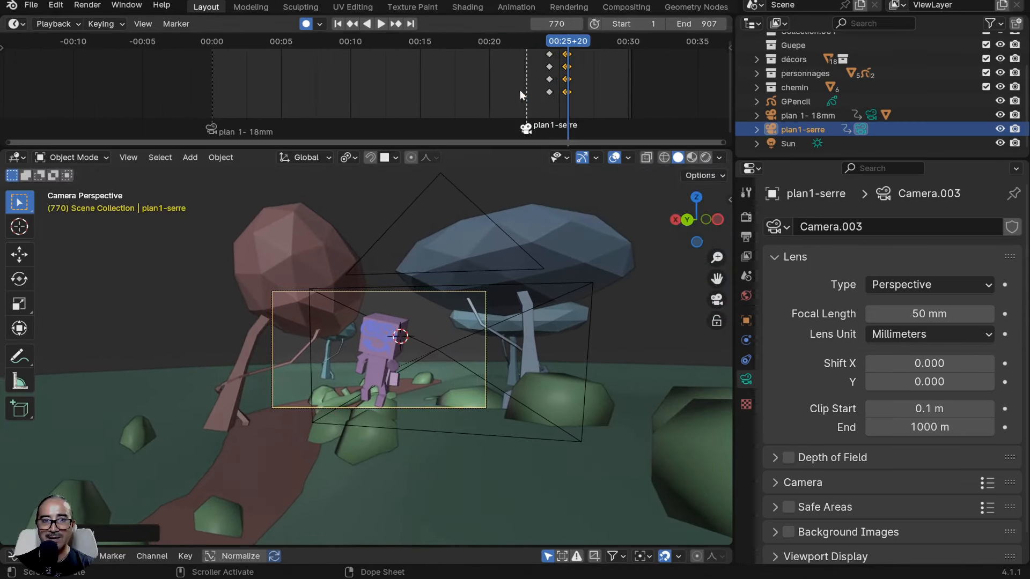
pyautogui.press('x')
pyautogui.click(564, 92)
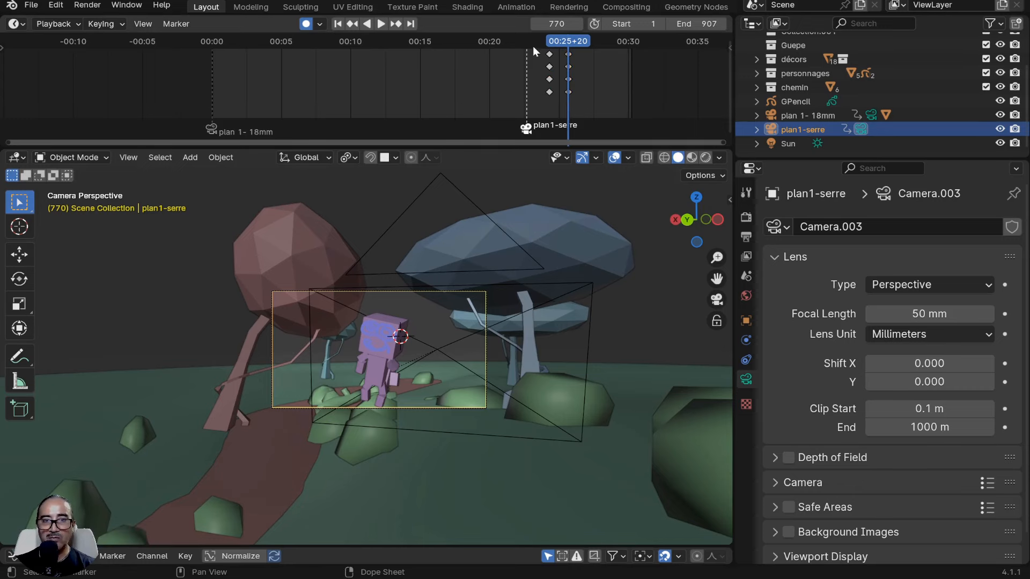
# Reframe the wasp with the plan1-serre camera at frame 785 and delete the camera's keyframe at frame 770.
pyautogui.moveTo(533, 46); pyautogui.dragTo(566, 43)
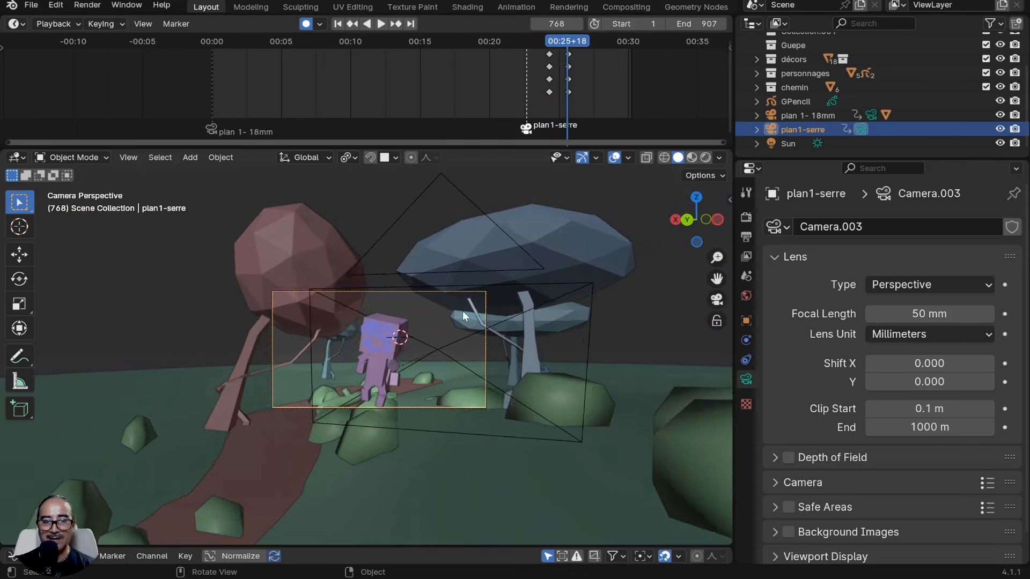
pyautogui.scroll(4, 330, 378)
pyautogui.press('space')
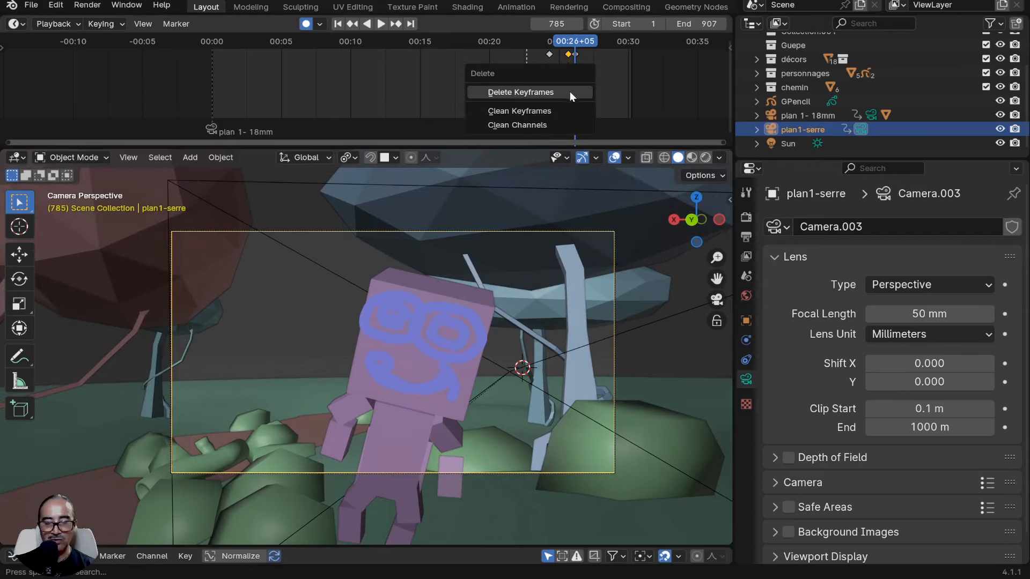
pyautogui.click(569, 91)
# Play the close-up to frame 762 and move the plan1-serre camera there to bring the wasp fully into frame.
pyautogui.click(534, 42)
pyautogui.press('space')
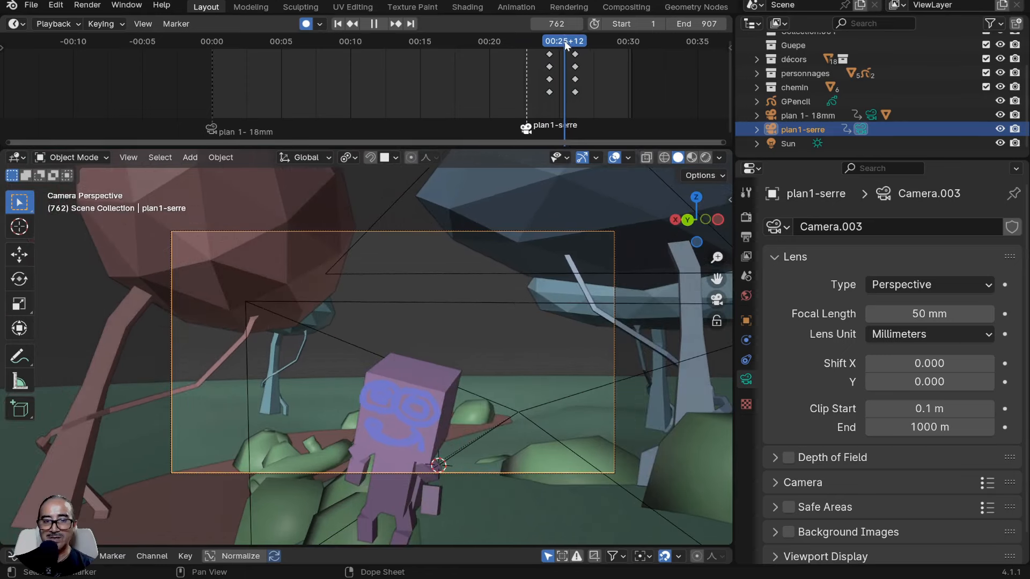
pyautogui.press('space')
pyautogui.press('g')
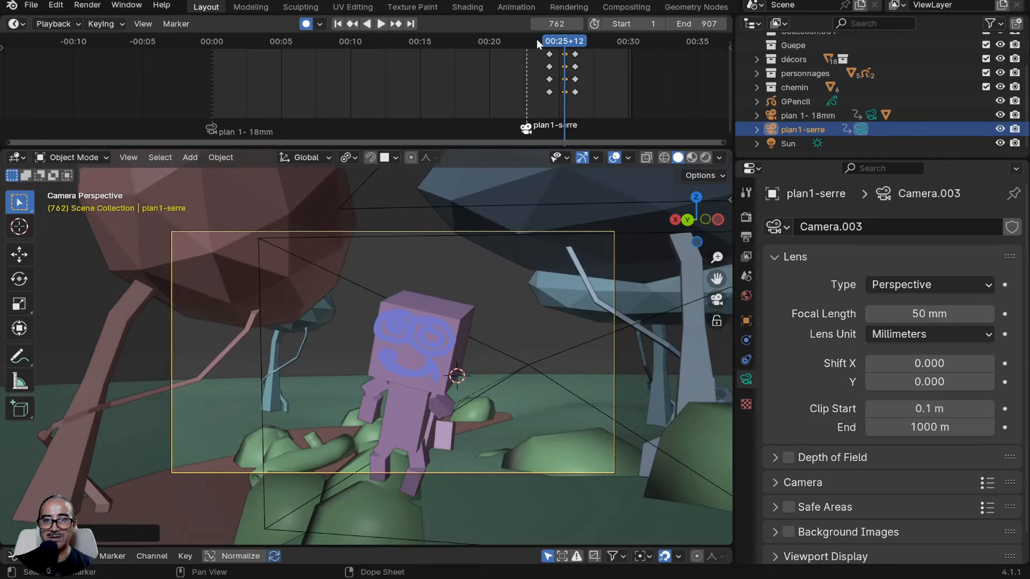
# Review the close-up up to frame 810 and place a duplicate of the plan 1- 18mm camera marker there.
pyautogui.press('space')
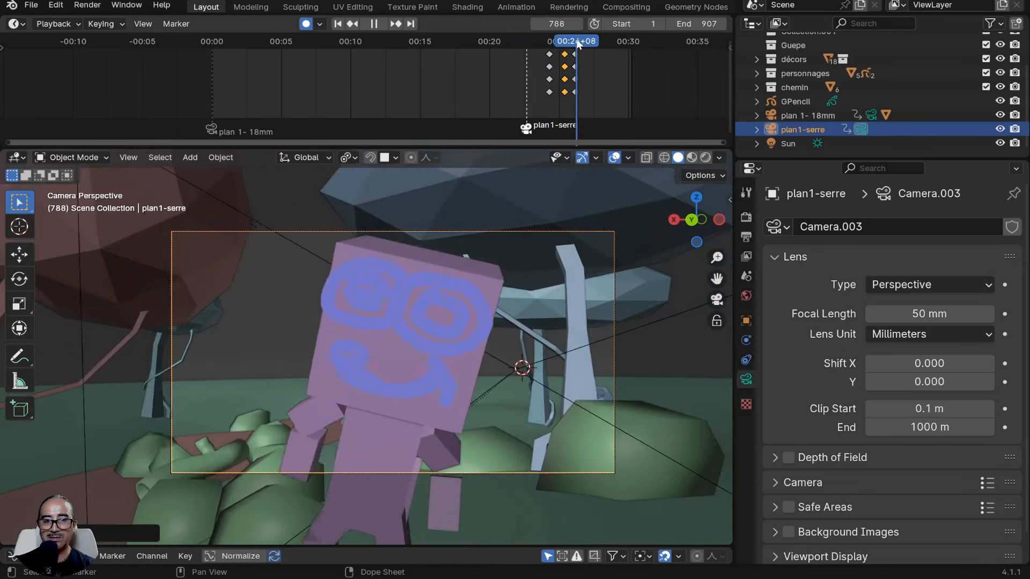
pyautogui.moveTo(582, 45)
pyautogui.mouseDown()
pyautogui.moveTo(523, 54)
pyautogui.moveTo(581, 57)
pyautogui.mouseUp()
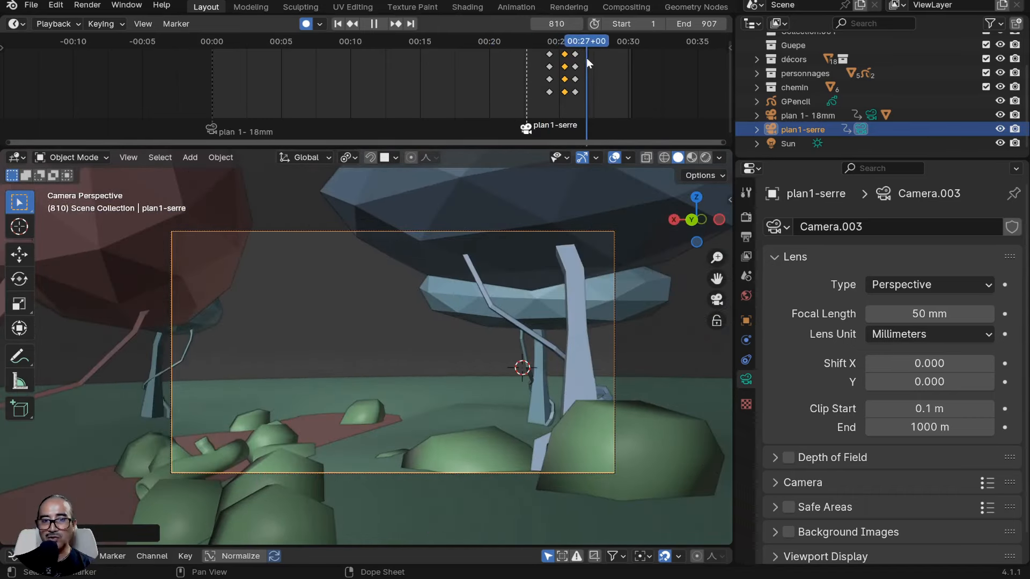
pyautogui.press('space')
pyautogui.click(204, 131)
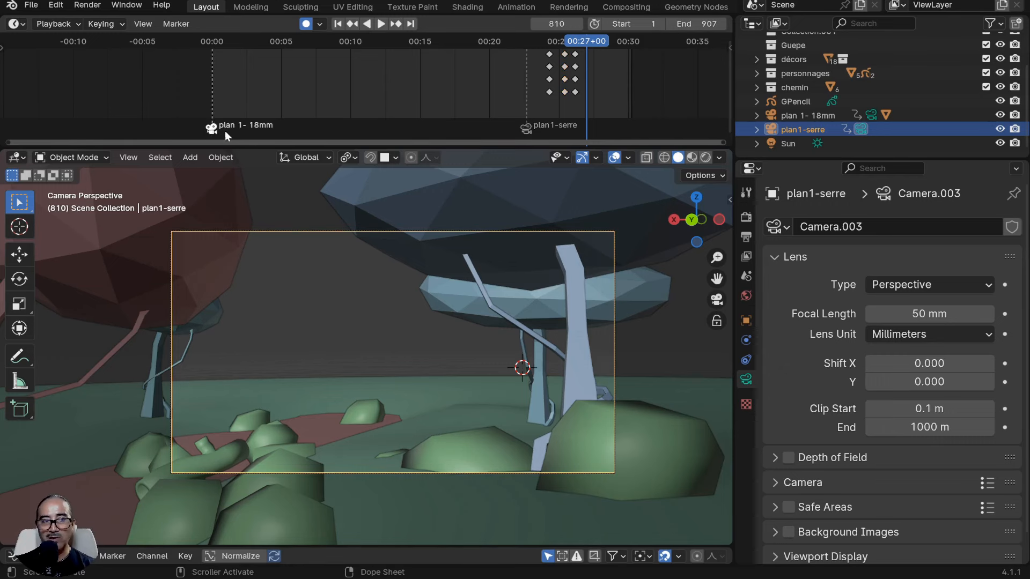
pyautogui.hotkey('shift', 'd')
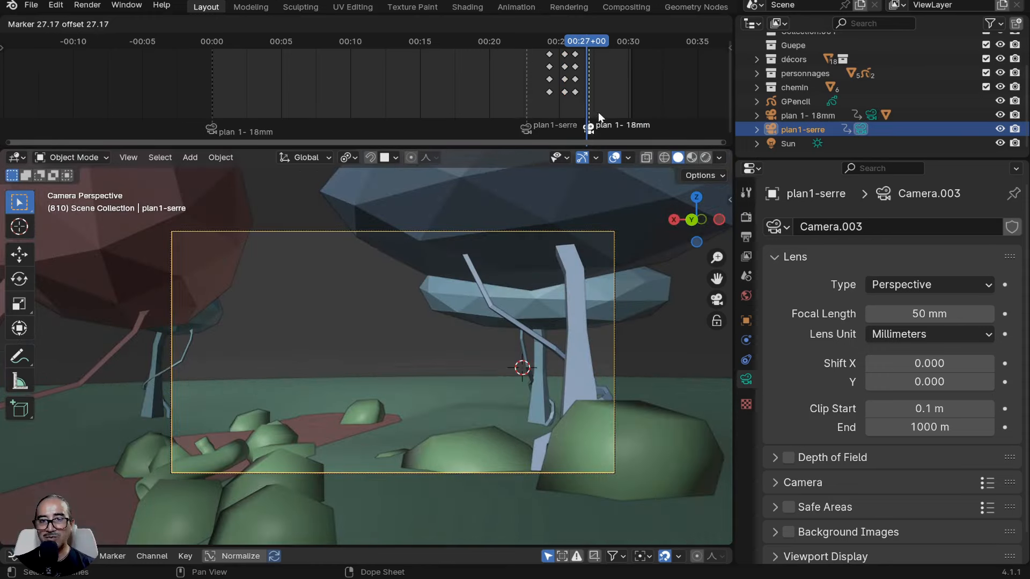
pyautogui.click(596, 114)
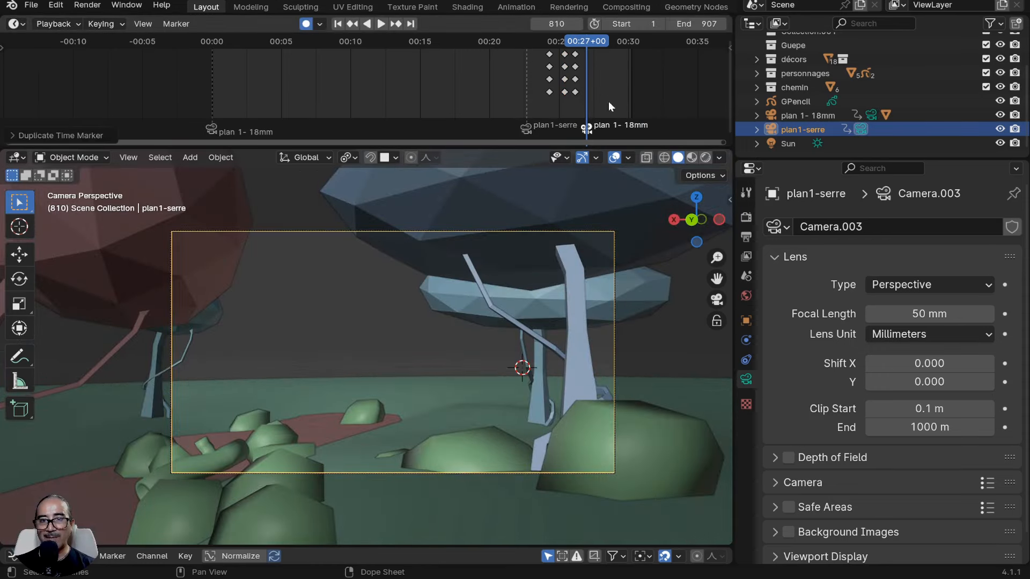
# Check the cut back to the 18 mm camera up to frame 828 and play the whole animation from the start.
pyautogui.moveTo(587, 40)
pyautogui.mouseDown()
pyautogui.moveTo(578, 41)
pyautogui.moveTo(616, 41)
pyautogui.moveTo(576, 45)
pyautogui.moveTo(594, 45)
pyautogui.mouseUp()
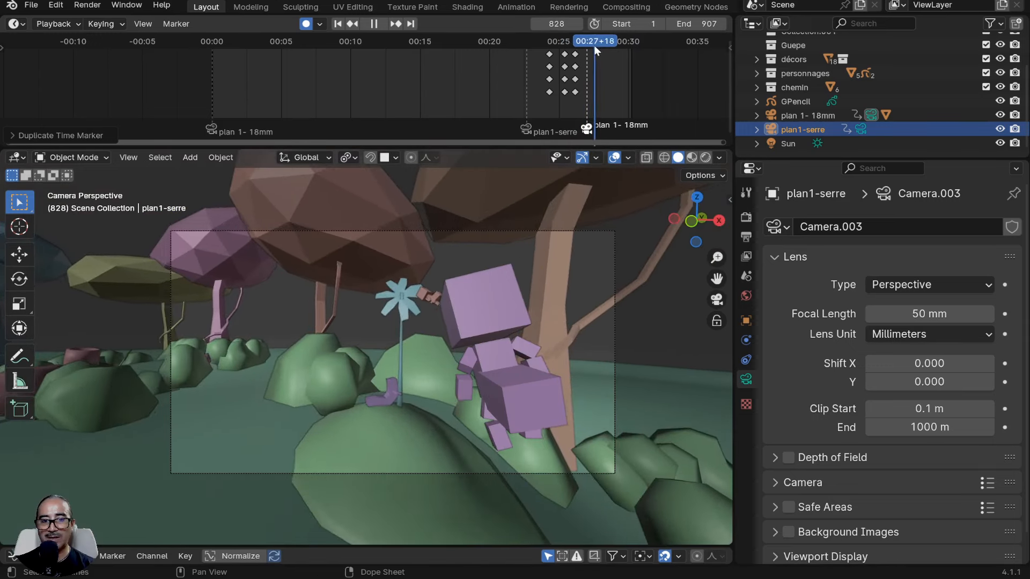
pyautogui.scroll(-4, 545, 84)
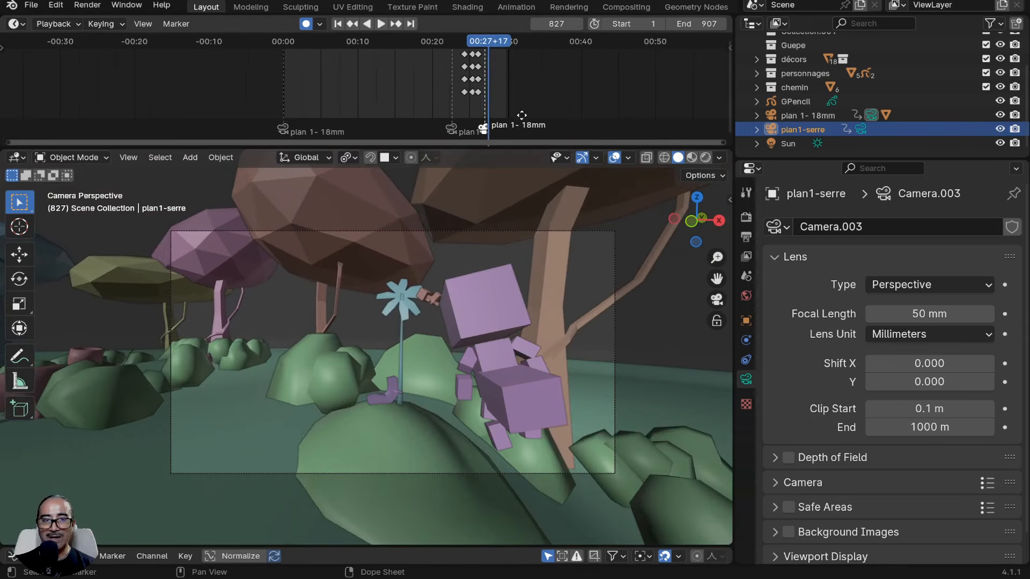
pyautogui.click(213, 40)
pyautogui.press('space')
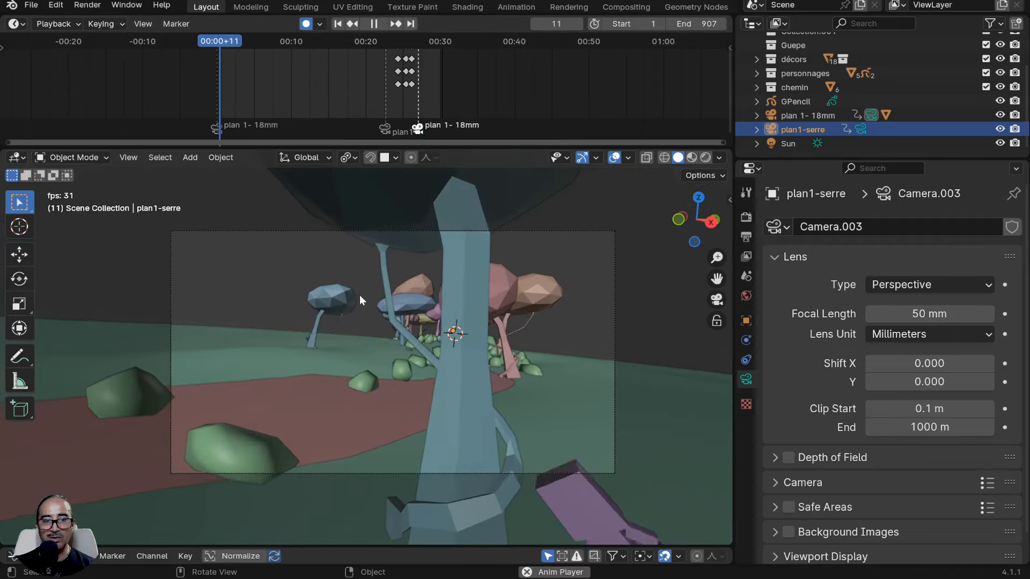